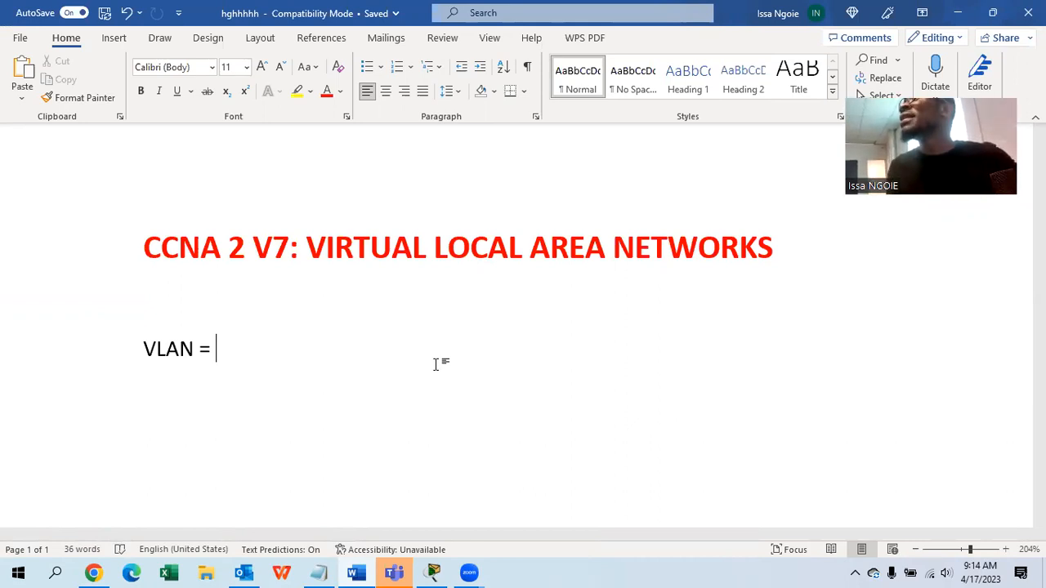
- Complete the "VLAN =" line below the title with "1 NETWORK" in capitals
{"action": "type", "text": "1 network"}
{"action": "key", "text": "BackSpace"}
{"action": "key", "text": "BackSpace"}
{"action": "key", "text": "BackSpace"}
{"action": "key", "text": "BackSpace"}
{"action": "key", "text": "BackSpace"}
{"action": "key", "text": "BackSpace"}
{"action": "key", "text": "BackSpace"}
{"action": "type", "text": "NETWORK"}
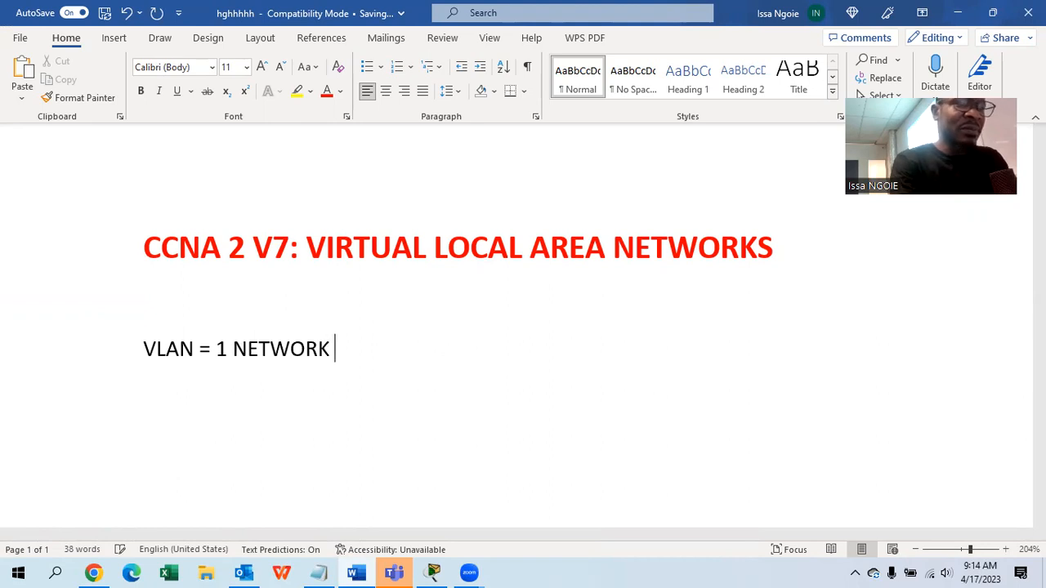
- Delete the whole "VLAN = 1 NETWORK" line below the title
{"action": "key", "text": "BackSpace"}
{"action": "key", "text": "BackSpace"}
{"action": "key", "text": "BackSpace"}
{"action": "key", "text": "BackSpace"}
{"action": "key", "text": "BackSpace"}
{"action": "key", "text": "BackSpace"}
{"action": "key", "text": "BackSpace"}
{"action": "key", "text": "BackSpace"}
{"action": "key", "text": "BackSpace"}
{"action": "key", "text": "BackSpace"}
{"action": "key", "text": "BackSpace"}
{"action": "key", "text": "BackSpace"}
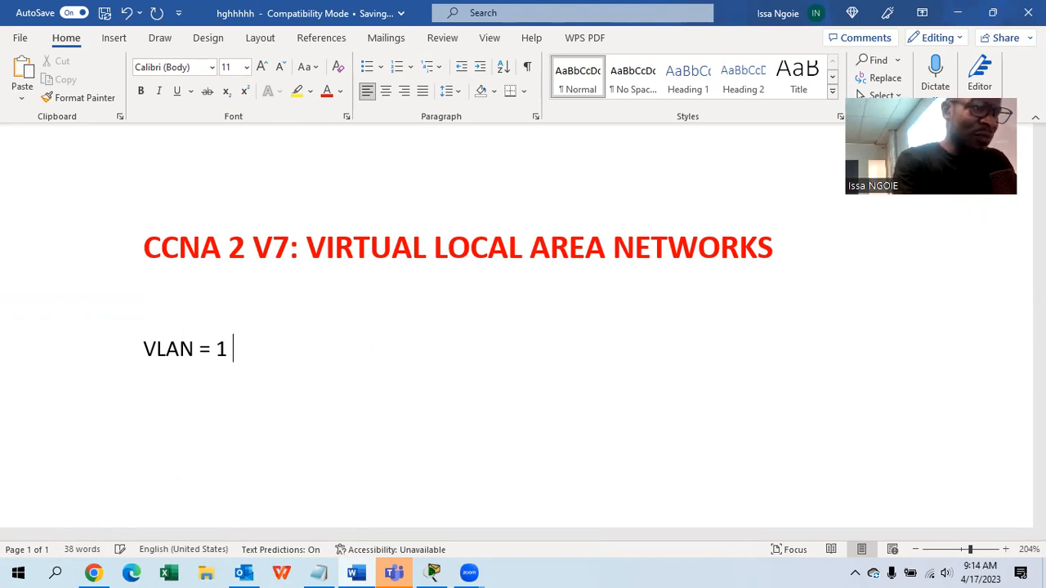
{"action": "key", "text": "BackSpace"}
{"action": "key", "text": "BackSpace"}
{"action": "key", "text": "BackSpace"}
{"action": "key", "text": "BackSpace"}
{"action": "key", "text": "BackSpace"}
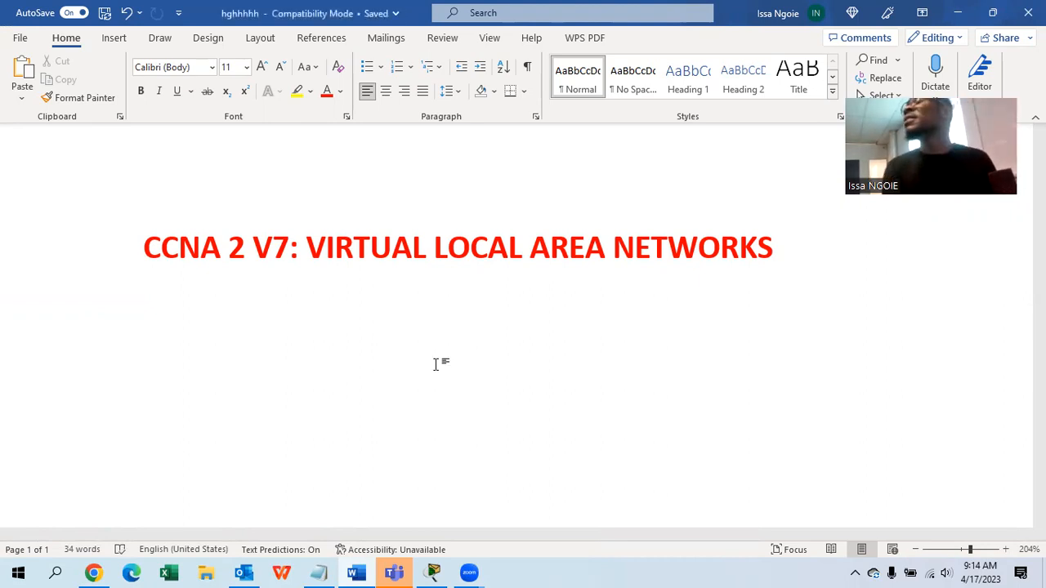
- Write "1 PHYSICAL NETWORK =" on the empty line below the title
{"action": "type", "text": "1 "}
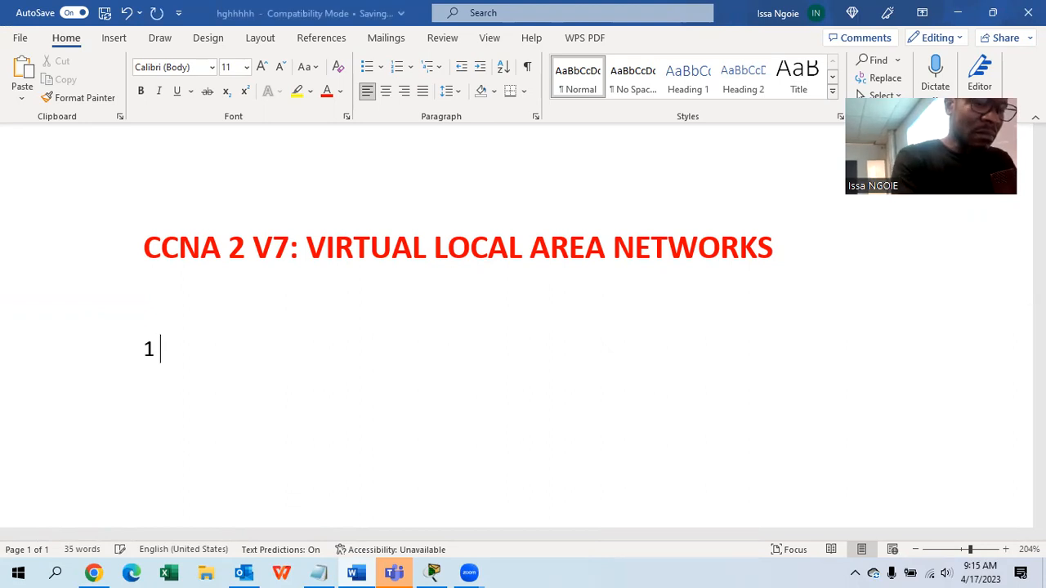
{"action": "type", "text": "PHYSICAL "}
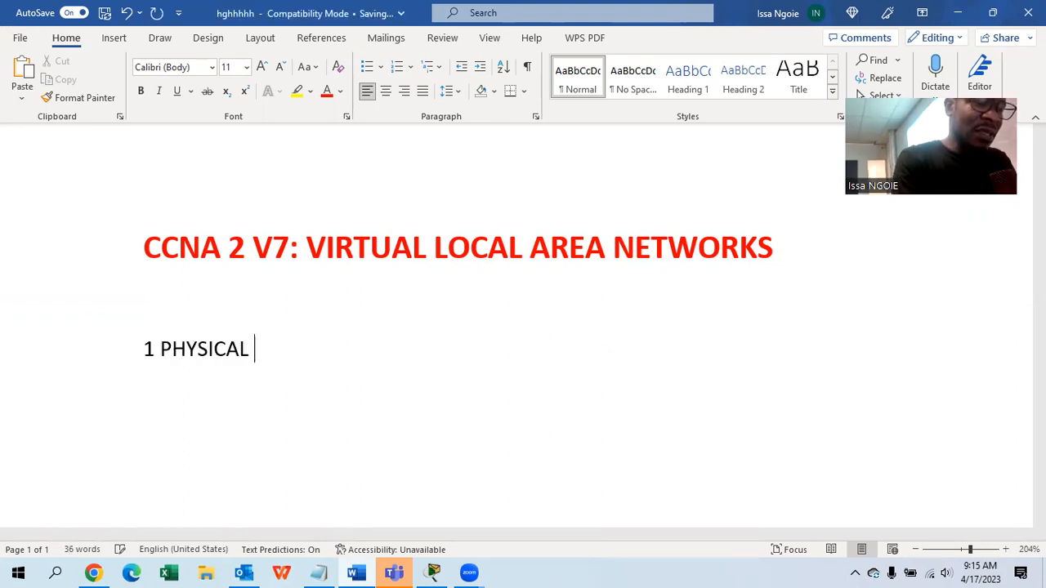
{"action": "type", "text": "NETWORK"}
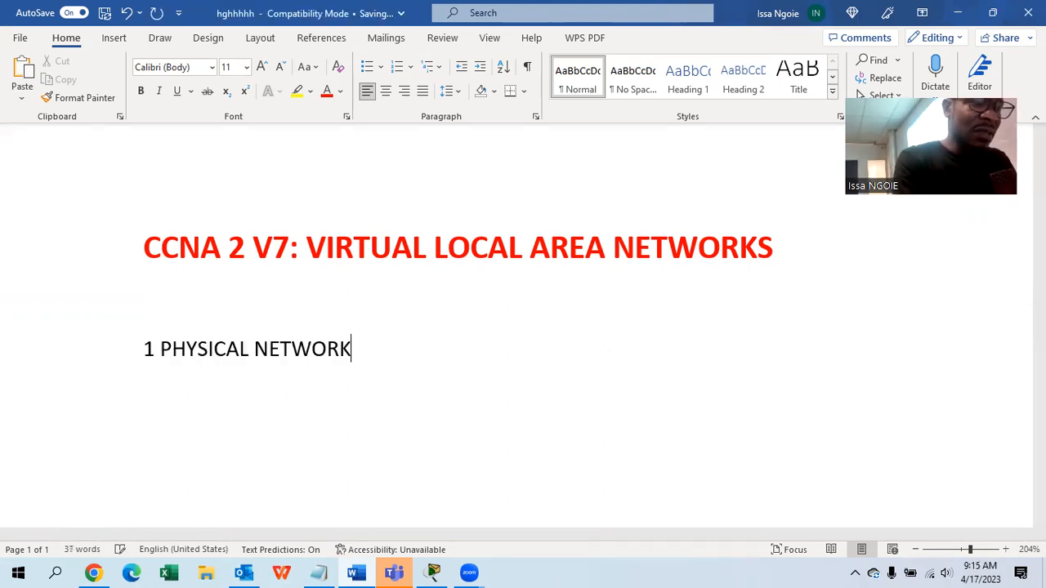
{"action": "type", "text": " ="}
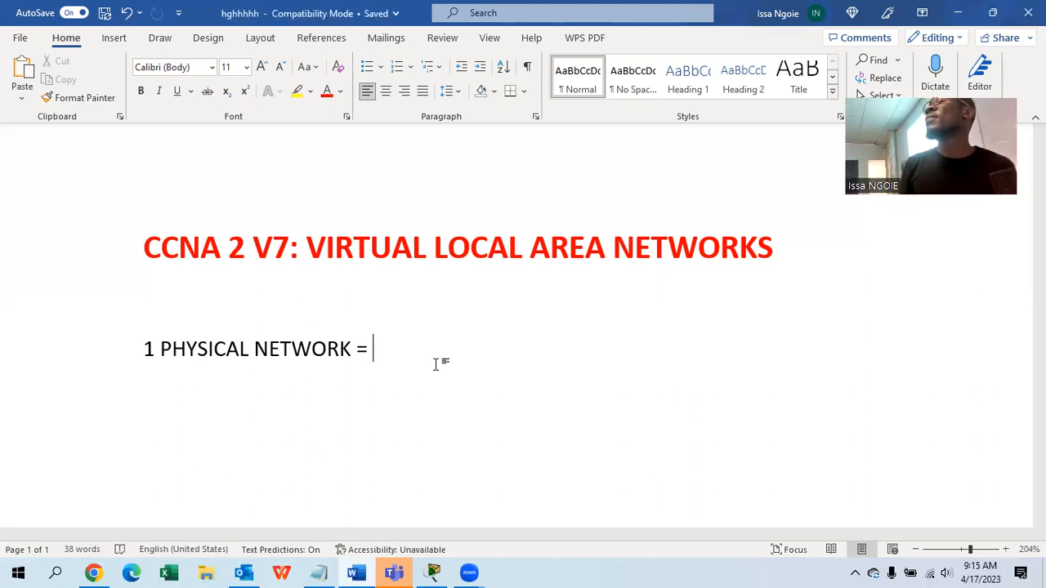
- Complete the physical network line with "Don't keep all devices in a single network."
{"action": "type", "text": "DON"}
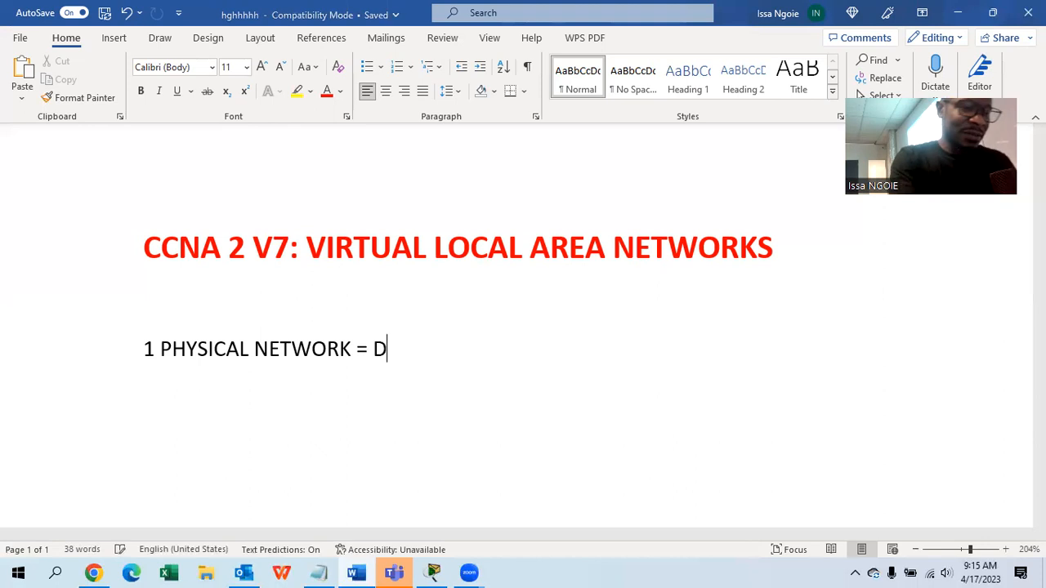
{"action": "key", "text": "BackSpace"}
{"action": "key", "text": "BackSpace"}
{"action": "type", "text": "on"}
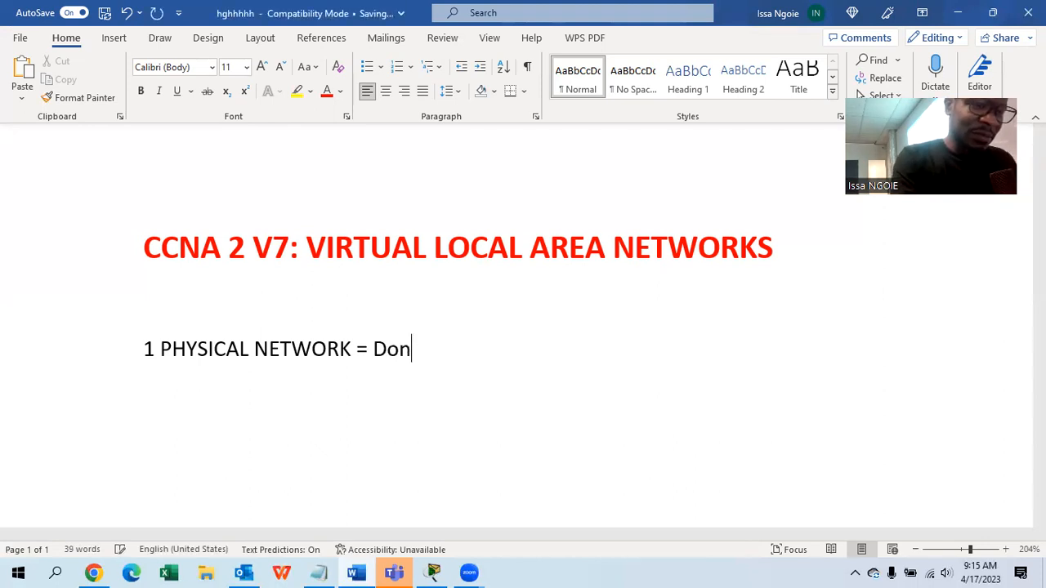
{"action": "type", "text": "'t keep"}
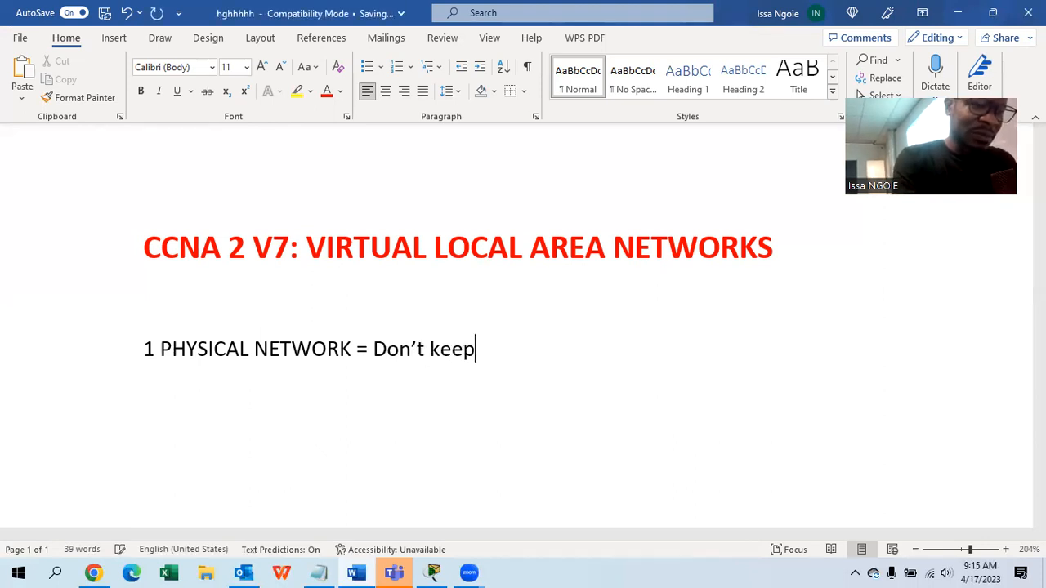
{"action": "type", "text": " all d"}
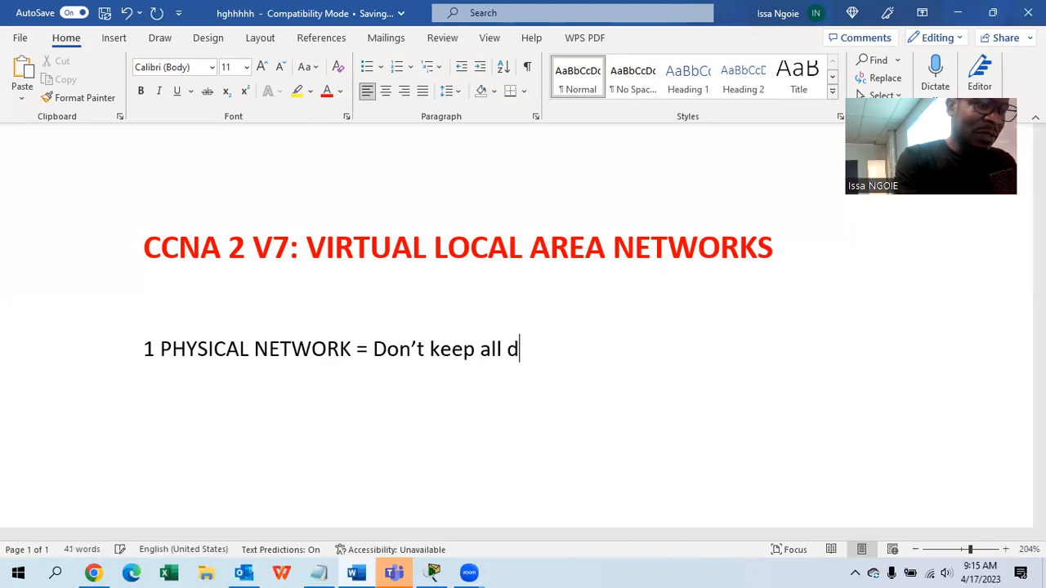
{"action": "type", "text": "evices in"}
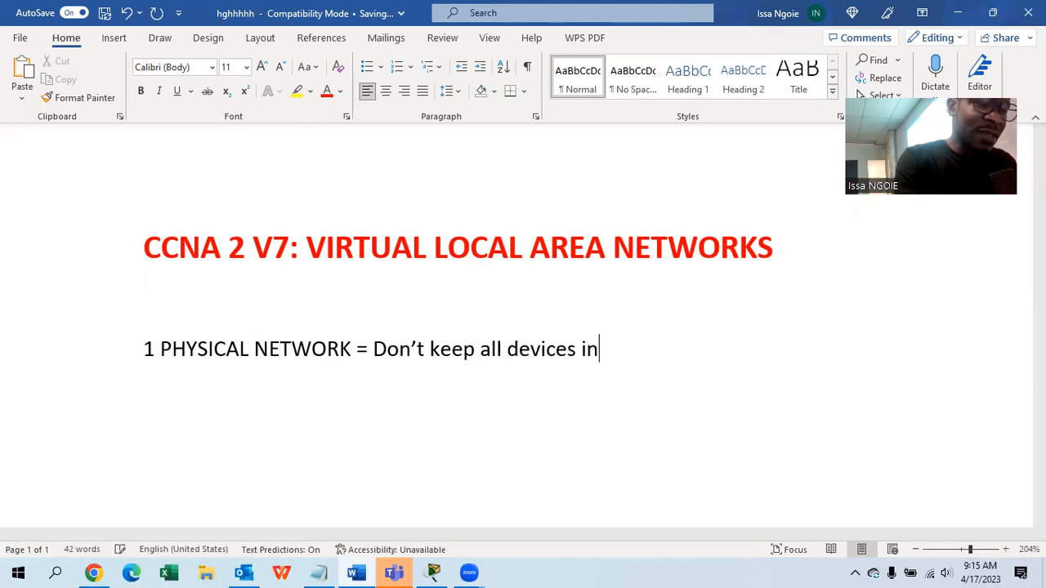
{"action": "type", "text": " a single "}
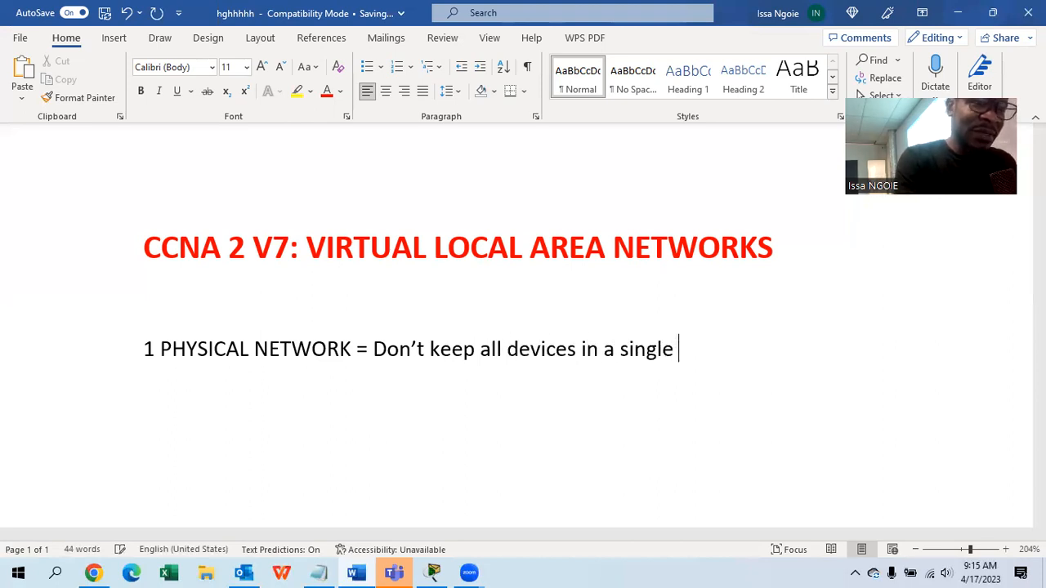
{"action": "type", "text": "network."}
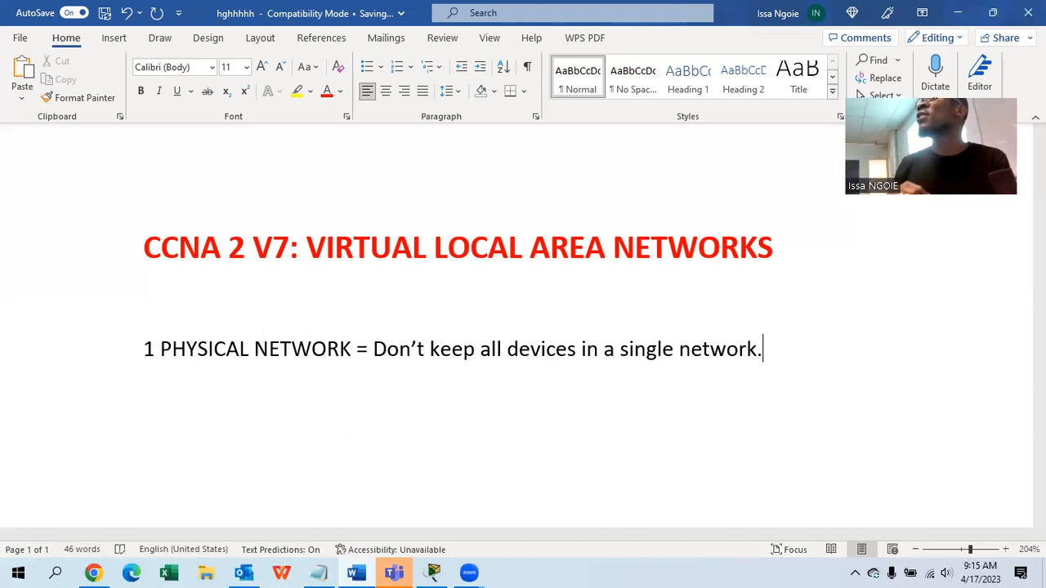
- Add an "Issues :" line after a blank paragraph and start a numbered list beneath it
{"action": "key", "text": "Return"}
{"action": "key", "text": "Return"}
{"action": "type", "text": "issues :"}
{"action": "key", "text": "Return"}
{"action": "type", "text": "1."}
{"action": "scroll", "coordinate": [123, 378], "scroll_direction": "down", "scroll_amount": 3}
{"action": "scroll", "coordinate": [297, 332], "scroll_direction": "up", "scroll_amount": 1}
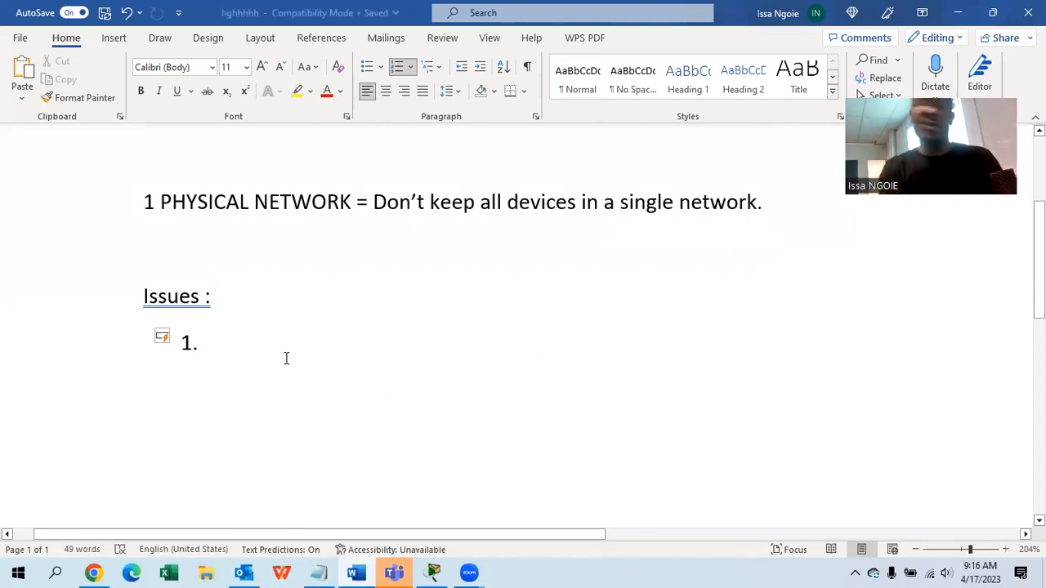
- Enter "Management issue", "Security issue" and "Performance" as the three numbered items under Issues
{"action": "type", "text": "Managem"}
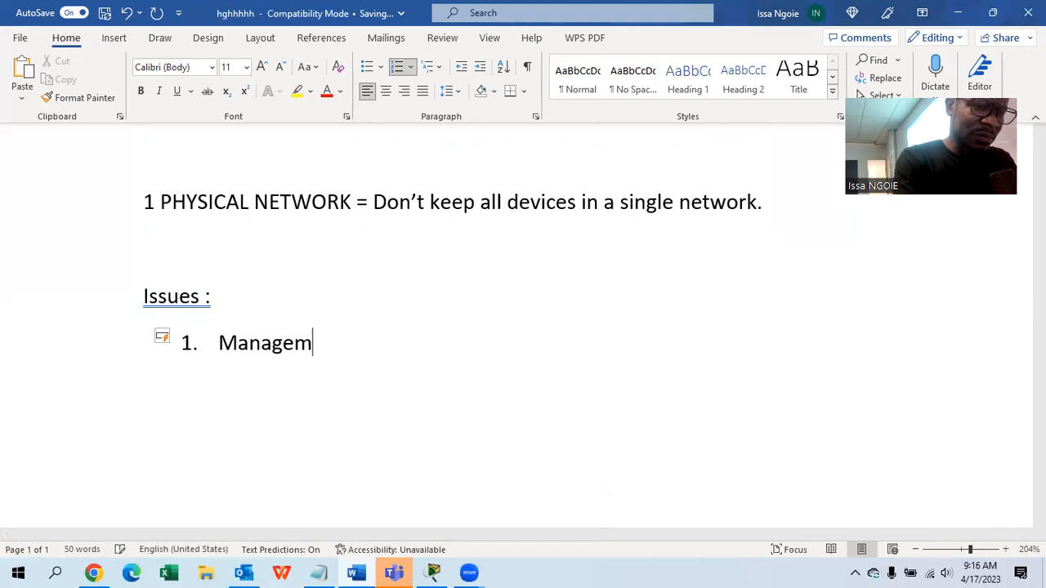
{"action": "type", "text": "ent issue"}
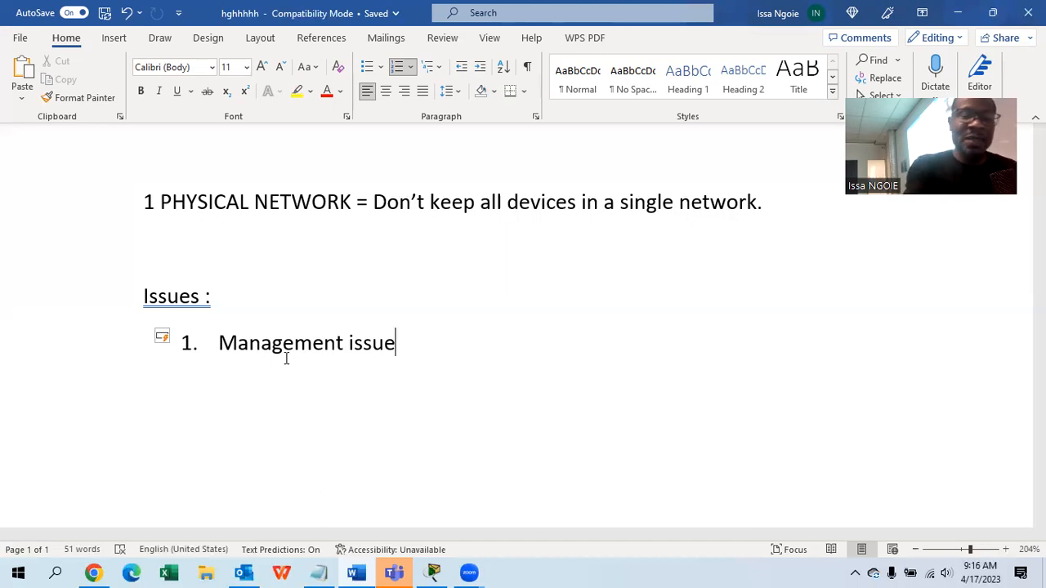
{"action": "key", "text": "Return"}
{"action": "type", "text": "Sec"}
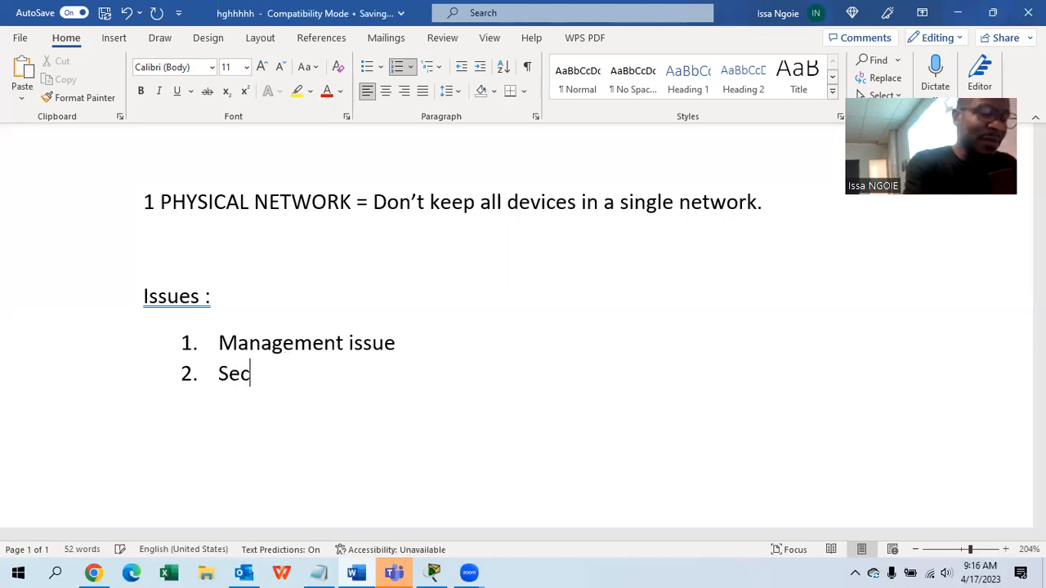
{"action": "type", "text": "urit"}
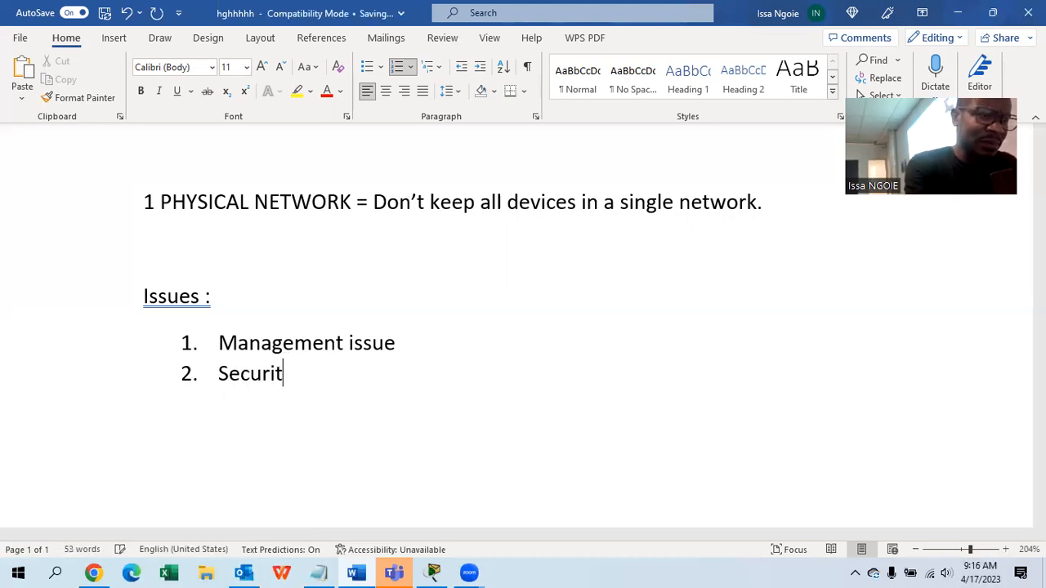
{"action": "type", "text": "y issue"}
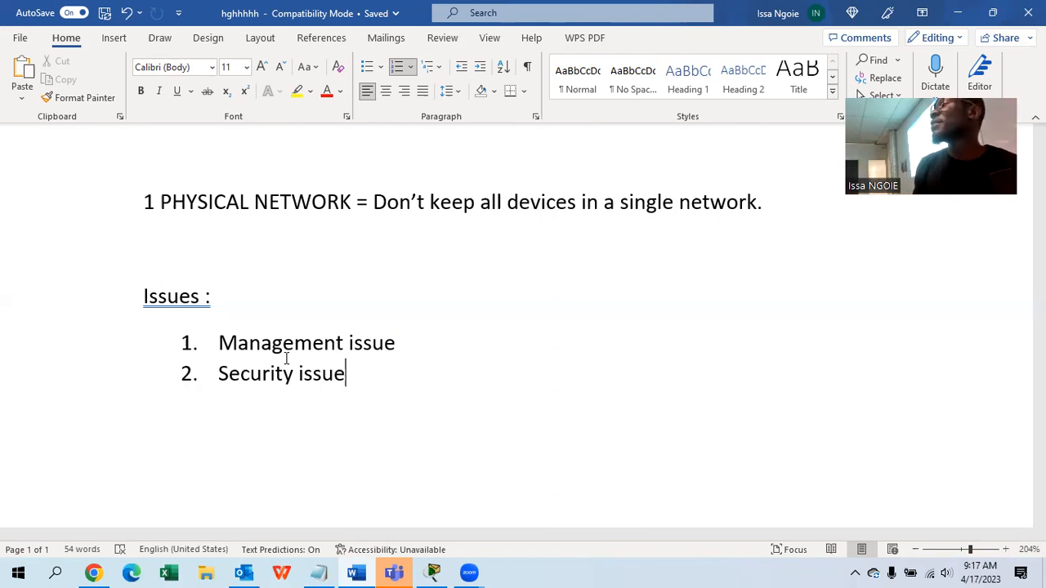
{"action": "key", "text": "Return"}
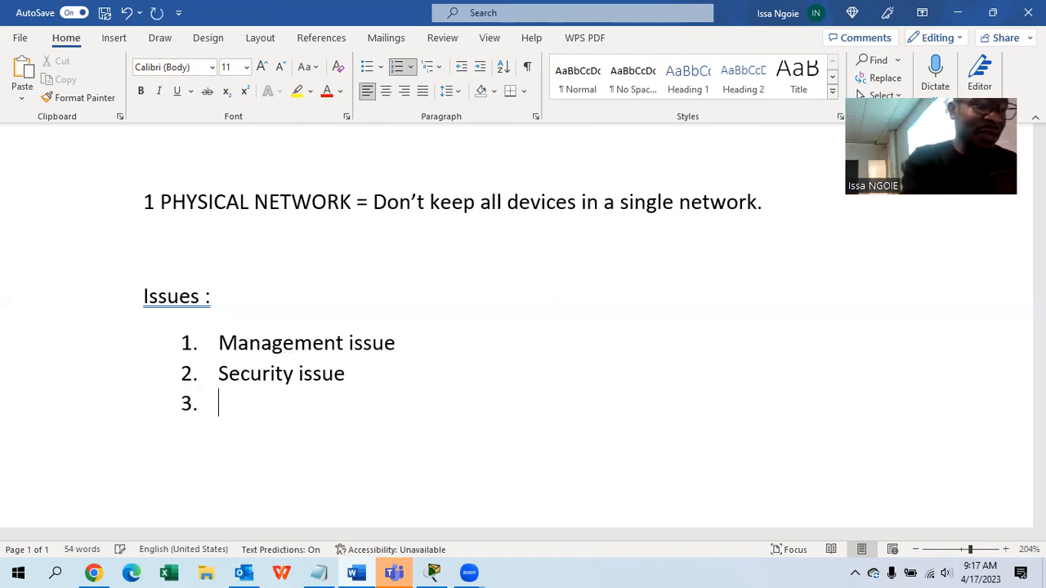
{"action": "type", "text": "performance"}
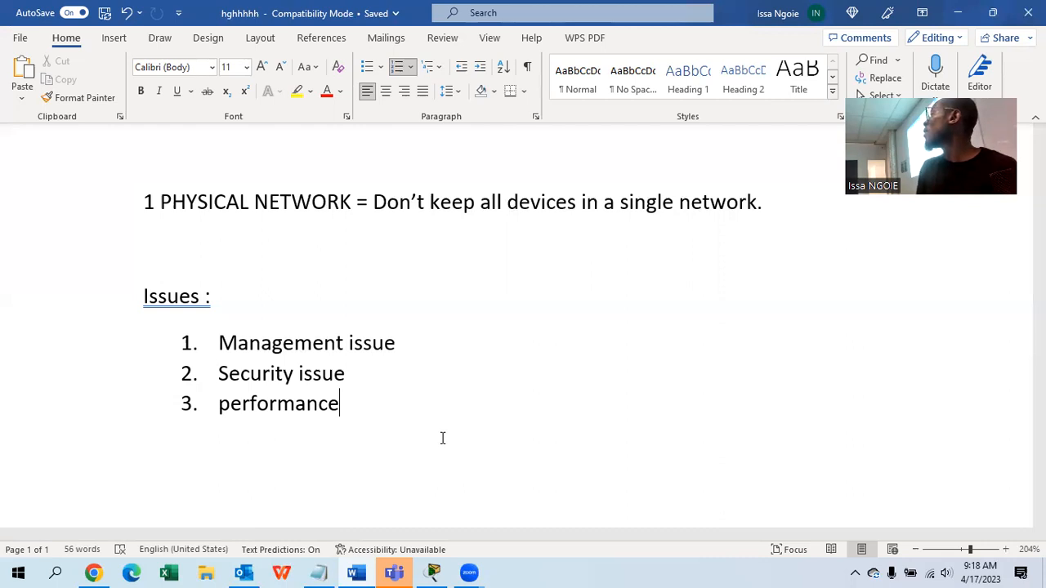
- End the numbered list and write "To avoid those issues : VLAN" on the line below it
{"action": "key", "text": "Return"}
{"action": "key", "text": "Return"}
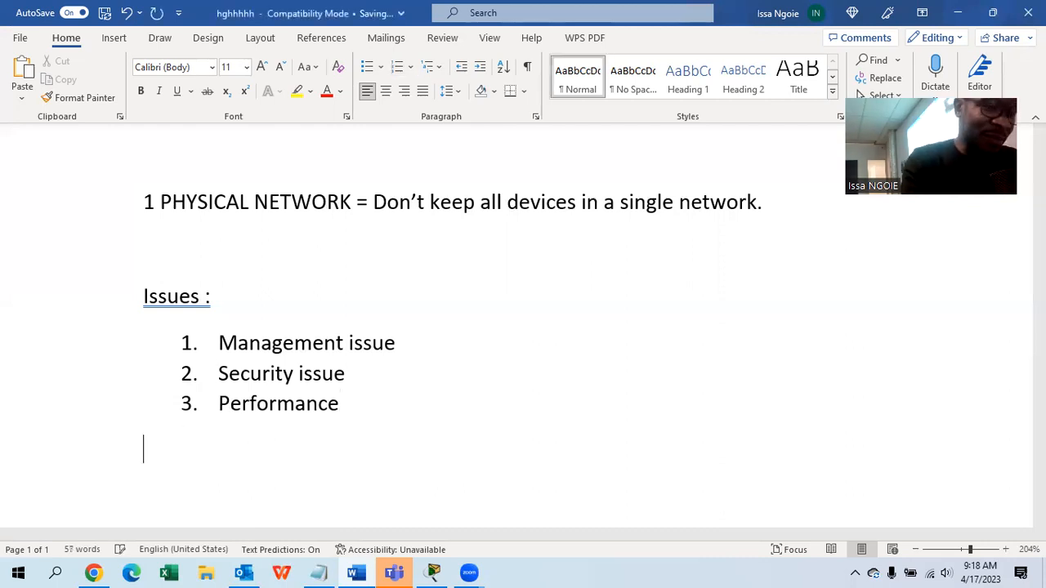
{"action": "type", "text": "To avoi"}
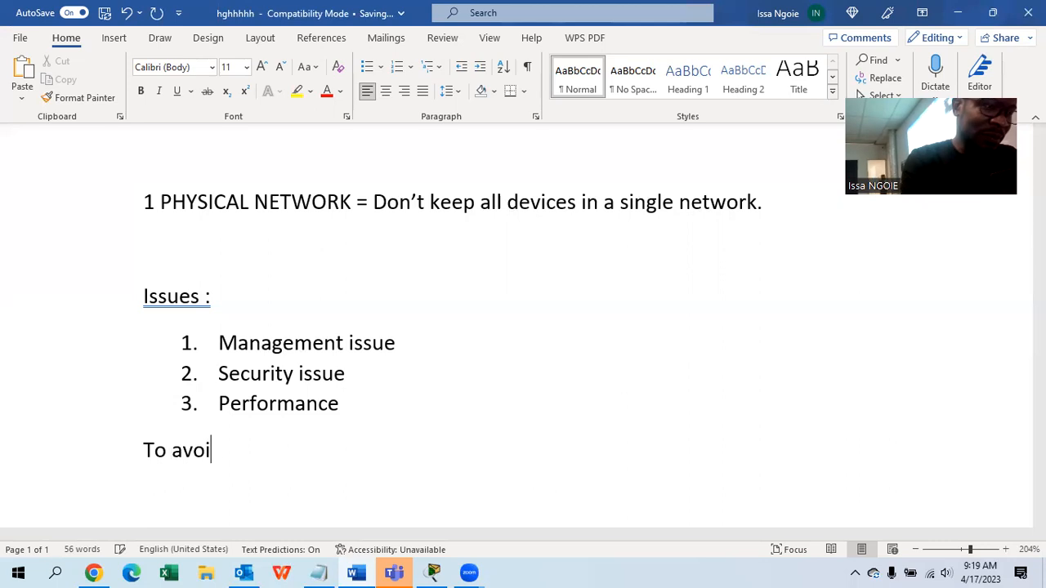
{"action": "type", "text": "d those "}
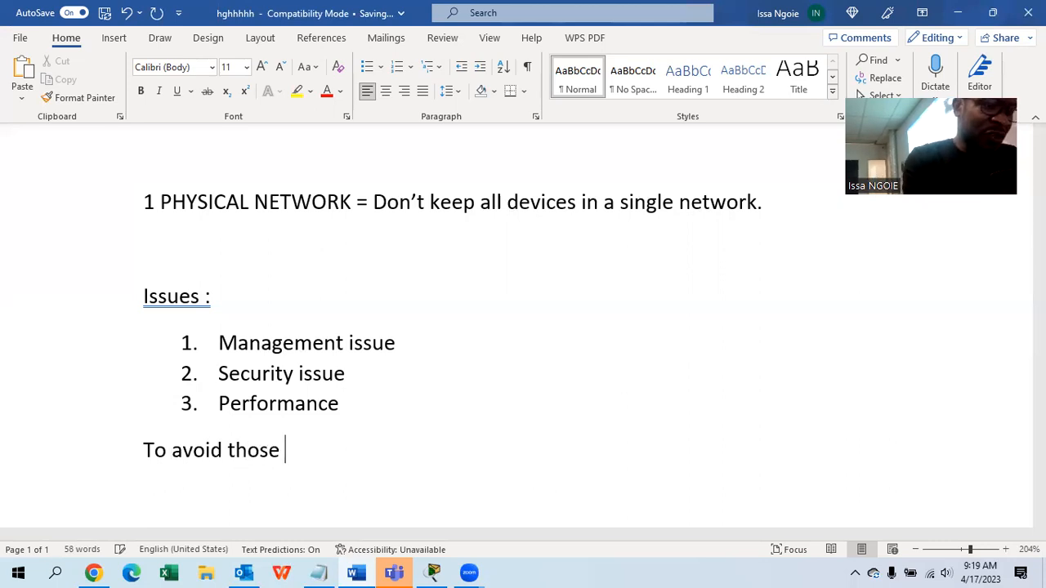
{"action": "type", "text": "issues :"}
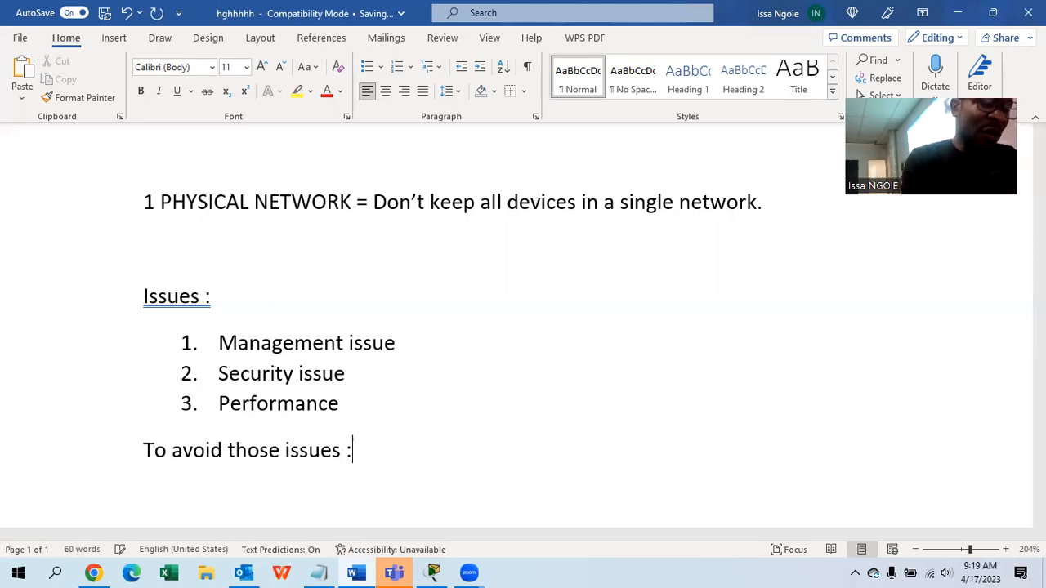
{"action": "type", "text": " VLAN"}
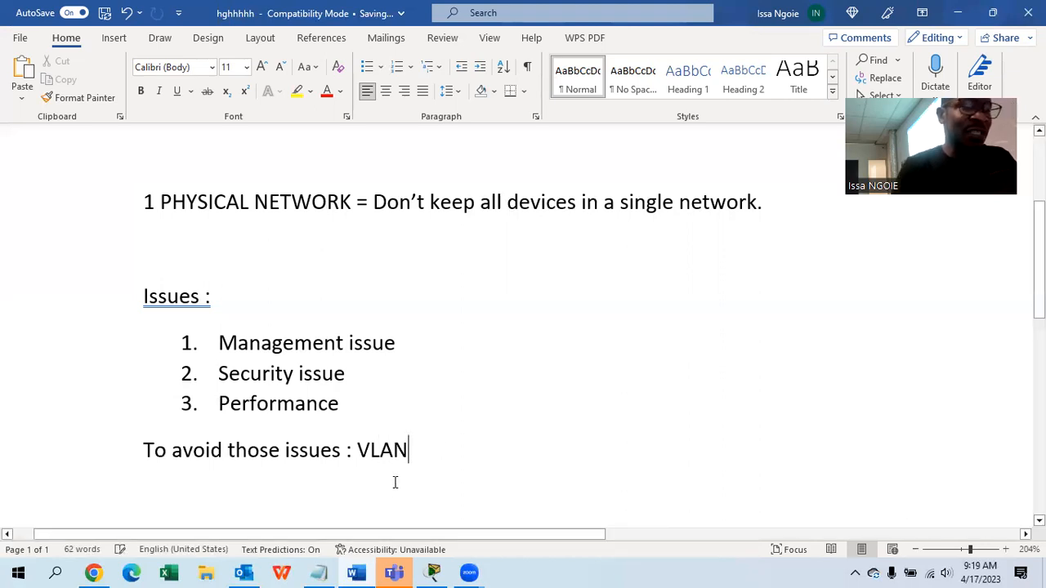
- Highlight the word "VLAN" in yellow at the end of the "To avoid those issues" line
{"action": "left_click_drag", "start_coordinate": [410, 452], "coordinate": [357, 452]}
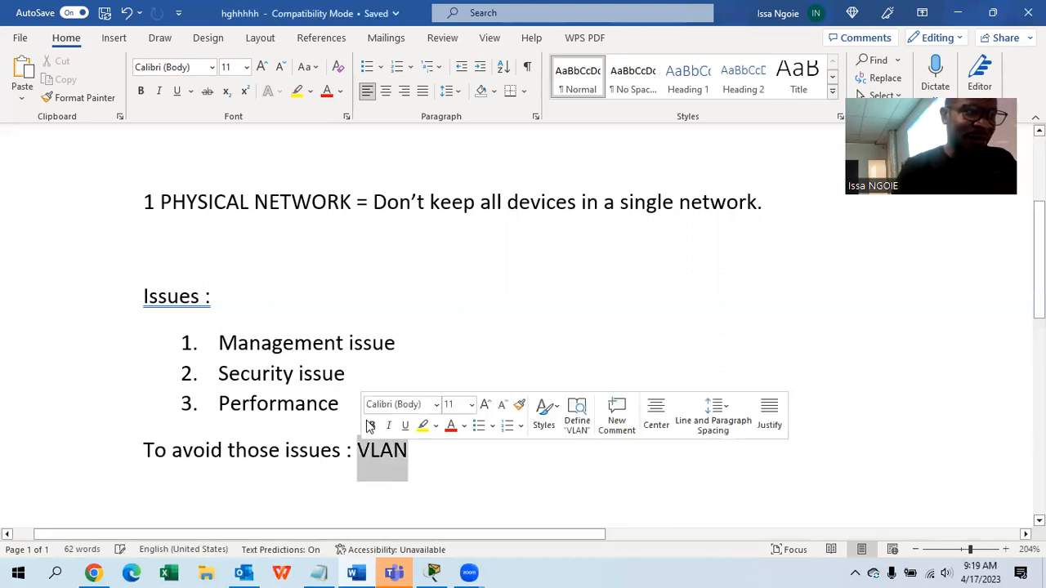
{"action": "left_click", "coordinate": [341, 92]}
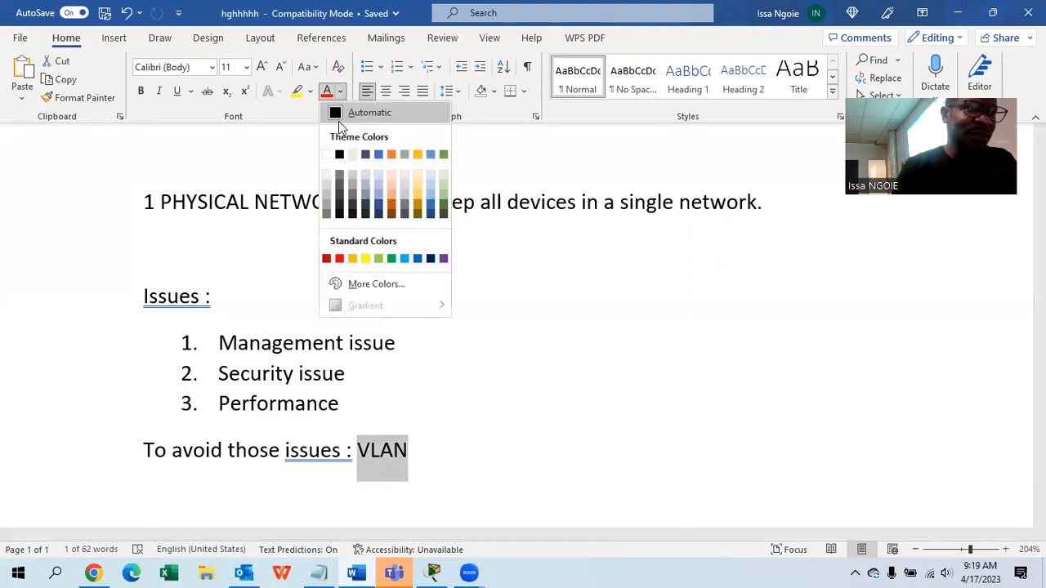
{"action": "left_click", "coordinate": [298, 93]}
{"action": "left_click", "coordinate": [436, 443]}
- Add the line "A SWITCH = ONE NETWORK" after a blank paragraph, followed by a new empty line
{"action": "key", "text": "Return"}
{"action": "key", "text": "Return"}
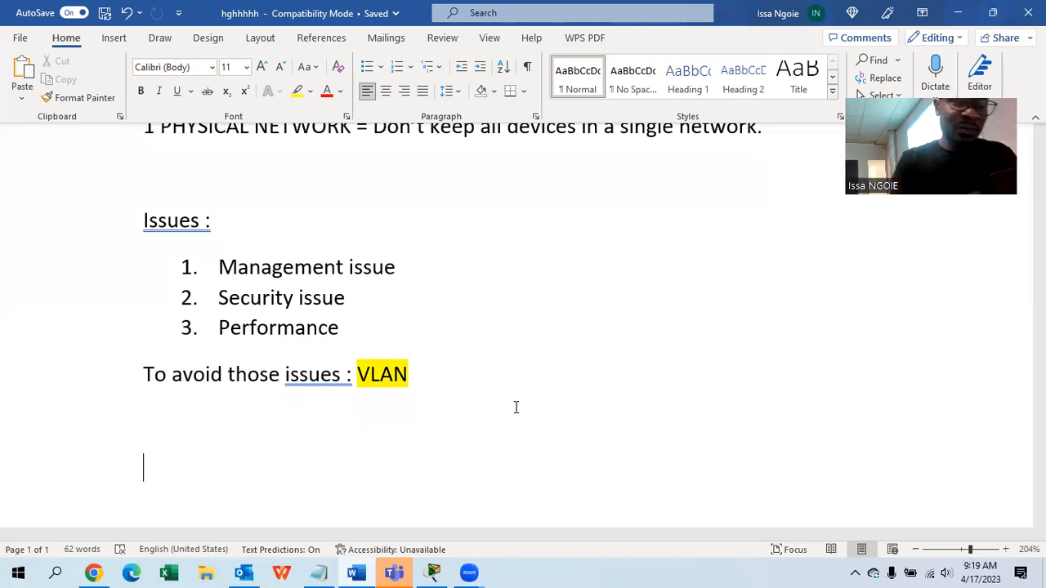
{"action": "type", "text": "a SIC"}
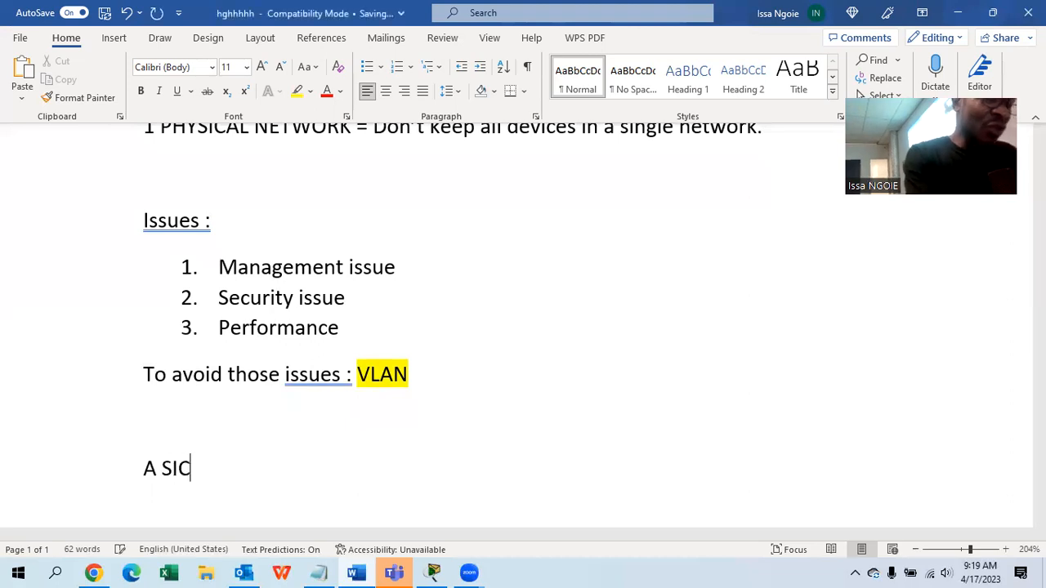
{"action": "key", "text": "BackSpace"}
{"action": "key", "text": "BackSpace"}
{"action": "type", "text": "WITCH "}
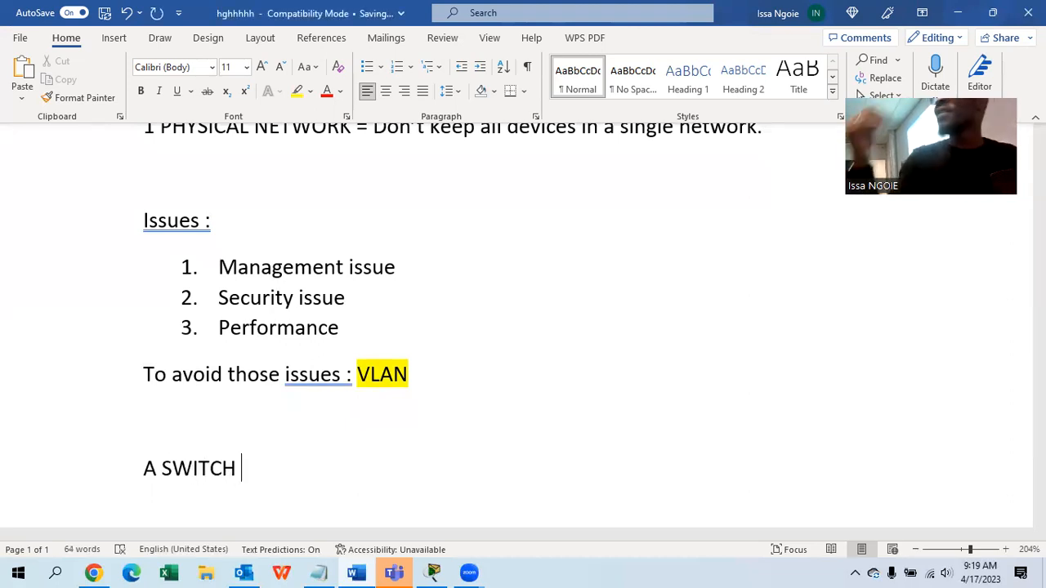
{"action": "type", "text": "= "}
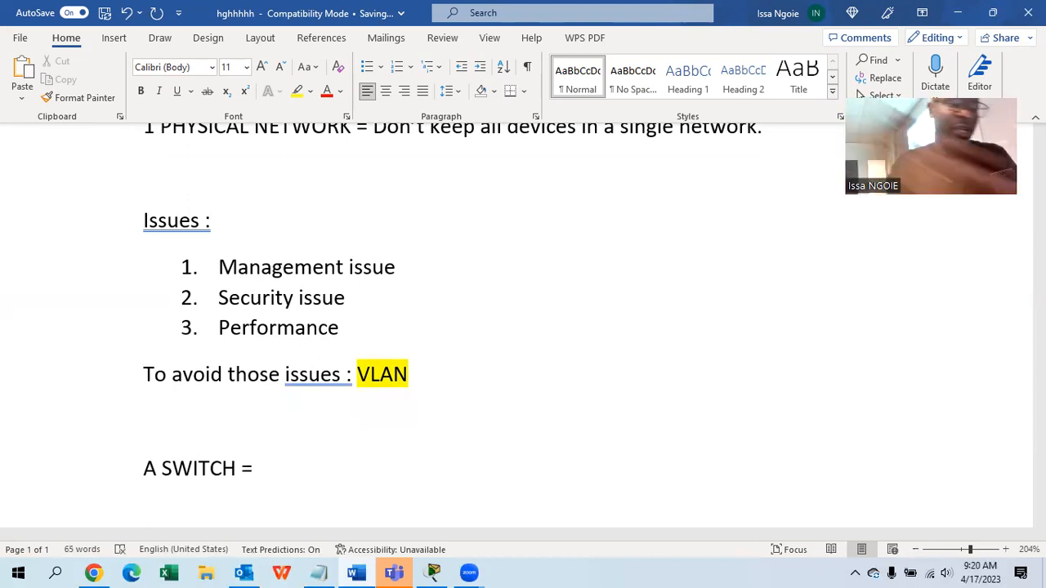
{"action": "type", "text": "ONE NETWORK"}
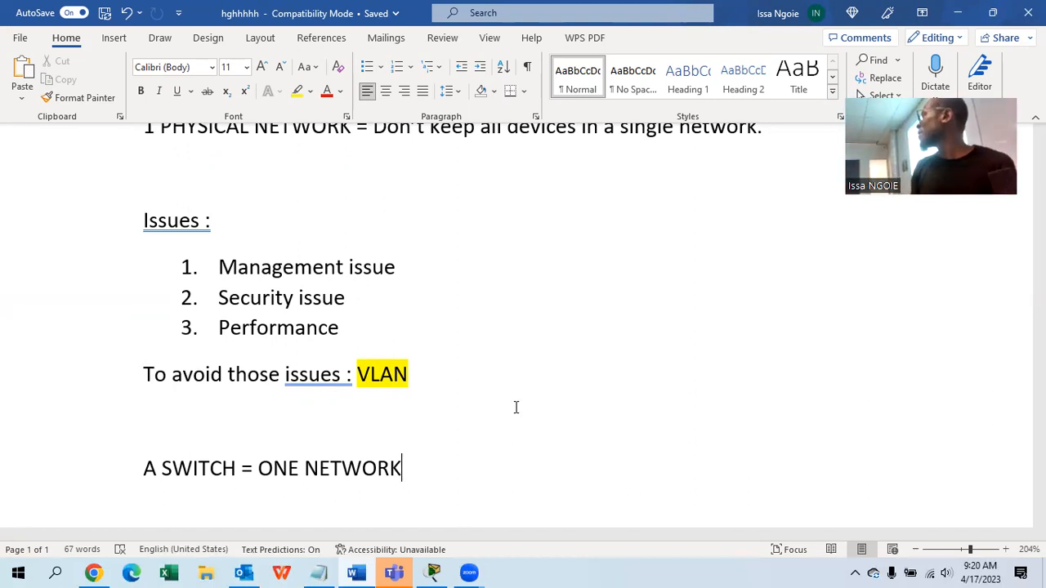
{"action": "key", "text": "Return"}
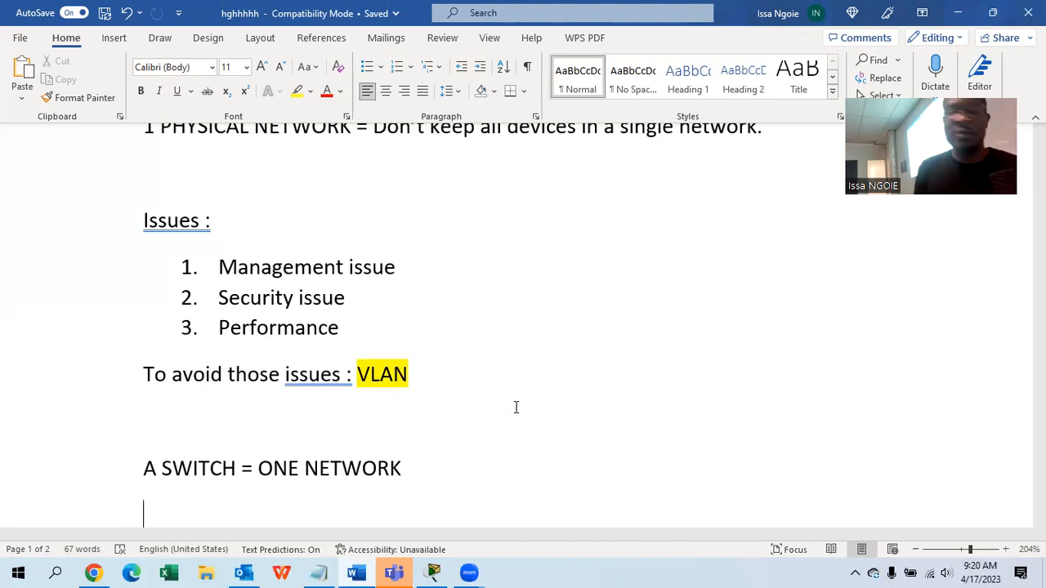
- Write "VLAN CREATION" on the empty line below "A SWITCH = ONE NETWORK"
{"action": "type", "text": "HO"}
{"action": "key", "text": "BackSpace"}
{"action": "key", "text": "BackSpace"}
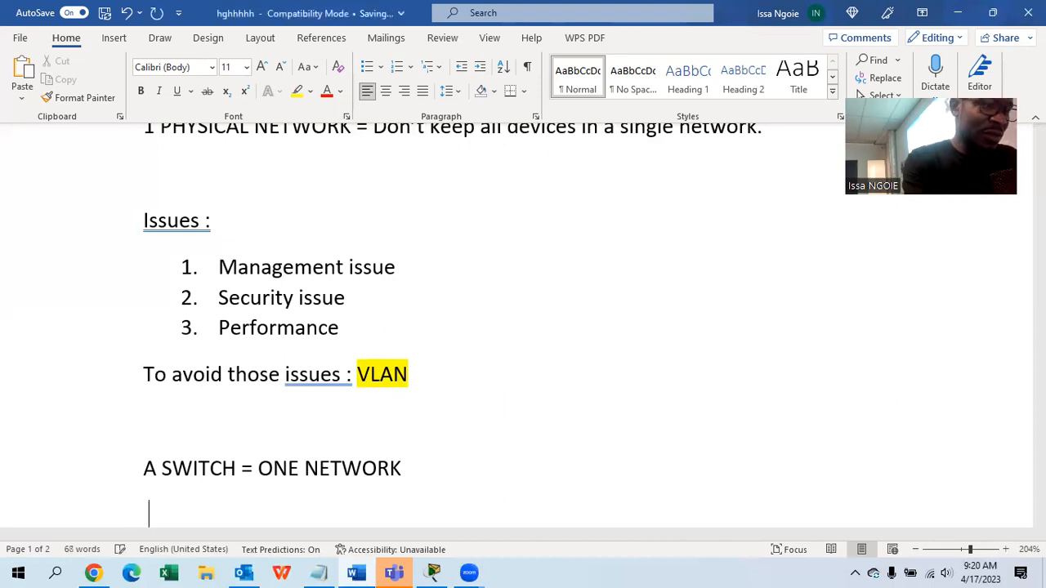
{"action": "scroll", "coordinate": [514, 397], "scroll_direction": "down", "scroll_amount": 3}
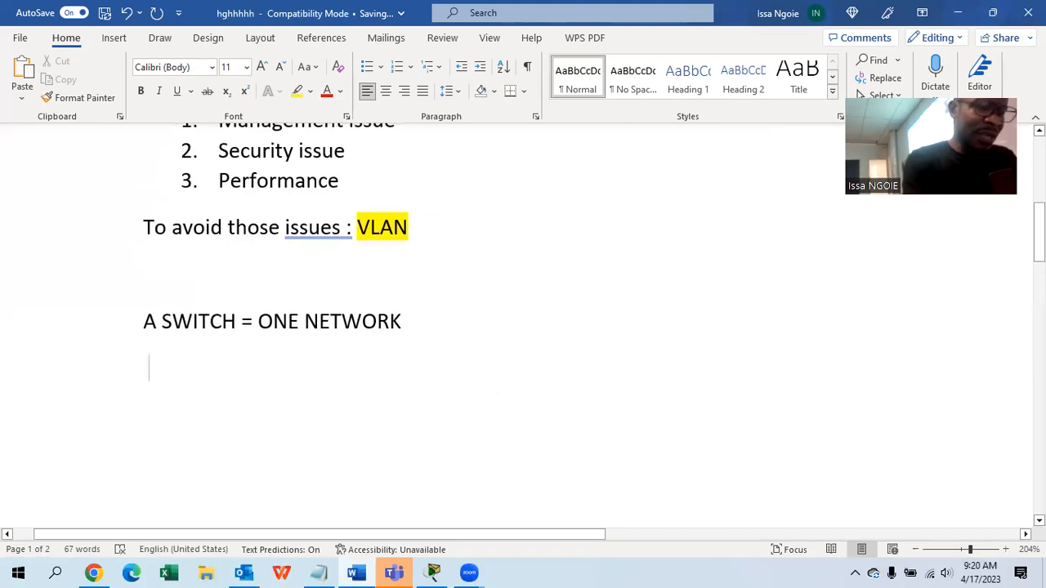
{"action": "type", "text": "vlan"}
{"action": "key", "text": "BackSpace"}
{"action": "key", "text": "BackSpace"}
{"action": "key", "text": "BackSpace"}
{"action": "key", "text": "BackSpace"}
{"action": "key", "text": "BackSpace"}
{"action": "type", "text": "VLAN C"}
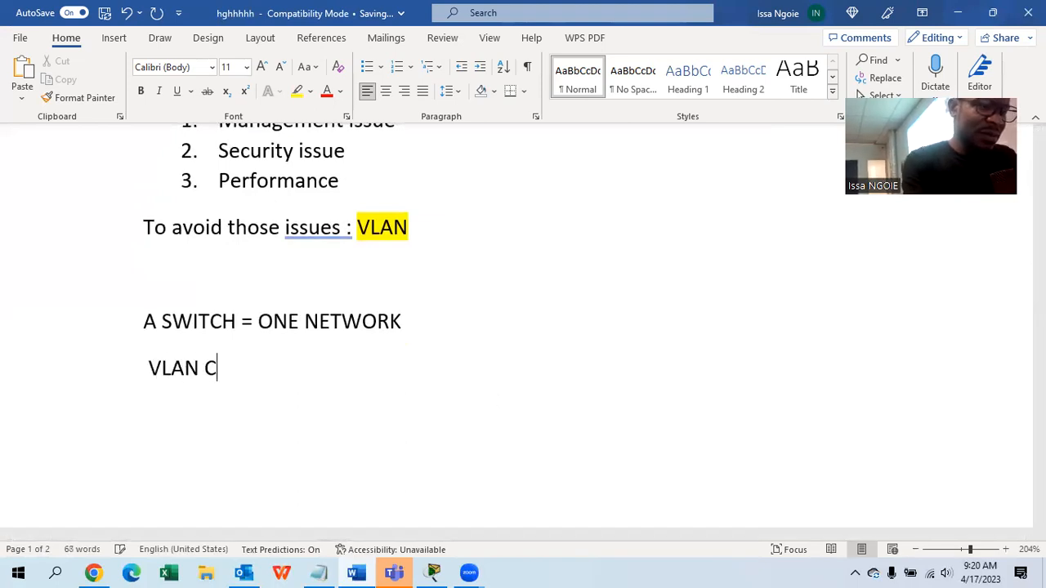
{"action": "type", "text": "REATION"}
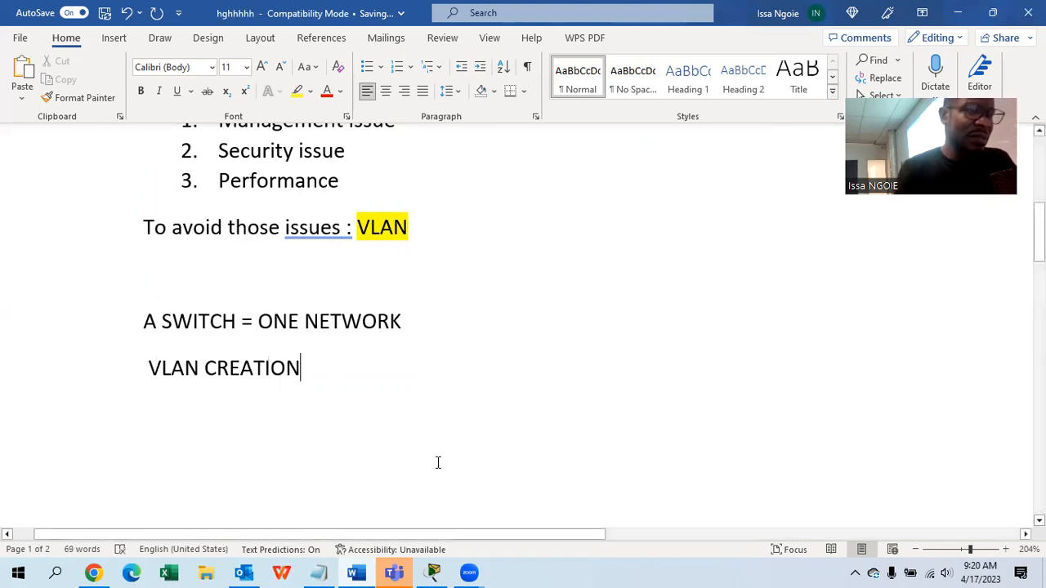
- Make the "VLAN CREATION" heading bold and underlined with left alignment, and place the cursor on the line below it
{"action": "left_click_drag", "start_coordinate": [306, 376], "coordinate": [146, 372]}
{"action": "left_click", "coordinate": [175, 92]}
{"action": "left_click", "coordinate": [141, 90]}
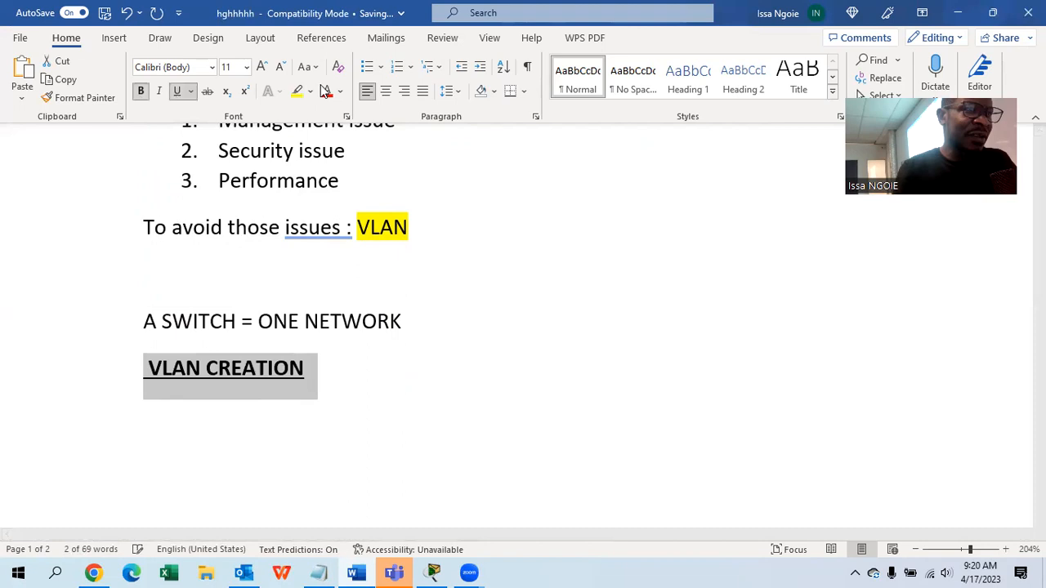
{"action": "left_click", "coordinate": [380, 87]}
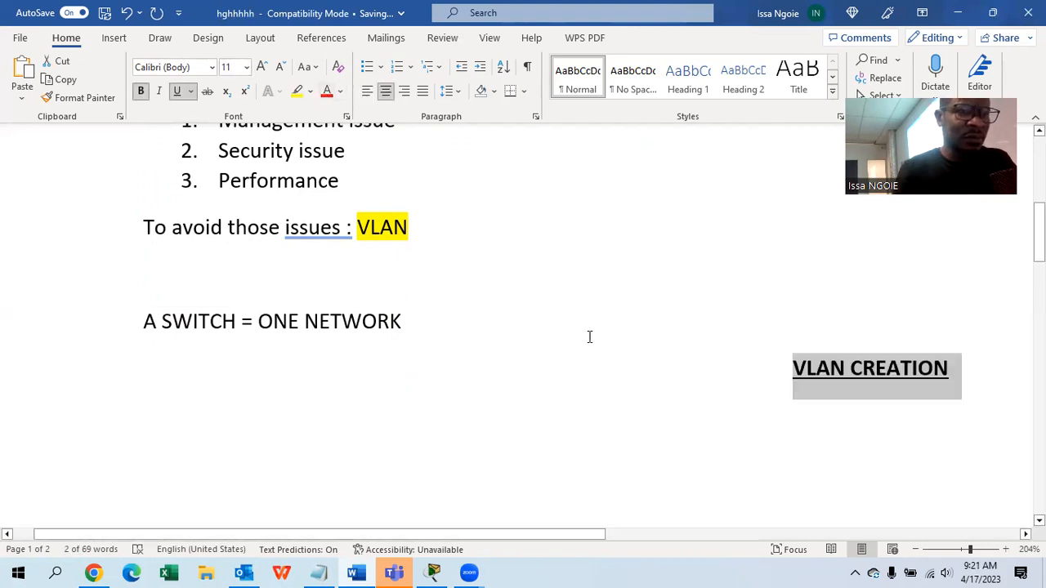
{"action": "left_click", "coordinate": [367, 90]}
{"action": "left_click", "coordinate": [339, 390]}
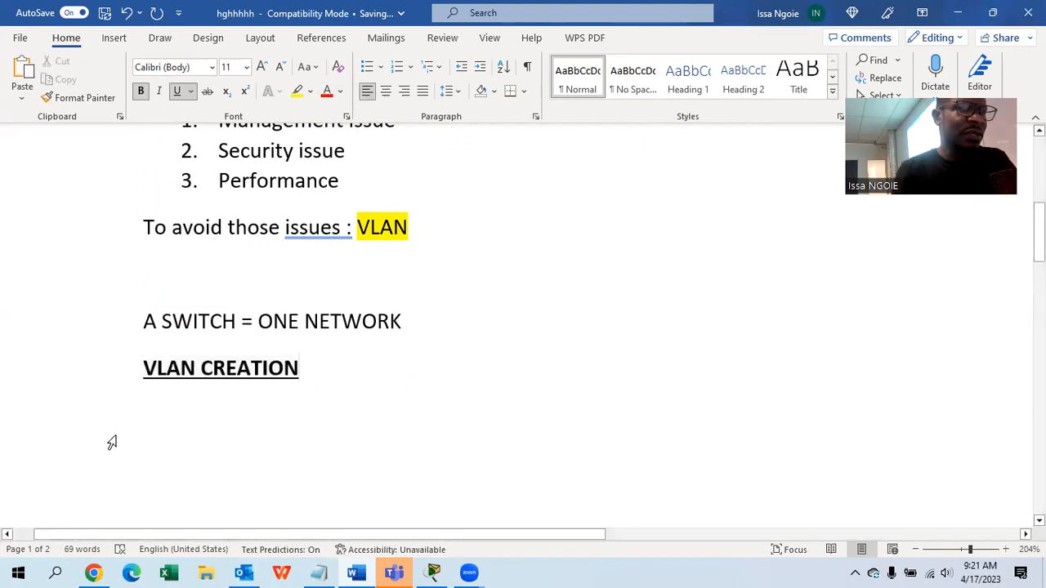
{"action": "double_click", "coordinate": [154, 422]}
{"action": "left_click", "coordinate": [186, 438]}
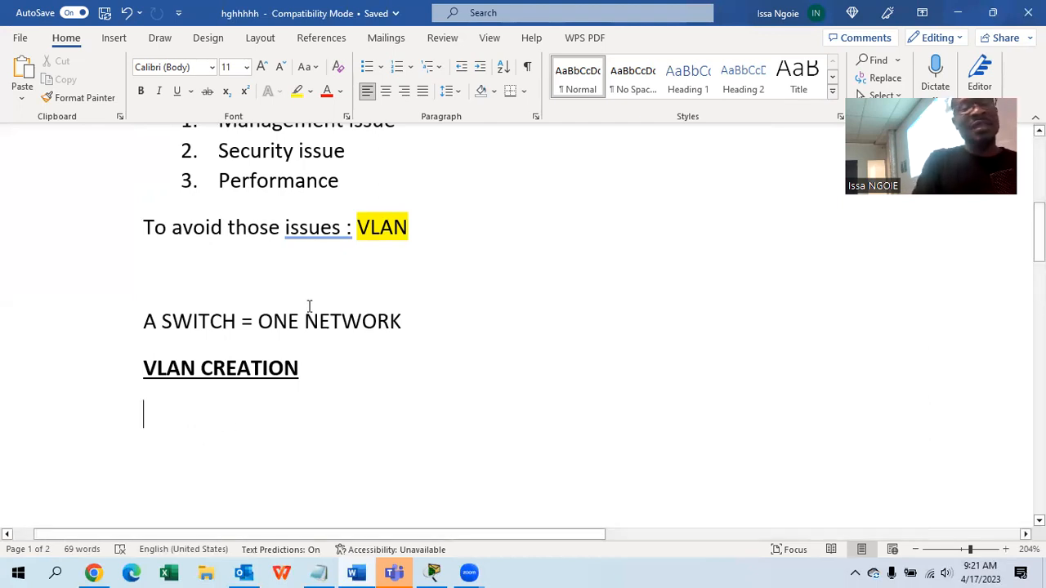
- Review the department VLAN table further down, and write "STEP 1 : VLAN 10" below the "VLAN CREATION" heading
{"action": "scroll", "coordinate": [309, 307], "scroll_direction": "down", "scroll_amount": 2}
{"action": "scroll", "coordinate": [309, 306], "scroll_direction": "down", "scroll_amount": 1}
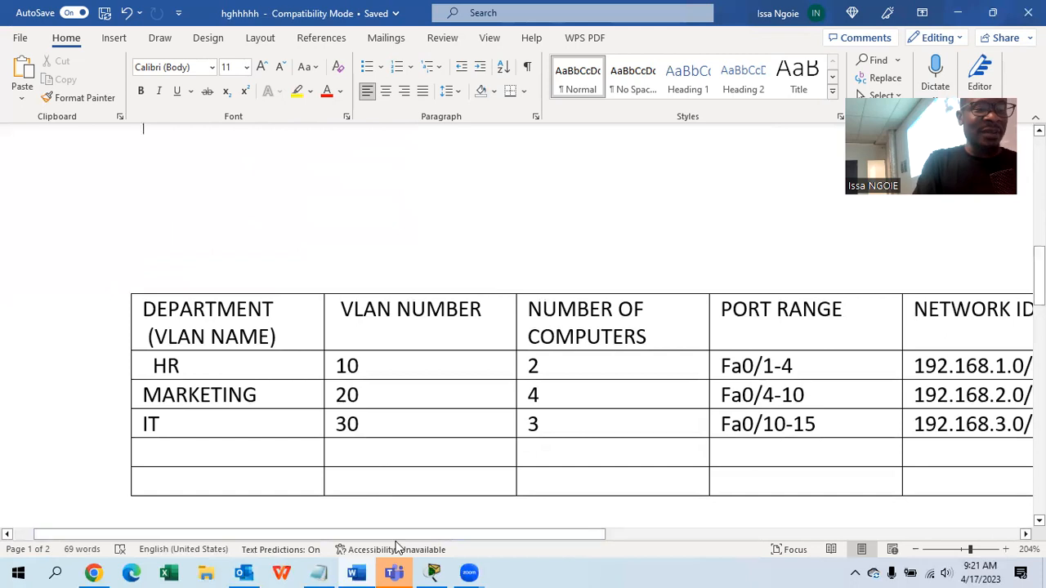
{"action": "left_click_drag", "start_coordinate": [396, 540], "coordinate": [426, 520]}
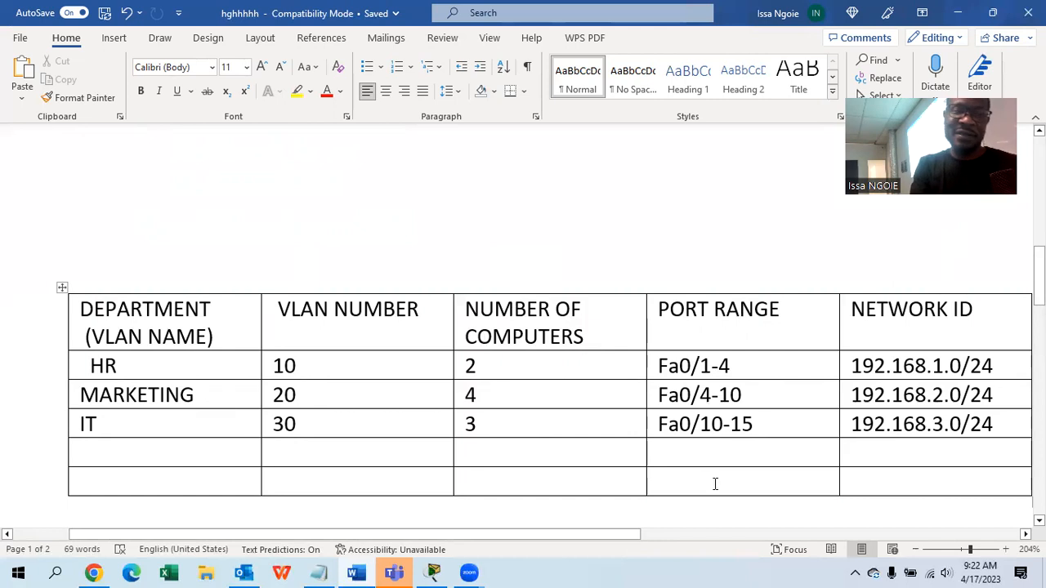
{"action": "scroll", "coordinate": [531, 339], "scroll_direction": "up", "scroll_amount": 3}
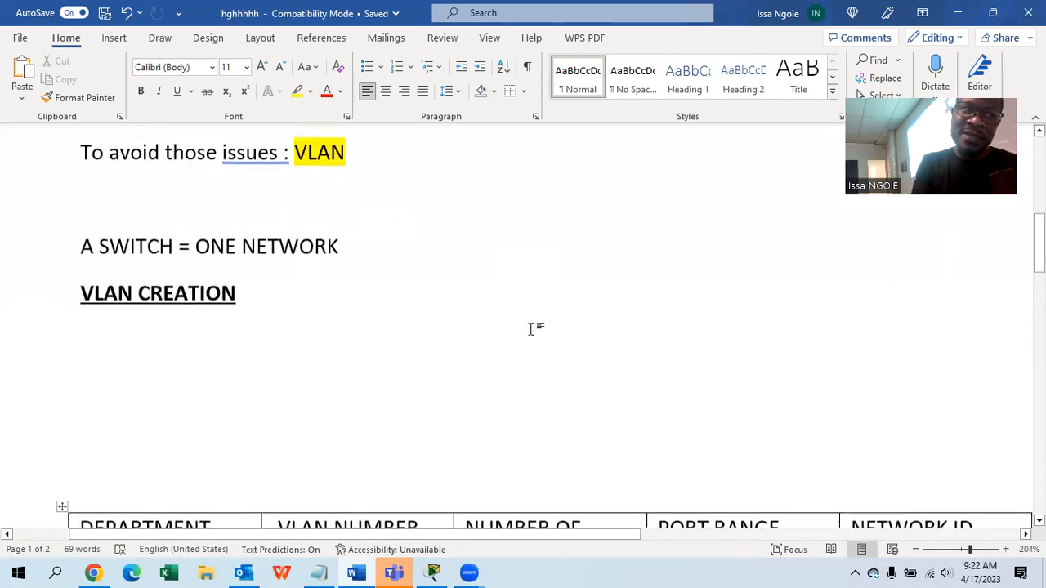
{"action": "left_click", "coordinate": [254, 309]}
{"action": "type", "text": "STE"}
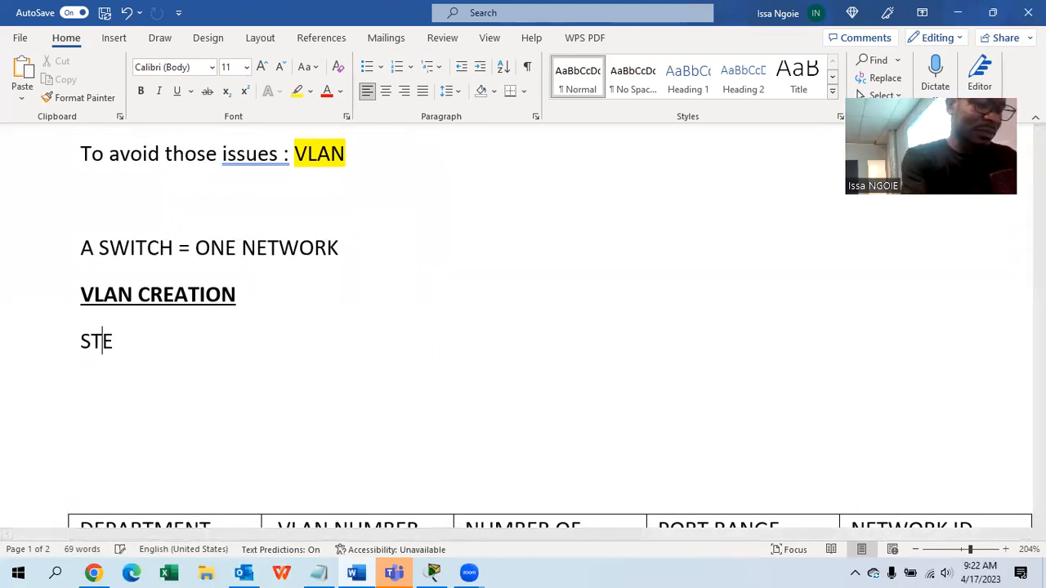
{"action": "type", "text": "P 1 :"}
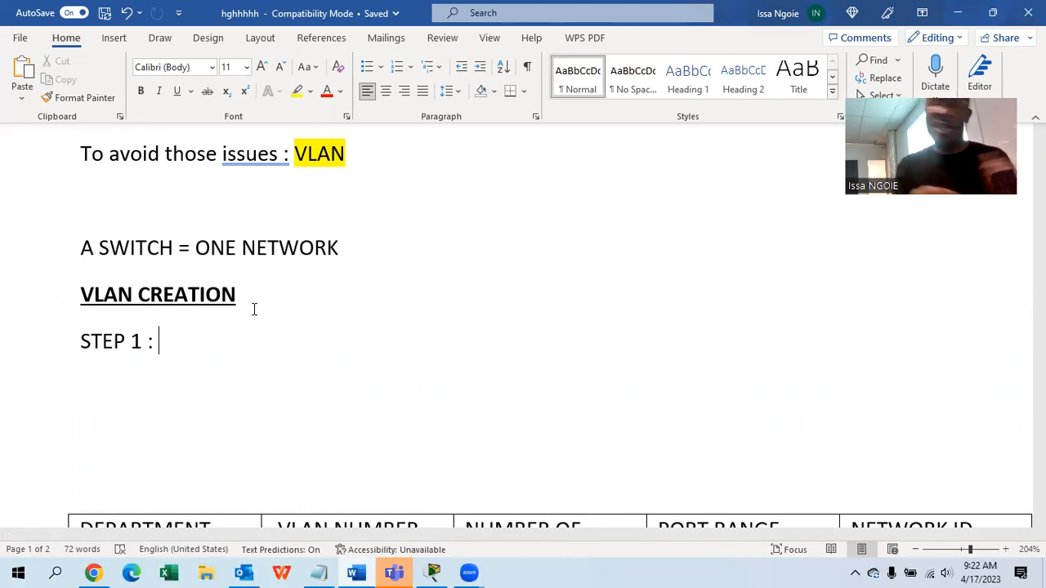
{"action": "type", "text": "VN"}
{"action": "key", "text": "BackSpace"}
{"action": "type", "text": "LAN "}
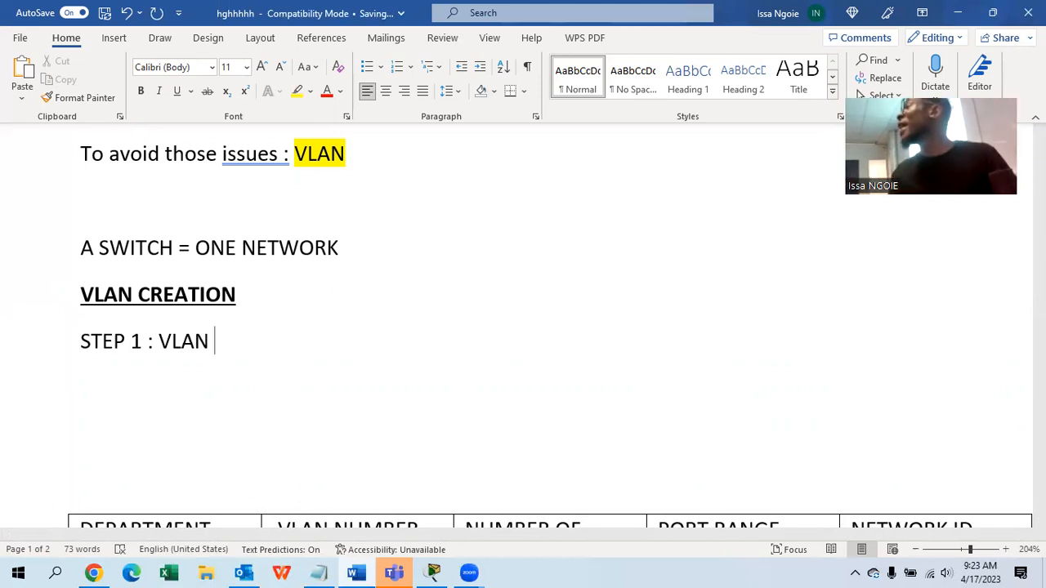
{"action": "type", "text": "10"}
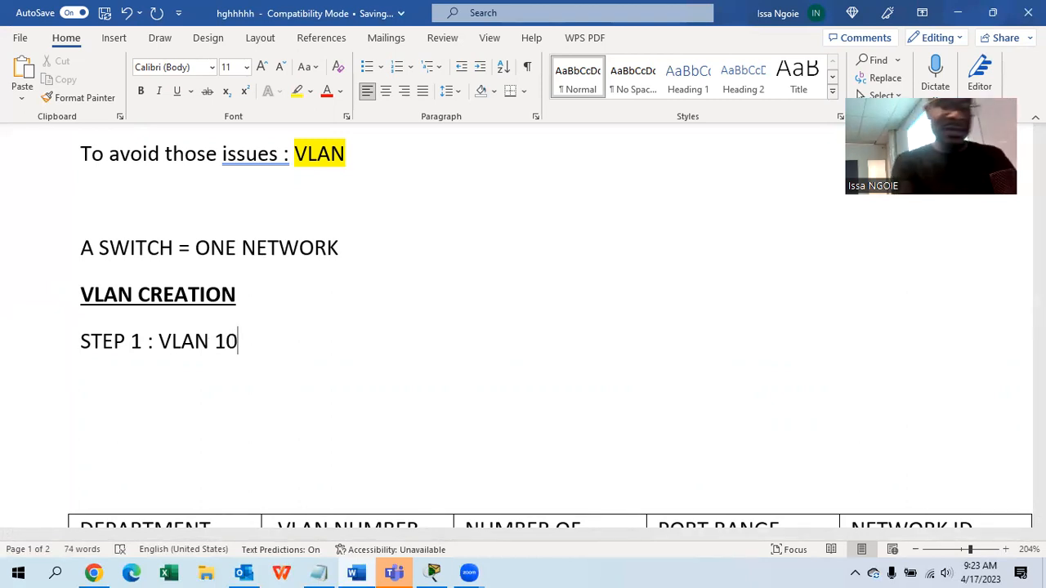
- Add the line "STEP 2 : NAME HR" below the STEP 1 line
{"action": "key", "text": "Return"}
{"action": "type", "text": "STEP 2 "}
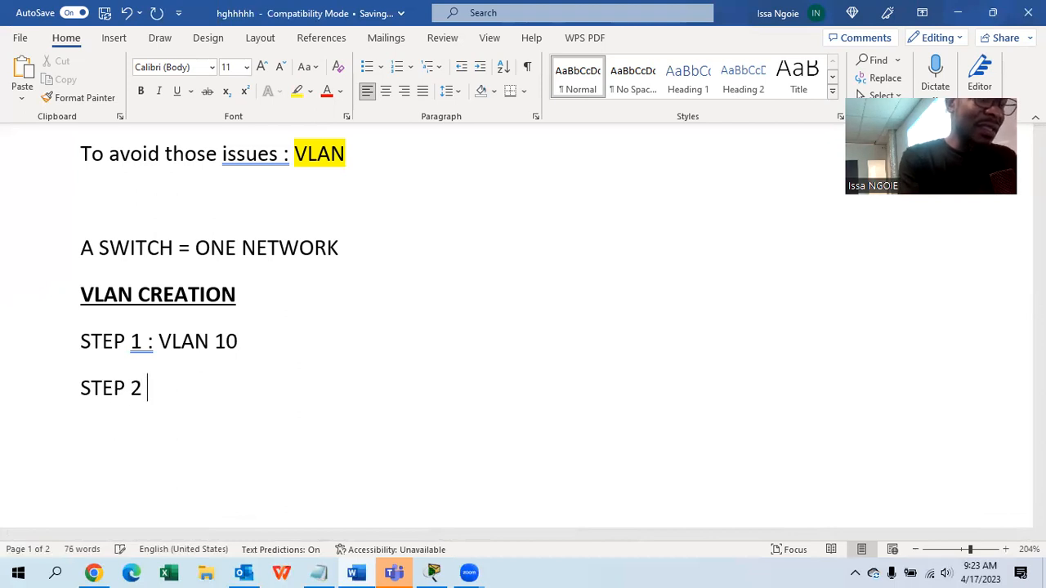
{"action": "type", "text": ":"}
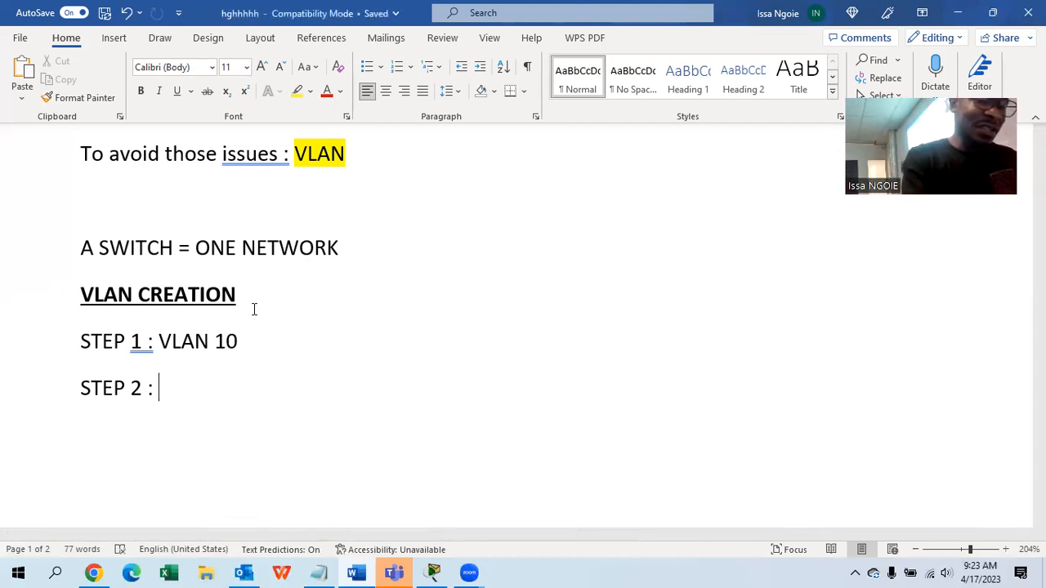
{"action": "type", "text": " NAME HR"}
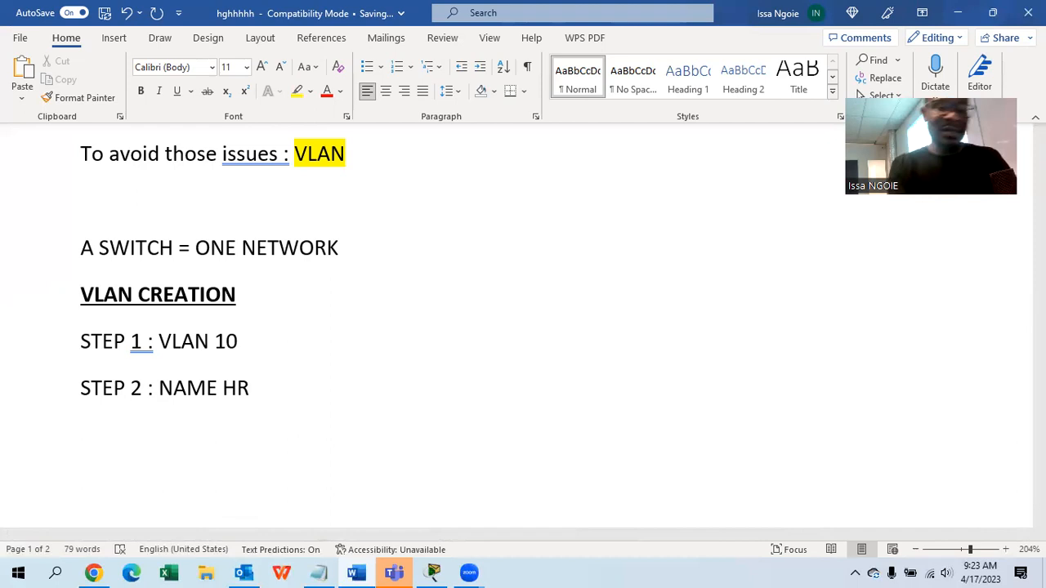
- Add the line "STEP 3 : SWITCHPORT MODE ACCESS" below the STEP 2 line
{"action": "key", "text": "Return"}
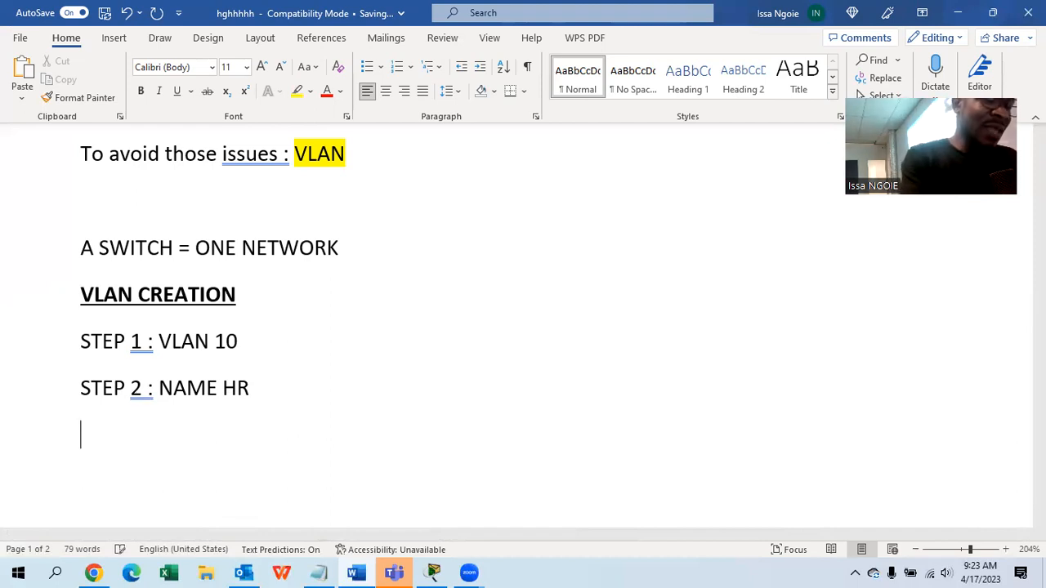
{"action": "type", "text": "STEP 3 "}
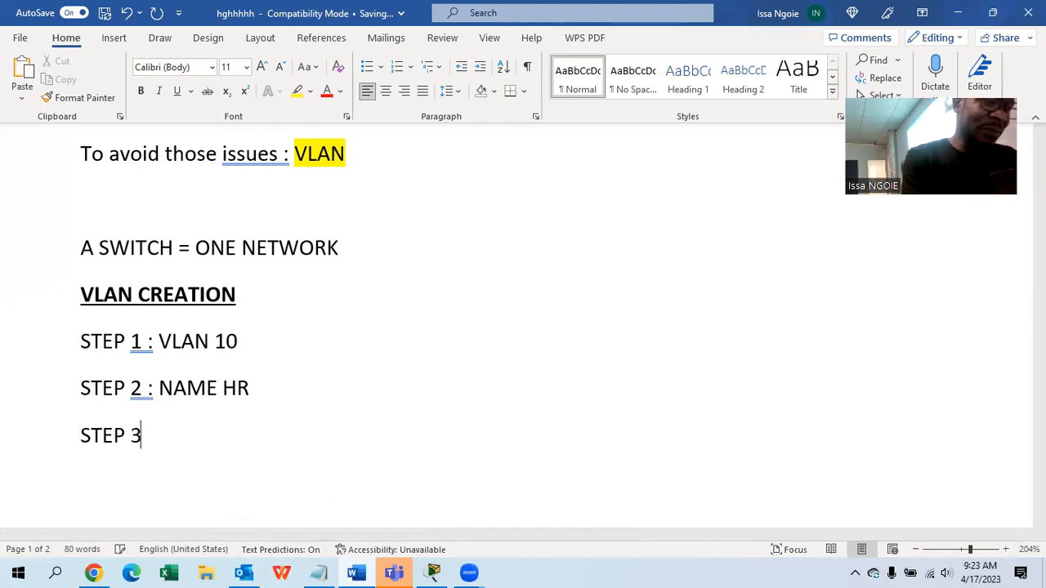
{"action": "type", "text": ":"}
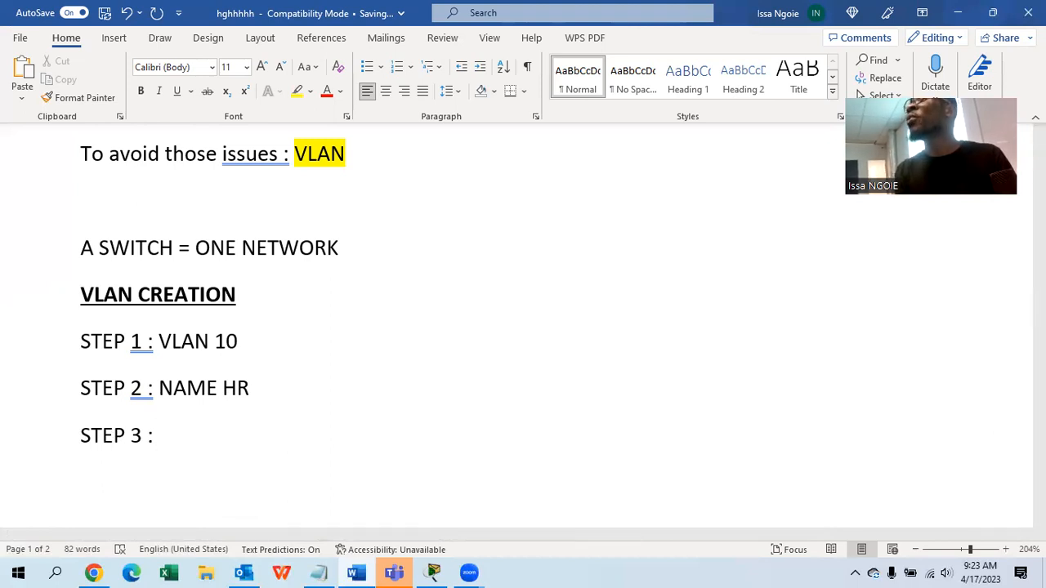
{"action": "type", "text": "SWITCH"}
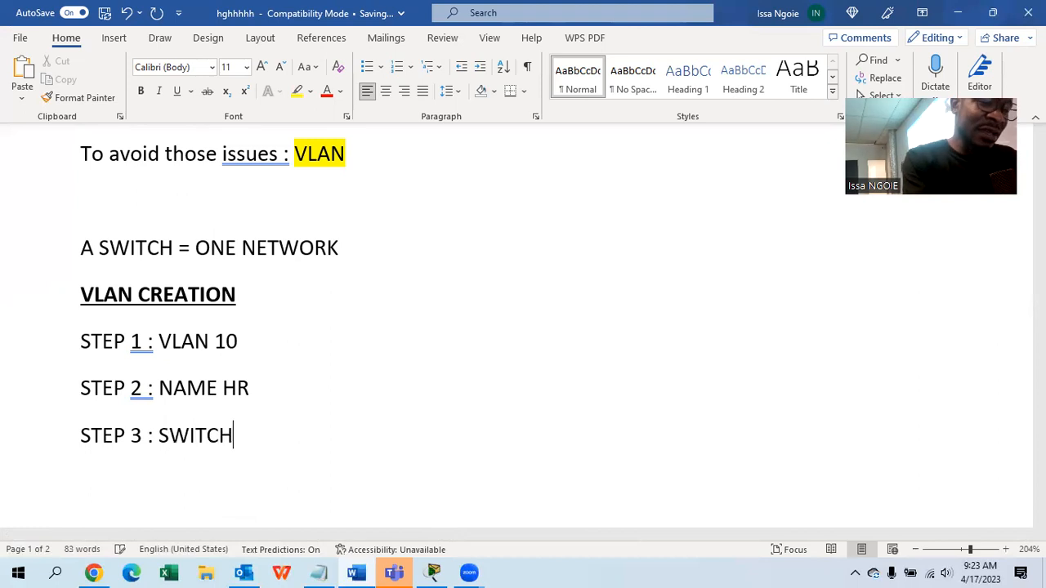
{"action": "type", "text": "PORT "}
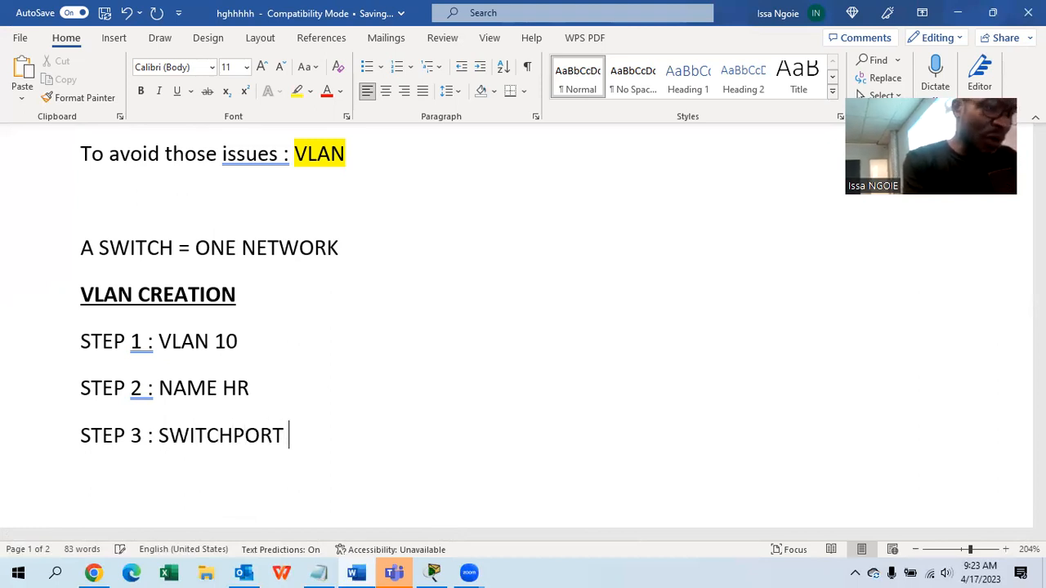
{"action": "type", "text": "MODE ACCESS"}
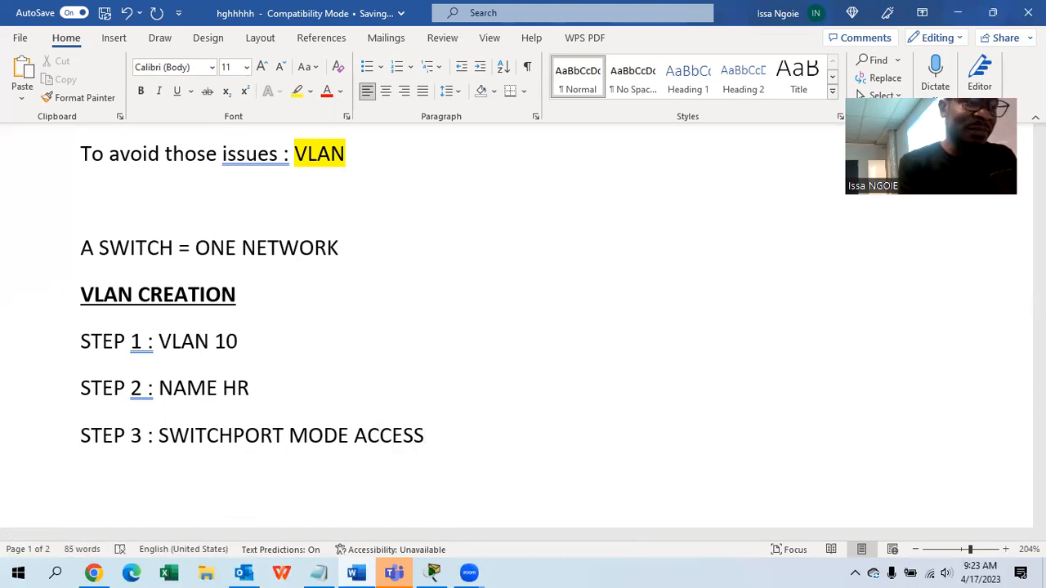
- Add the line "STEP 4 : SWITCHPORT ACCESS VLAN 10" below the STEP 3 line
{"action": "key", "text": "Return"}
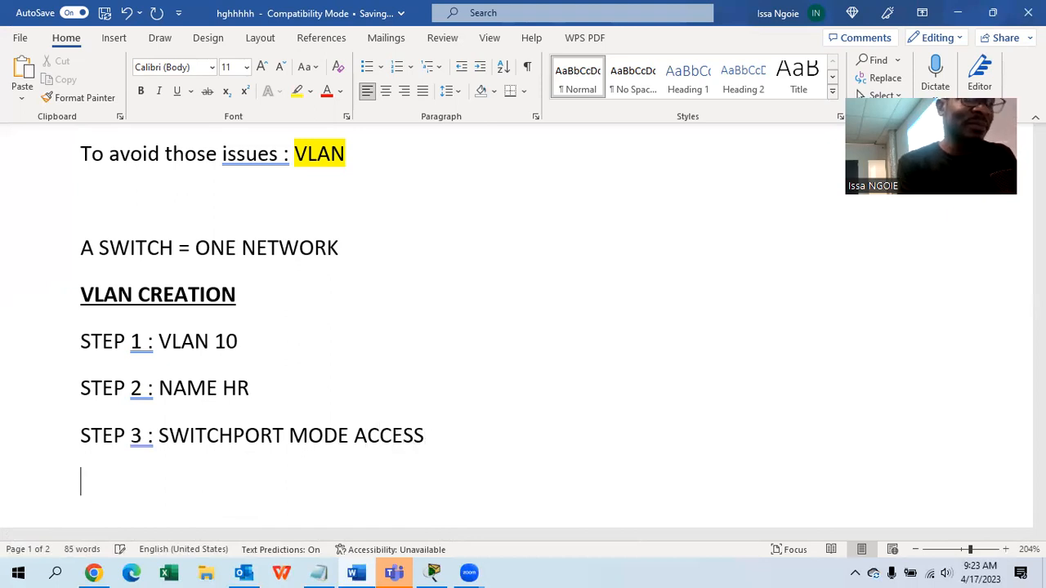
{"action": "type", "text": "STEP 4 :"}
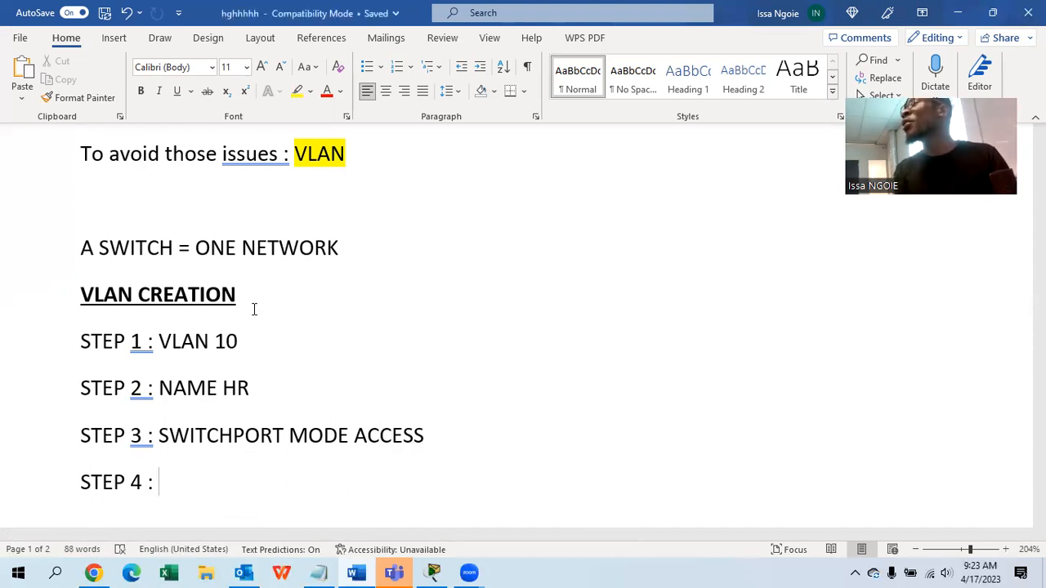
{"action": "type", "text": "SWI"}
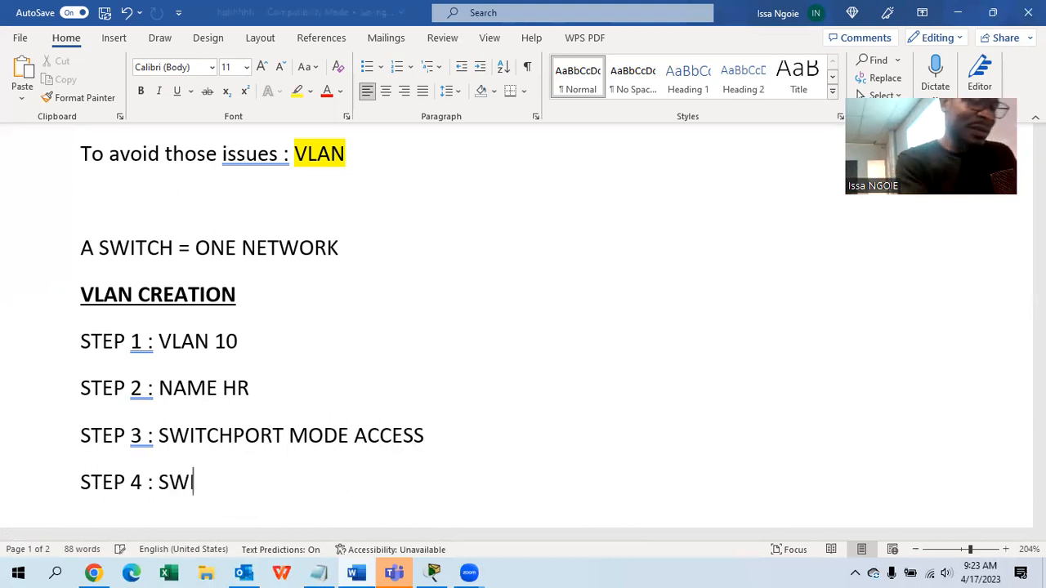
{"action": "type", "text": "TCHPORT "}
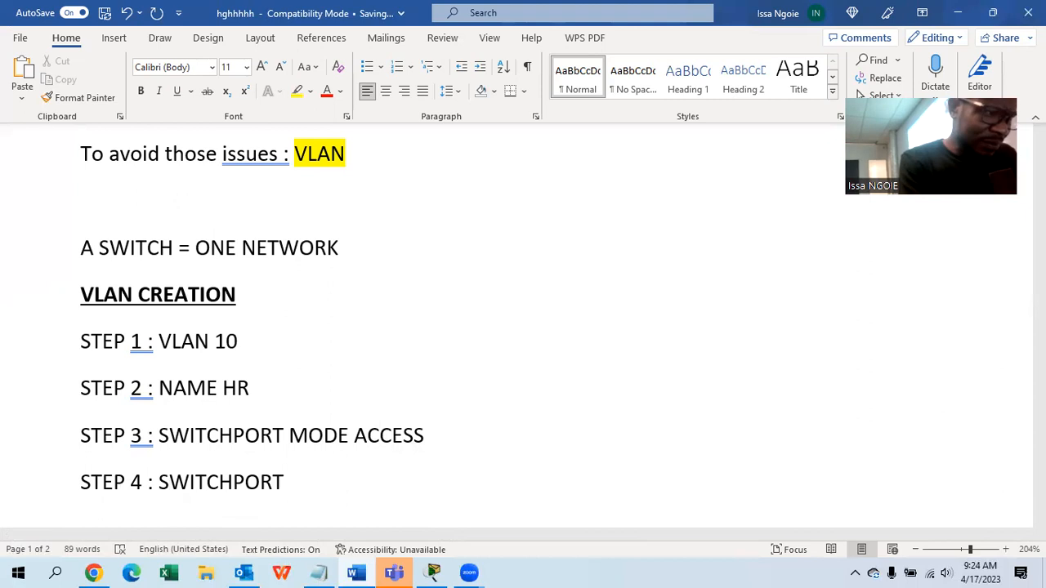
{"action": "type", "text": "ACCESS "}
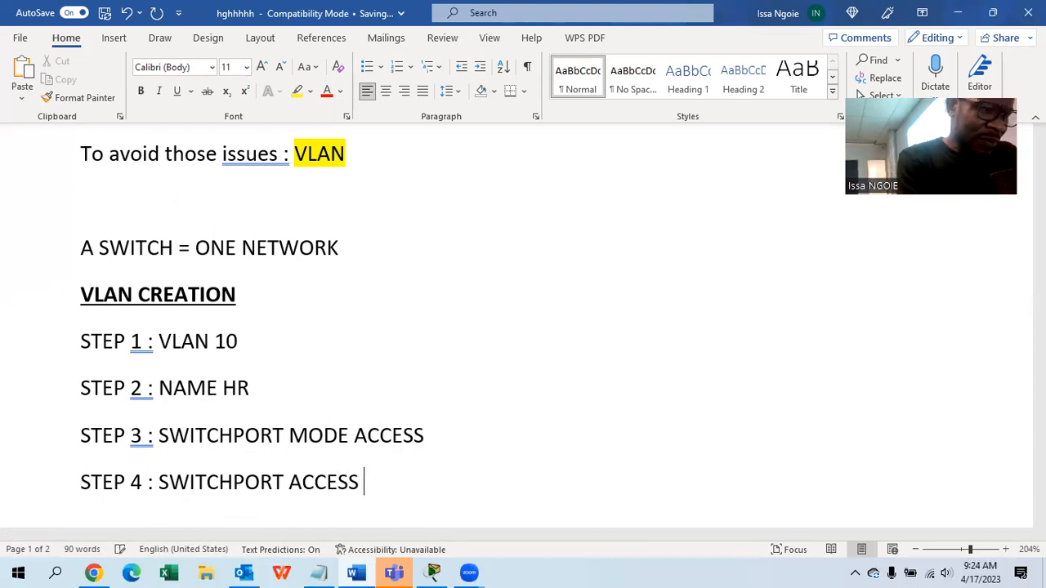
{"action": "type", "text": "VLAN 10"}
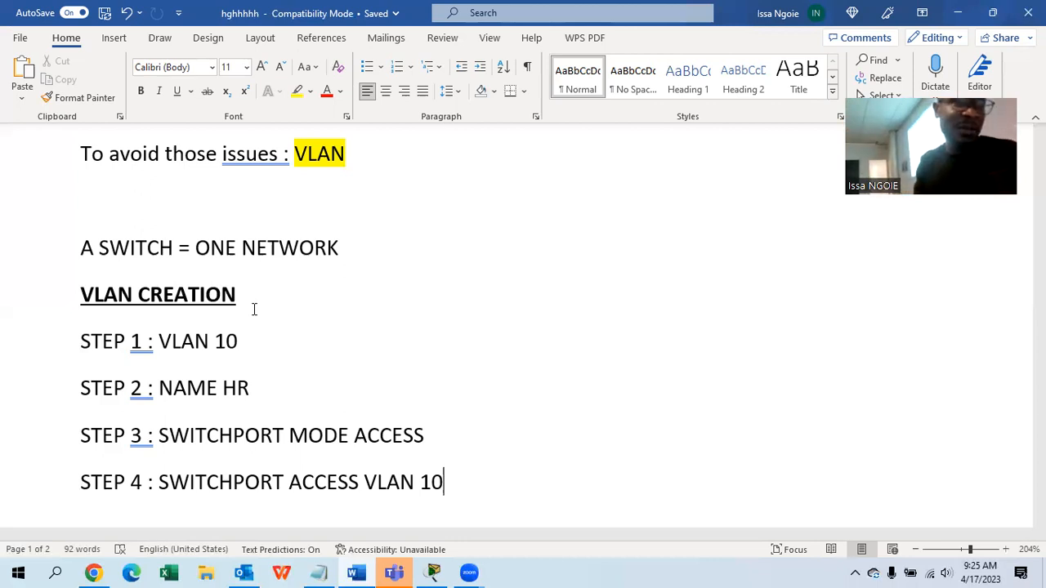
- Switch to Cisco Packet Tracer and place a PC and, some distance beside it, a 2960-24TT switch in the logical workspace
{"action": "left_click", "coordinate": [433, 572]}
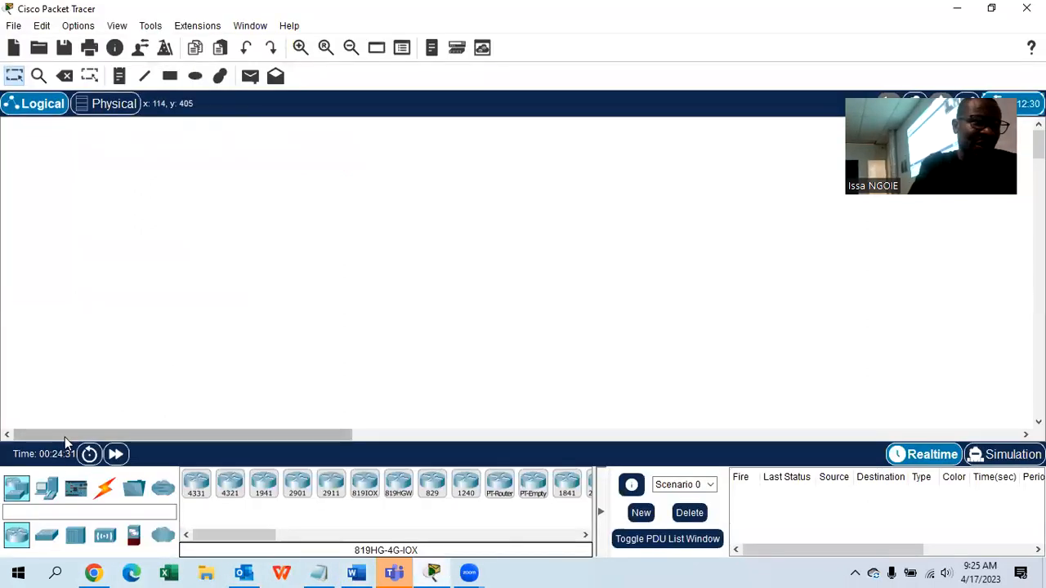
{"action": "left_click", "coordinate": [47, 488]}
{"action": "left_click_drag", "start_coordinate": [196, 484], "coordinate": [148, 210]}
{"action": "left_click_drag", "start_coordinate": [161, 321], "coordinate": [160, 232]}
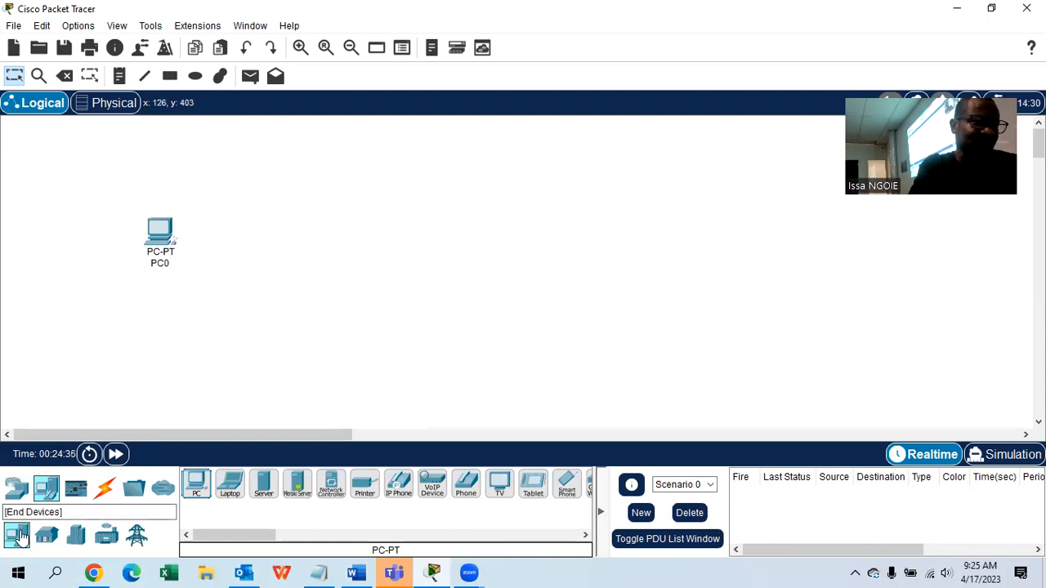
{"action": "left_click", "coordinate": [16, 488]}
{"action": "left_click", "coordinate": [47, 536]}
{"action": "left_click_drag", "start_coordinate": [196, 483], "coordinate": [474, 194]}
- Connect PC0's RS 232 port to the switch's Console port with a console cable
{"action": "left_click", "coordinate": [104, 487]}
{"action": "left_click", "coordinate": [230, 484]}
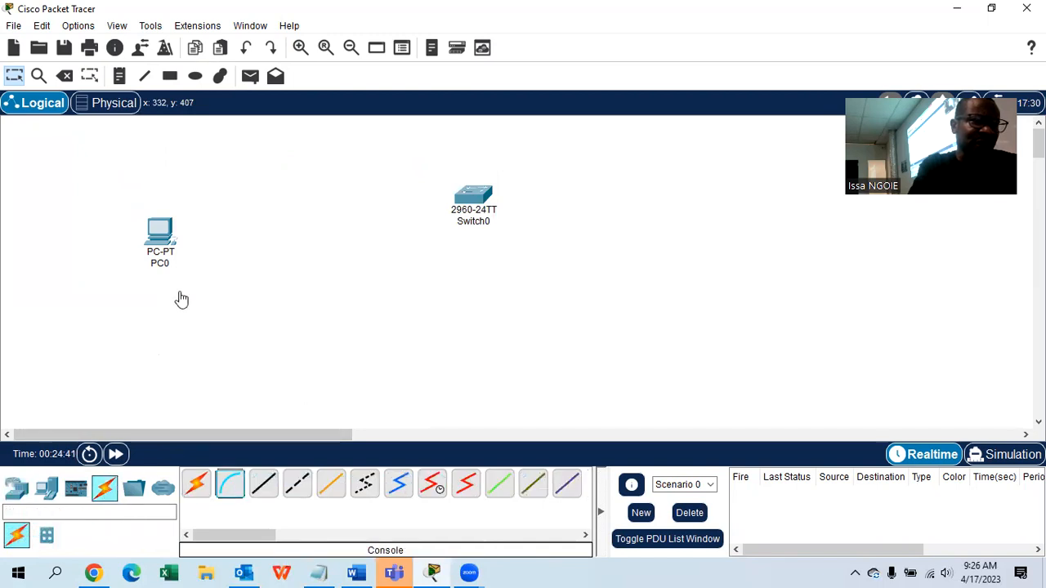
{"action": "left_click", "coordinate": [161, 232]}
{"action": "left_click", "coordinate": [213, 245]}
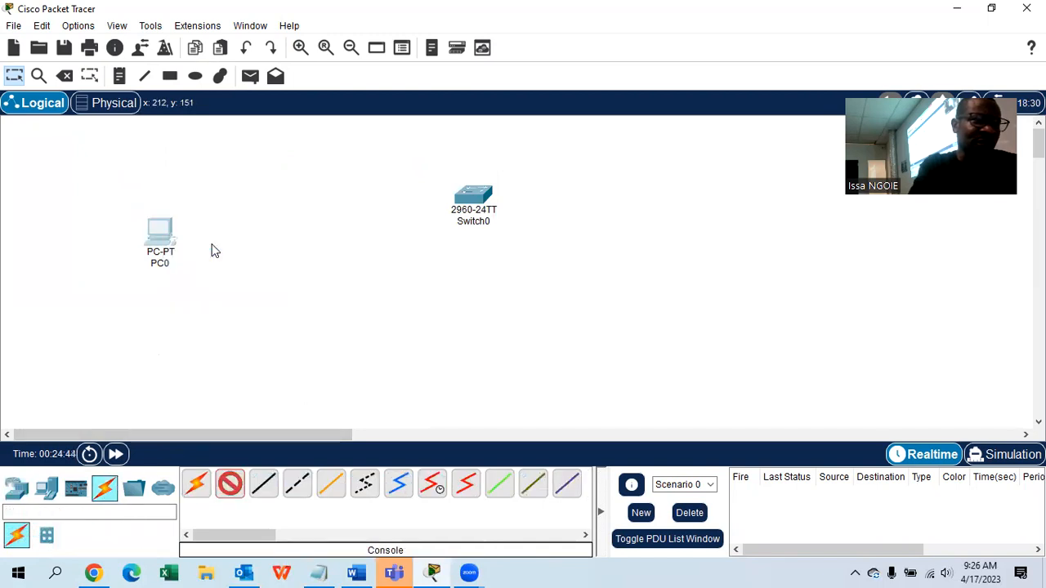
{"action": "left_click", "coordinate": [470, 194]}
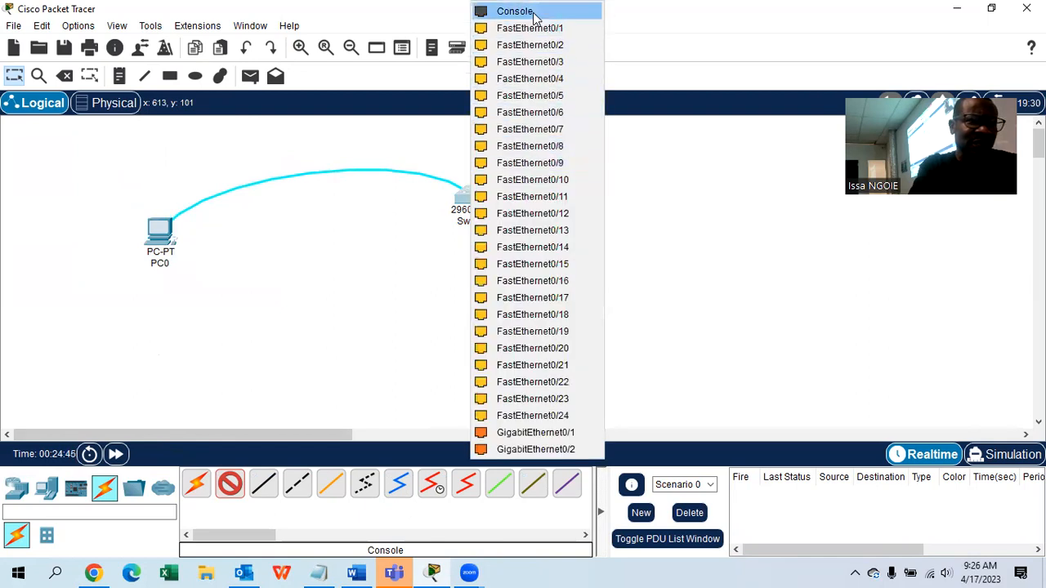
- Add four more PCs below the switch, two on each side, as PC1 to PC4
{"action": "left_click", "coordinate": [47, 490]}
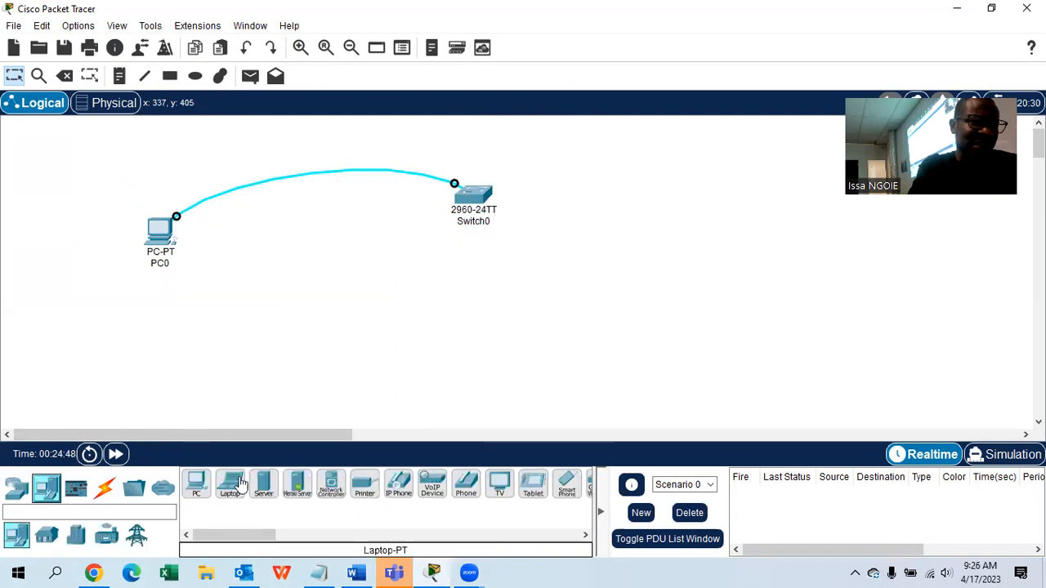
{"action": "left_click_drag", "start_coordinate": [196, 485], "coordinate": [712, 300]}
{"action": "left_click_drag", "start_coordinate": [196, 485], "coordinate": [641, 314]}
{"action": "left_click_drag", "start_coordinate": [195, 484], "coordinate": [279, 315]}
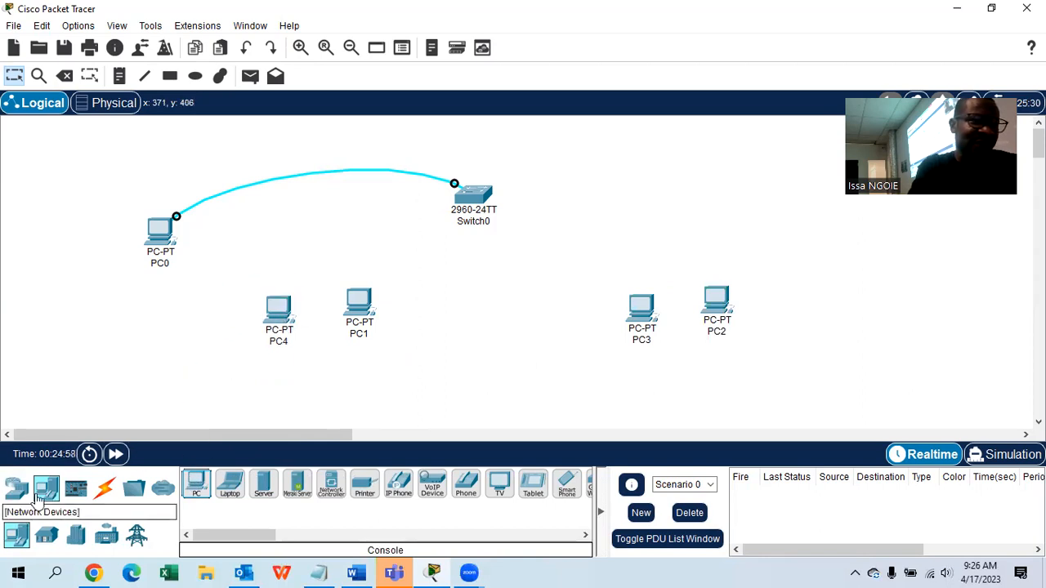
- Connect PC4 to the switch's FastEthernet0/1 port with a copper straight-through cable
{"action": "left_click", "coordinate": [104, 488]}
{"action": "left_click", "coordinate": [263, 488]}
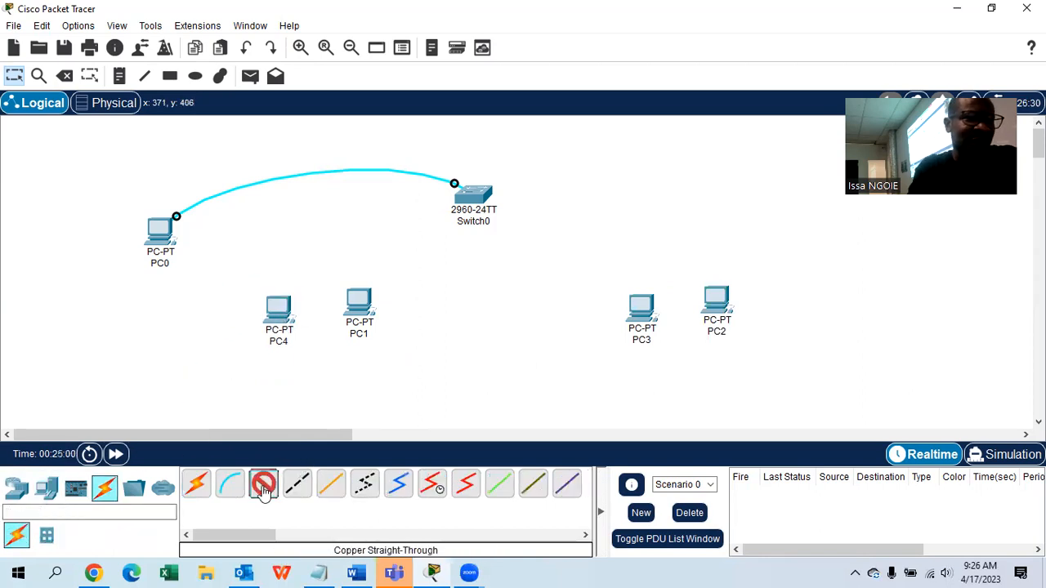
{"action": "left_click", "coordinate": [278, 307]}
{"action": "left_click", "coordinate": [319, 373]}
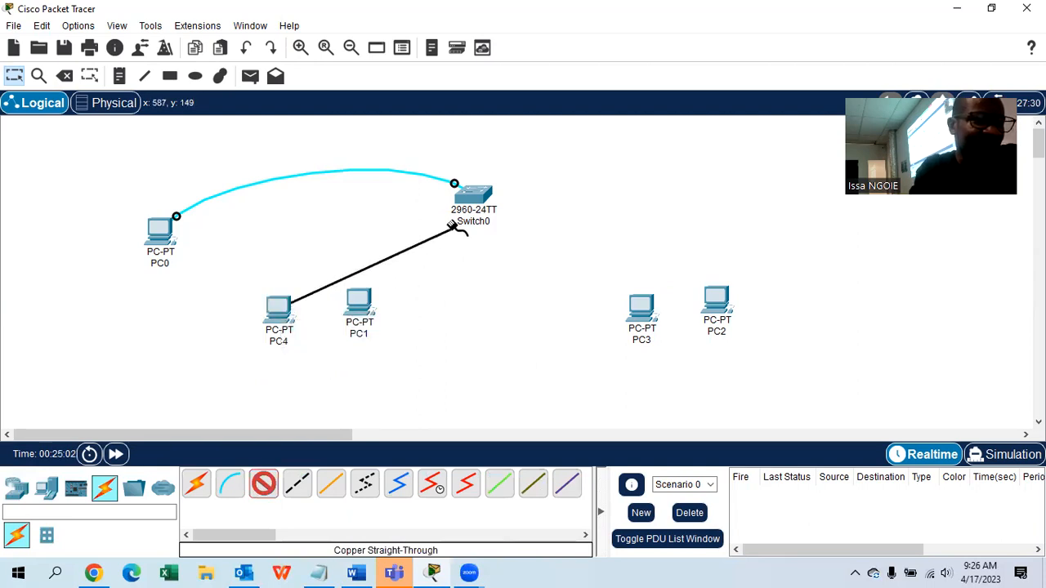
{"action": "left_click", "coordinate": [476, 194]}
{"action": "left_click", "coordinate": [507, 196]}
{"action": "left_click", "coordinate": [265, 486]}
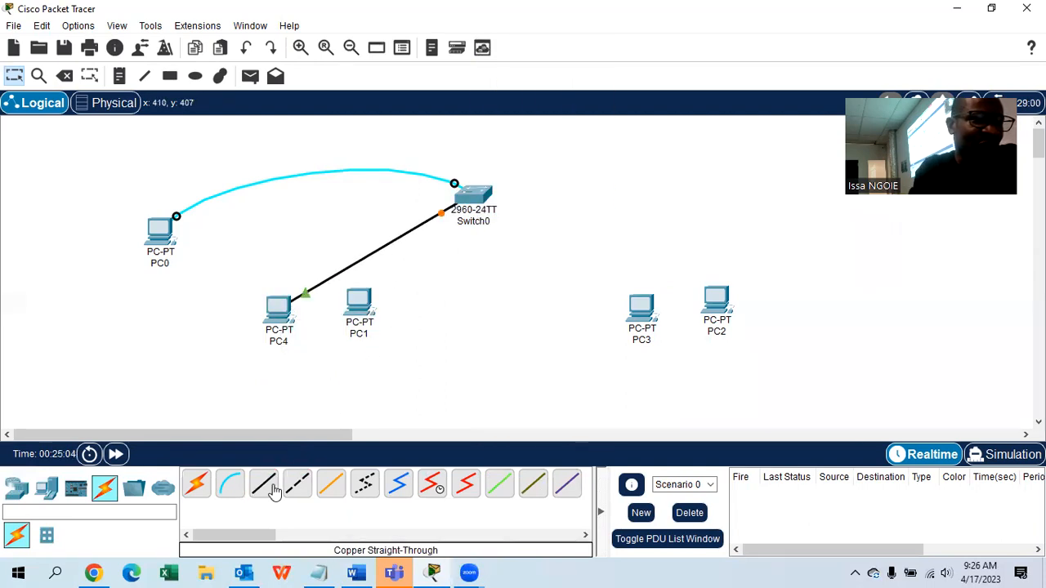
{"action": "left_click", "coordinate": [470, 192]}
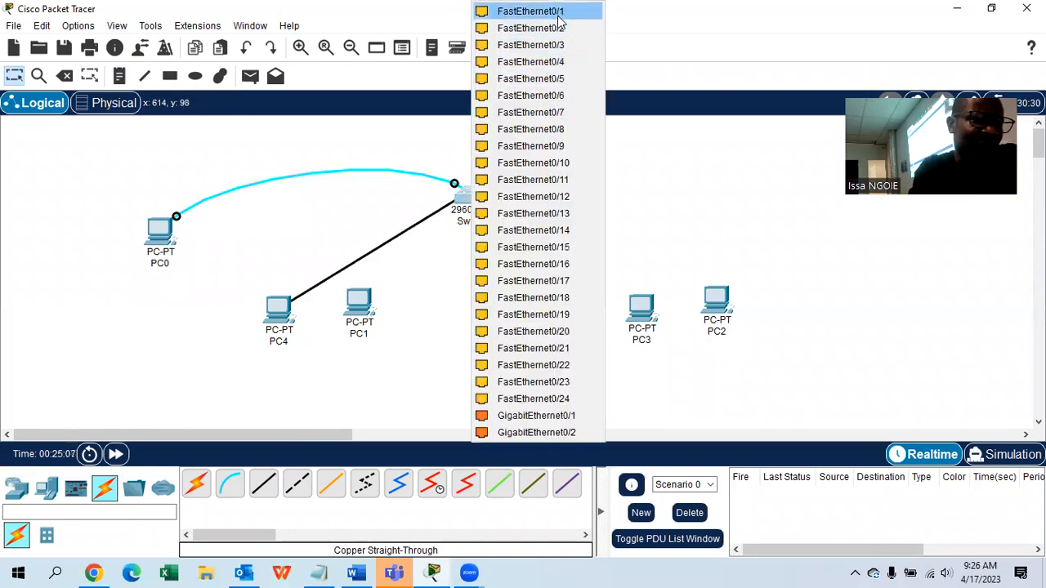
{"action": "left_click", "coordinate": [560, 17]}
- Connect PC1's FastEthernet0 port to the switch's FastEthernet0/2 port with a copper straight-through cable
{"action": "left_click", "coordinate": [366, 311]}
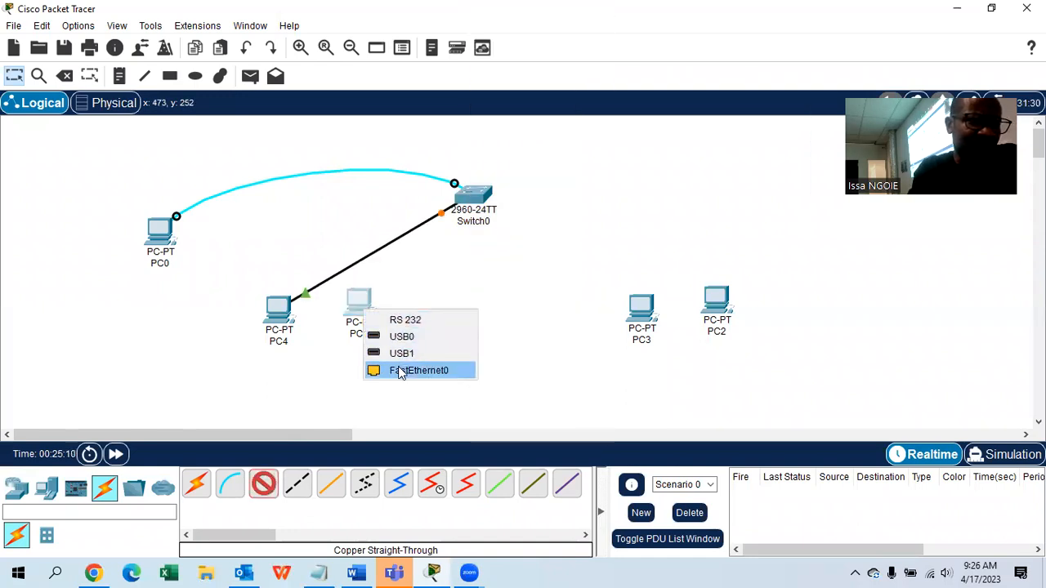
{"action": "left_click", "coordinate": [400, 371]}
{"action": "left_click", "coordinate": [469, 197]}
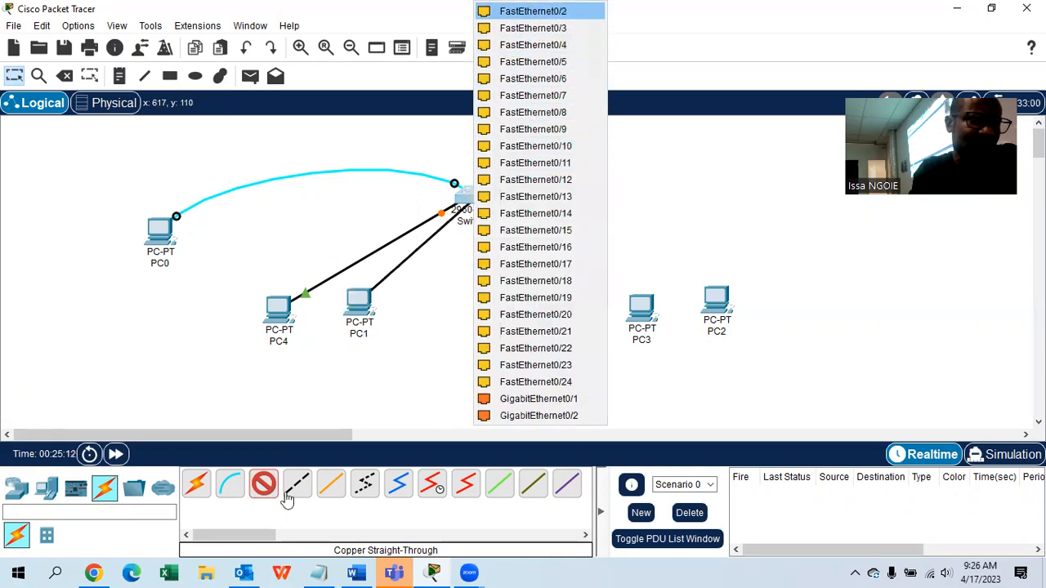
- Connect PC3's FastEthernet0 port to the switch's FastEthernet0/3 port with a copper straight-through cable
{"action": "left_click", "coordinate": [666, 319]}
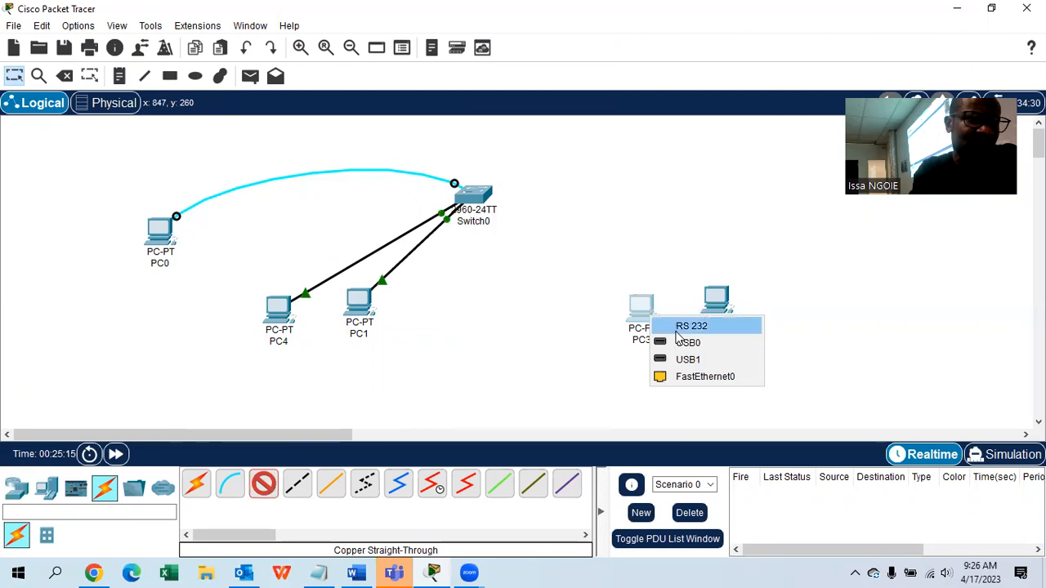
{"action": "left_click", "coordinate": [678, 377]}
{"action": "left_click", "coordinate": [476, 194]}
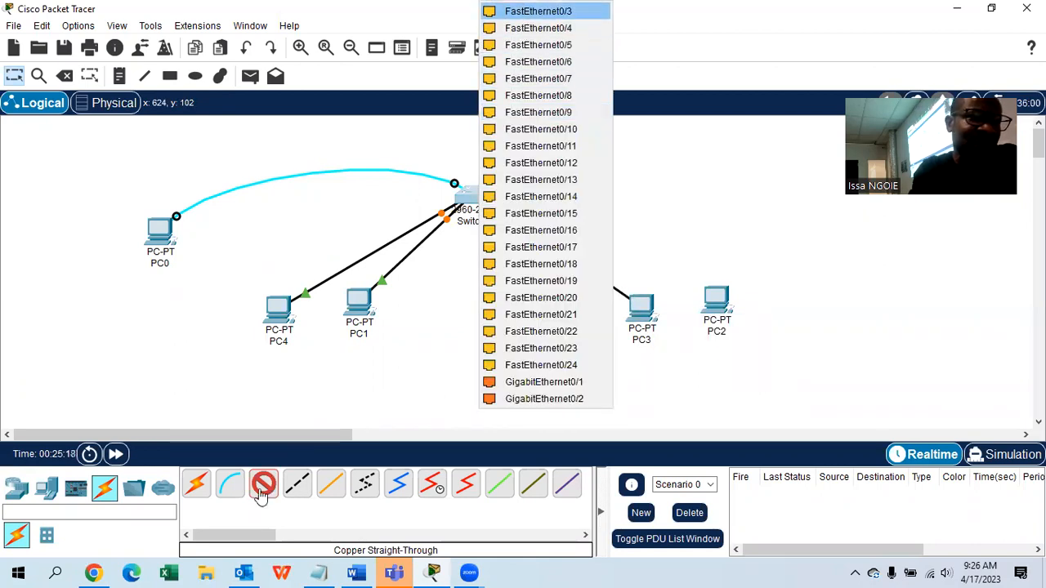
{"action": "left_click", "coordinate": [521, 13]}
- Connect PC2 to the switch's FastEthernet0/4 port with a copper straight-through cable
{"action": "left_click", "coordinate": [716, 301]}
{"action": "left_click", "coordinate": [756, 369]}
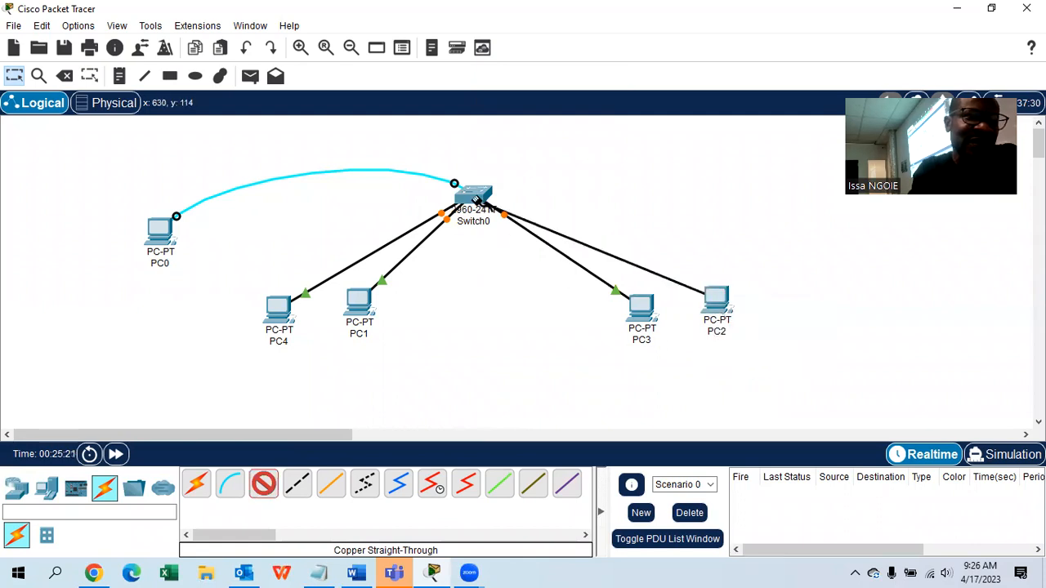
{"action": "left_click", "coordinate": [472, 198]}
{"action": "left_click", "coordinate": [515, 204]}
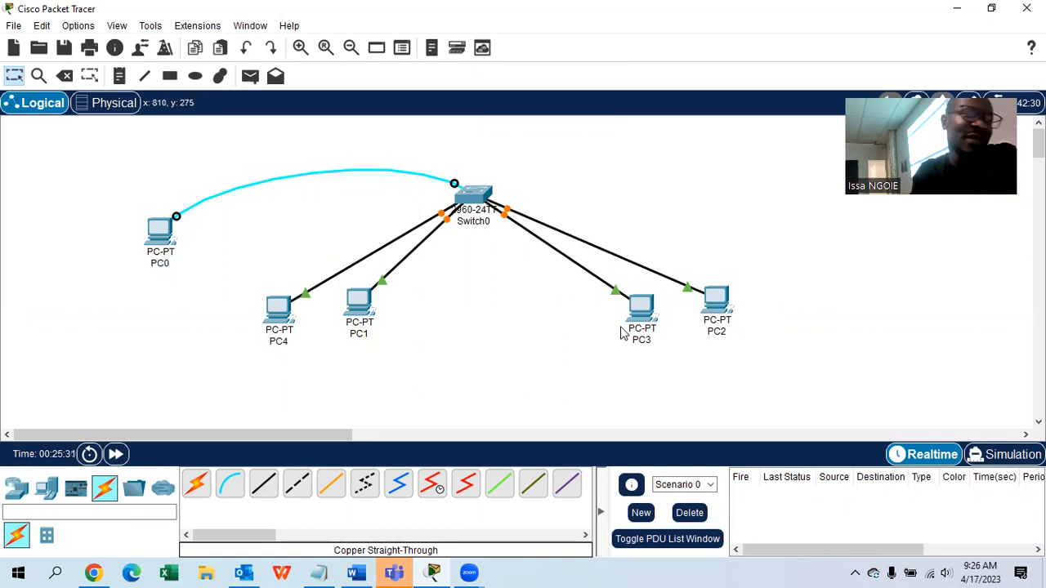
- Place a text note reading "VLAN 10" below PC4
{"action": "left_click", "coordinate": [119, 75]}
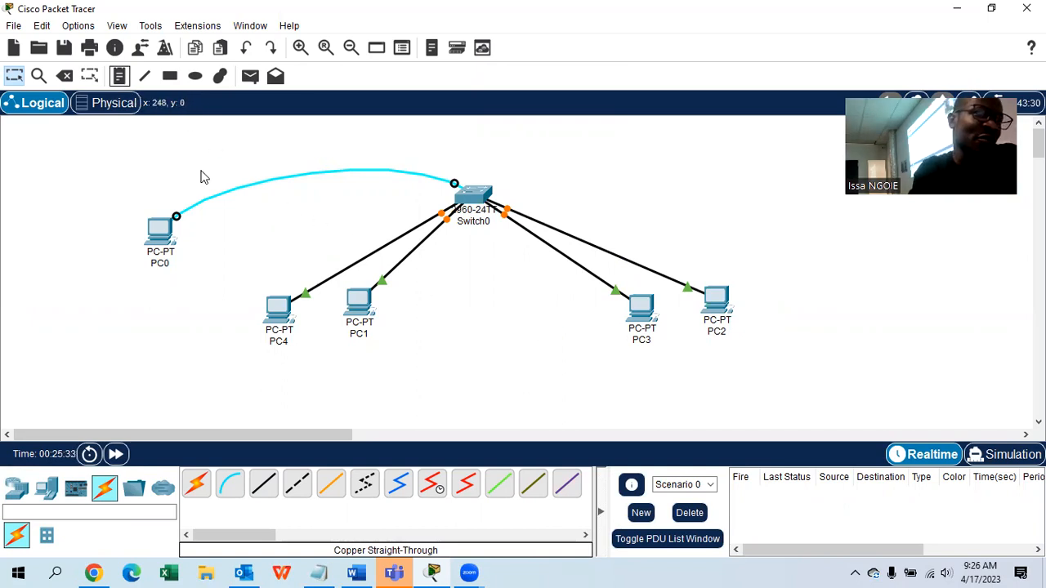
{"action": "left_click", "coordinate": [246, 346]}
{"action": "type", "text": "VLAN"}
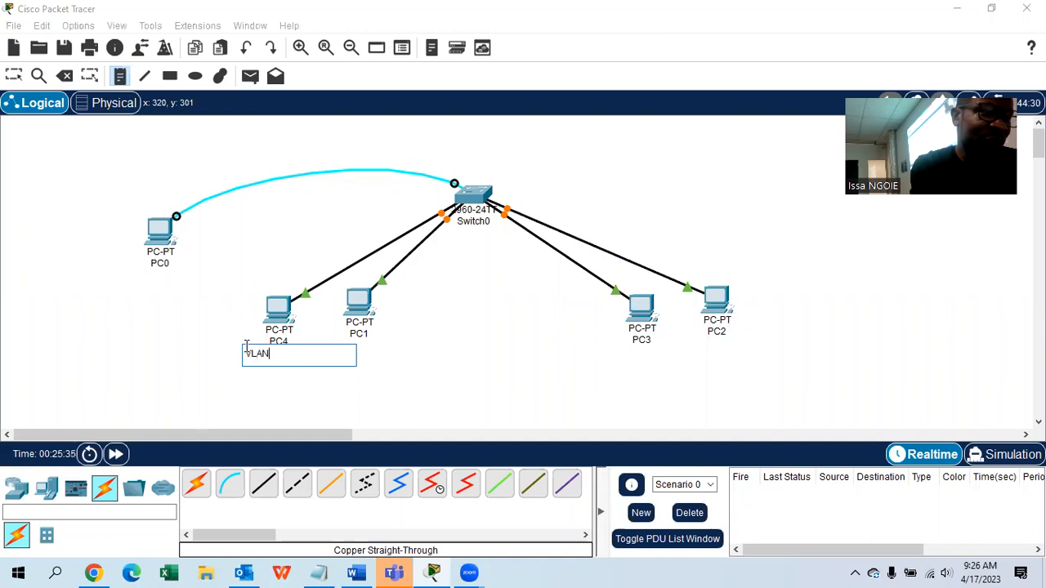
{"action": "type", "text": " 10"}
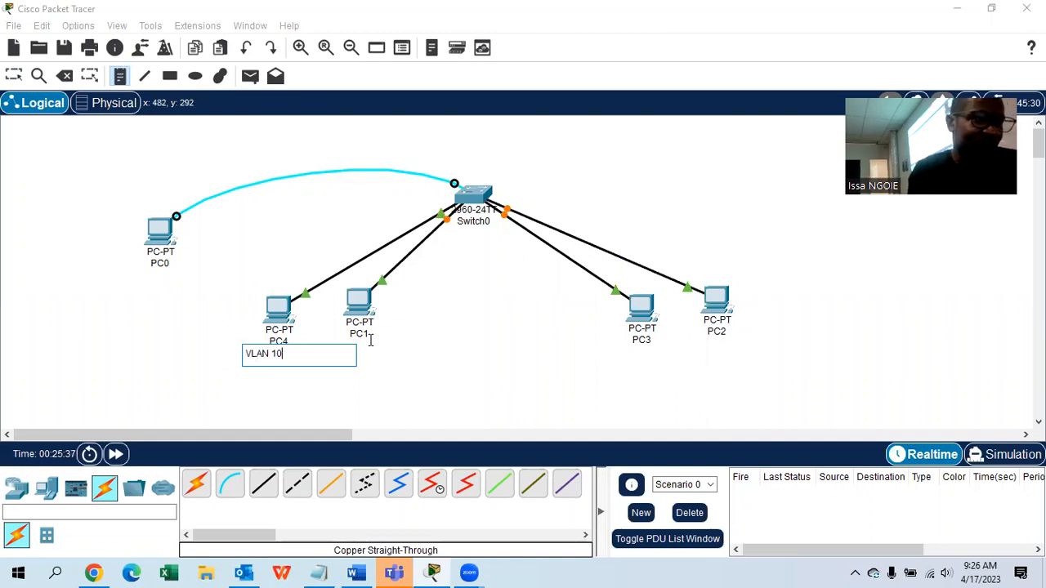
- Place a text note reading "VLAN 10" below PC1
{"action": "left_click", "coordinate": [365, 349]}
{"action": "type", "text": "V"}
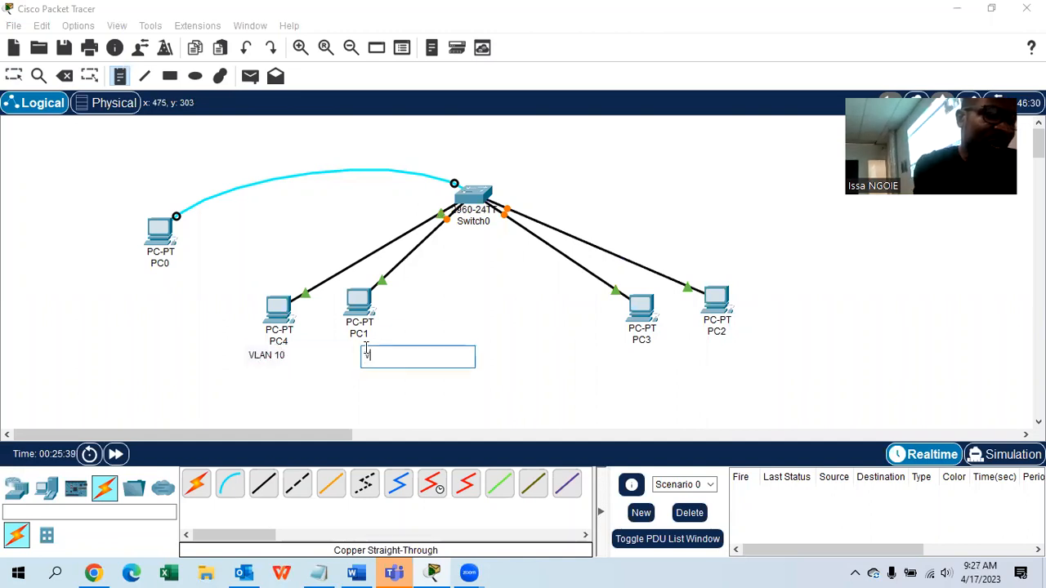
{"action": "type", "text": "LAN 20"}
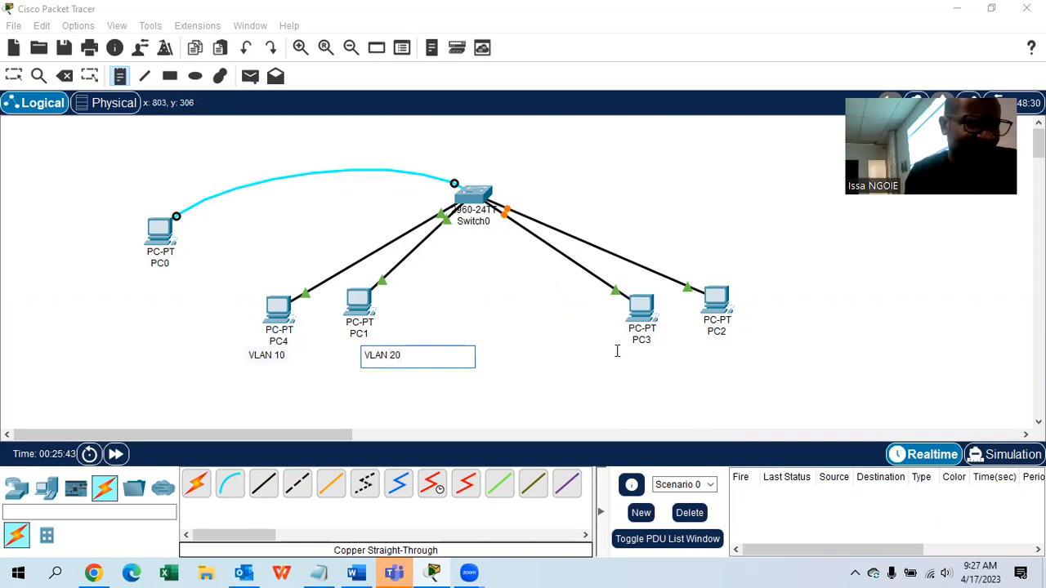
{"action": "key", "text": "BackSpace"}
{"action": "key", "text": "BackSpace"}
{"action": "type", "text": "10"}
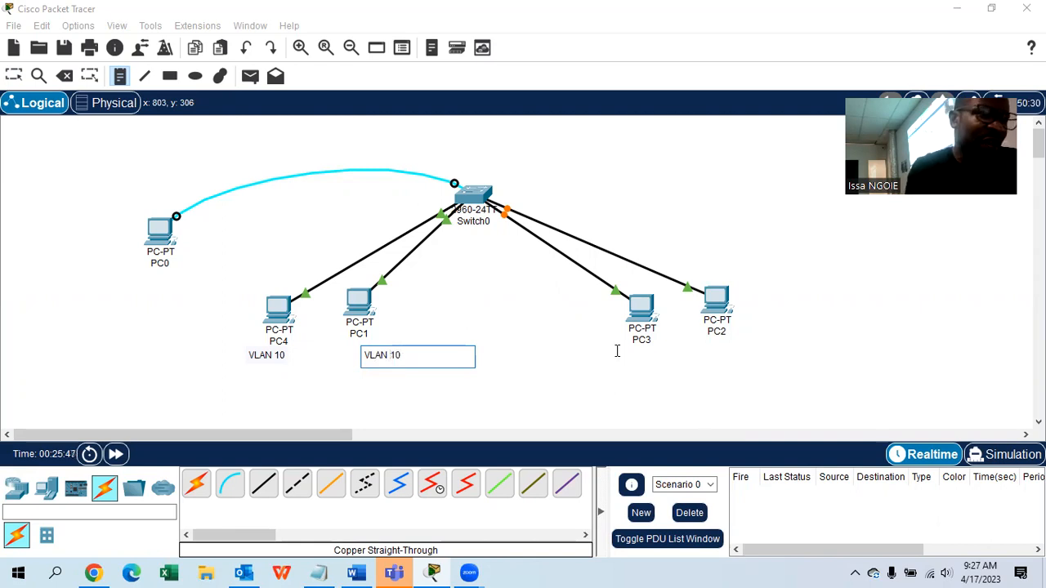
- Place text notes reading "VLAN 20" below PC3 and PC2, and leave note placement
{"action": "left_click", "coordinate": [617, 351]}
{"action": "type", "text": "VLAN 20"}
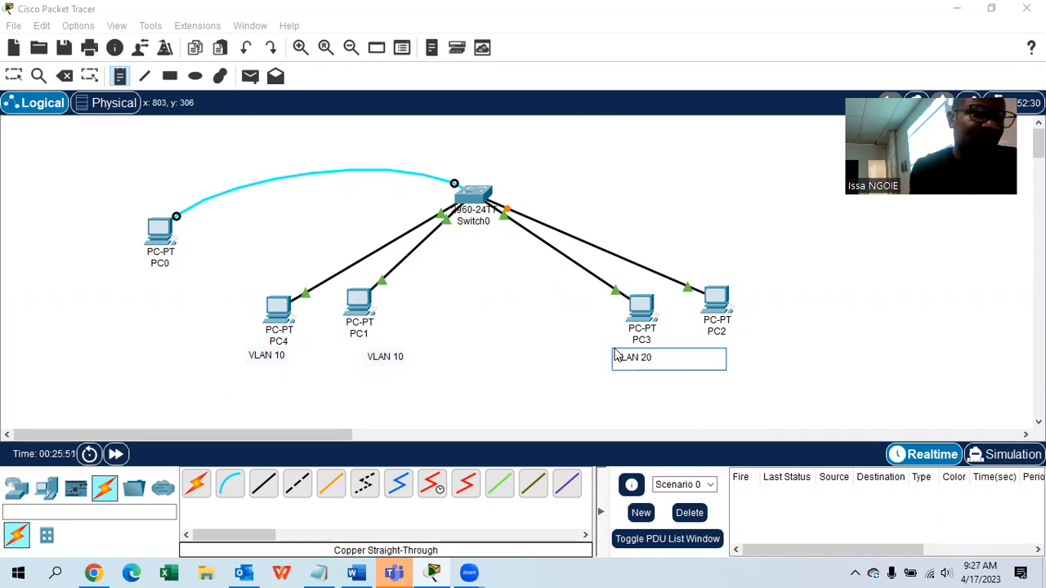
{"action": "left_click", "coordinate": [738, 348]}
{"action": "type", "text": "VLAN 20"}
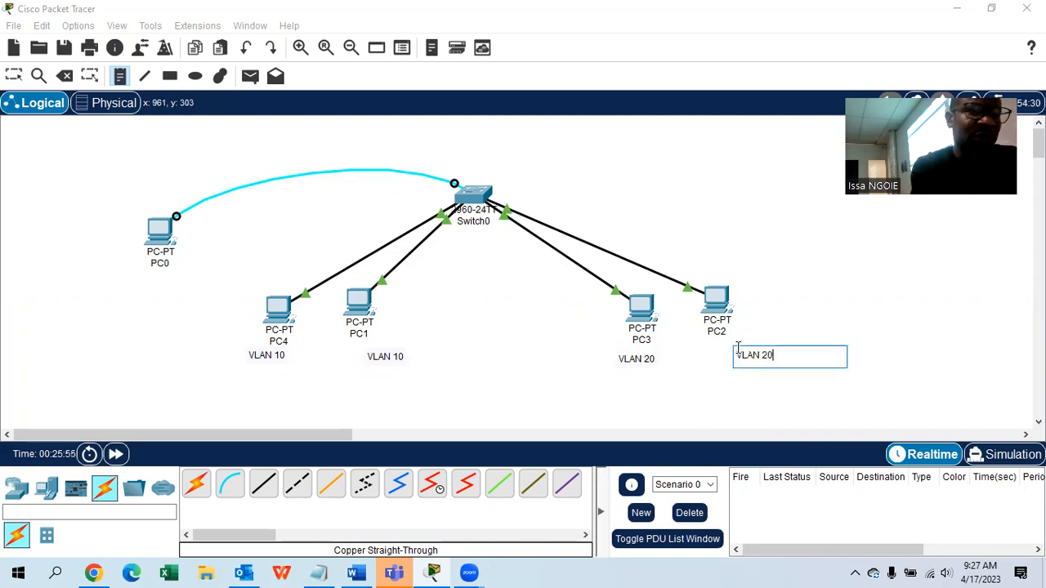
{"action": "left_click", "coordinate": [13, 75]}
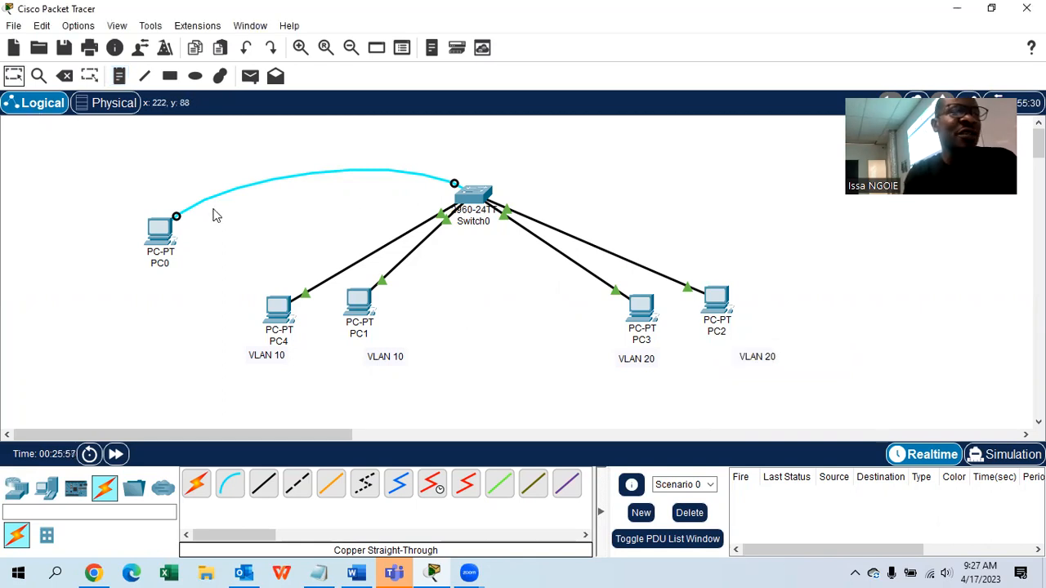
- Shift the VLAN 20 notes slightly closer to PC2 and PC3, and nudge the VLAN 10 note below PC1
{"action": "mouse_move", "coordinate": [757, 364]}
{"action": "left_mouse_down"}
{"action": "mouse_move", "coordinate": [745, 338]}
{"action": "mouse_move", "coordinate": [760, 351]}
{"action": "left_mouse_up"}
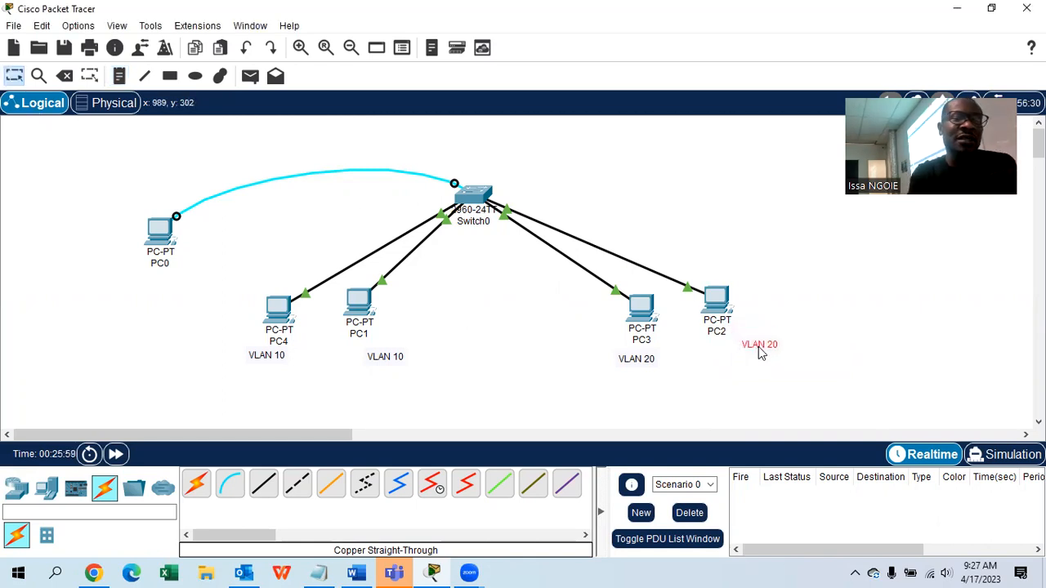
{"action": "left_click_drag", "start_coordinate": [636, 361], "coordinate": [622, 365]}
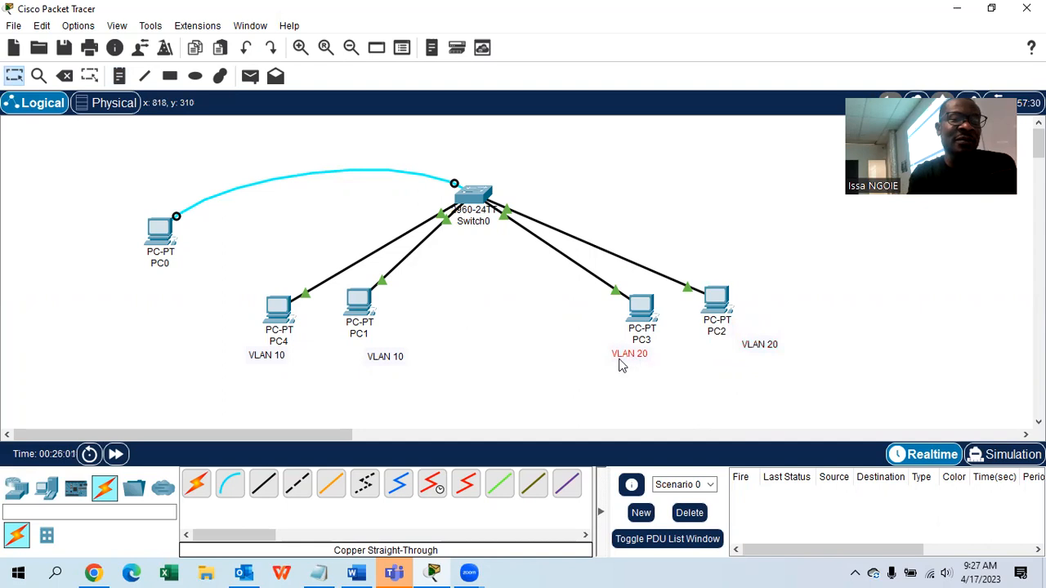
{"action": "left_click_drag", "start_coordinate": [387, 366], "coordinate": [393, 364]}
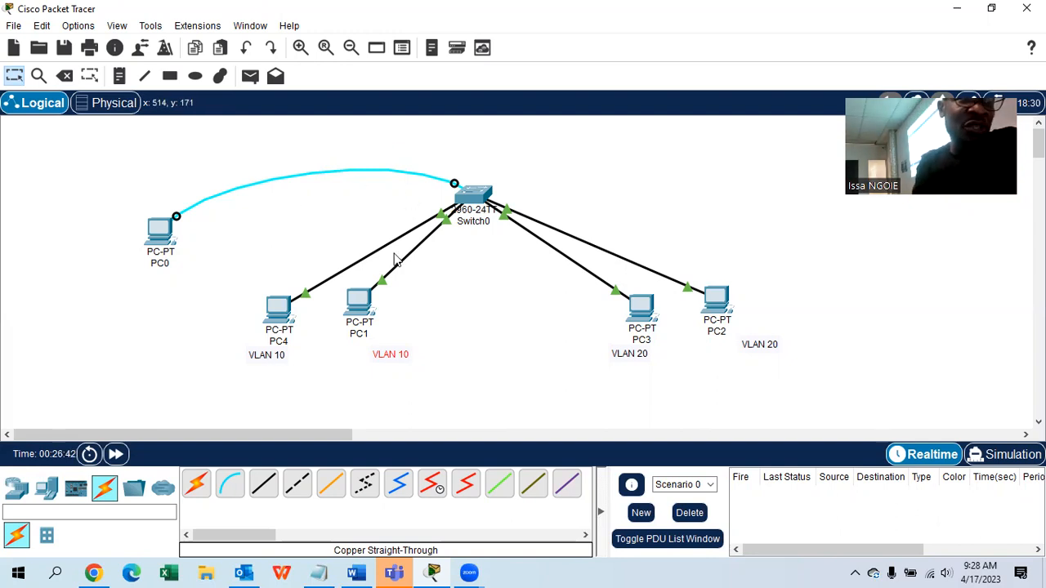
- Open a terminal session on PC0 with the default port settings and widen its window on both sides
{"action": "mouse_move", "coordinate": [274, 308]}
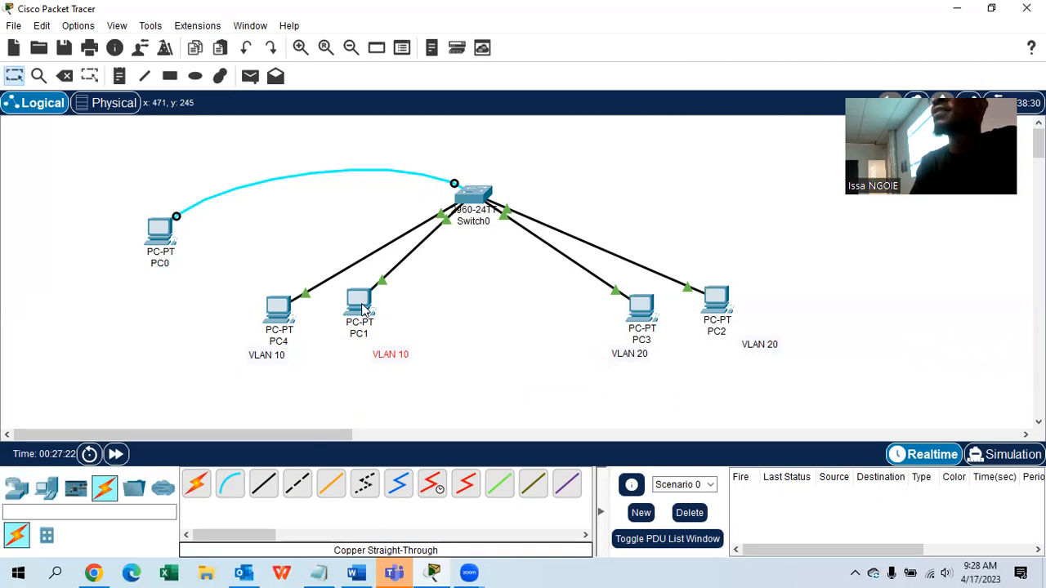
{"action": "mouse_move", "coordinate": [365, 309]}
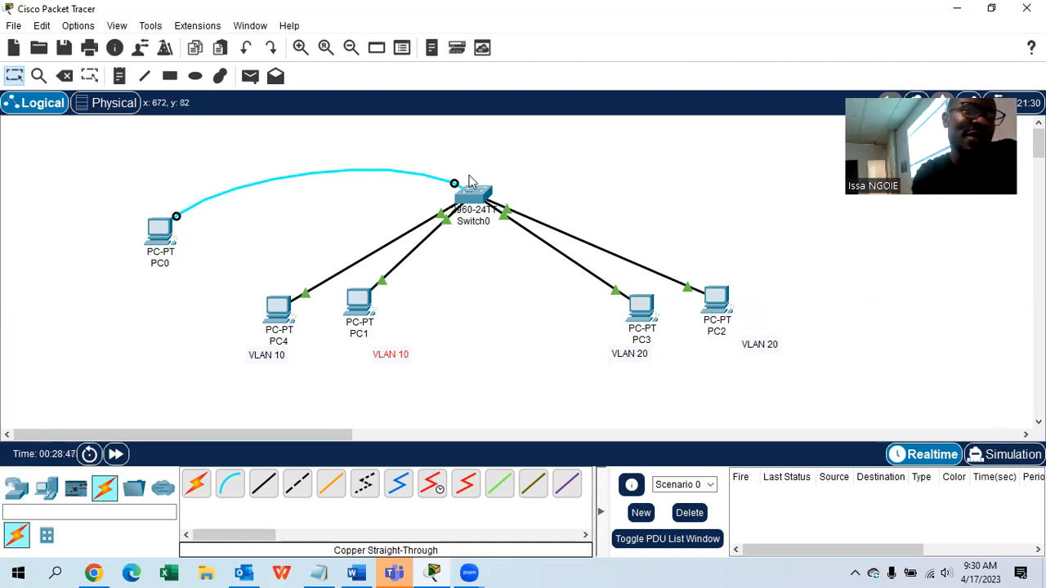
{"action": "left_click", "coordinate": [164, 236]}
{"action": "left_click", "coordinate": [389, 47]}
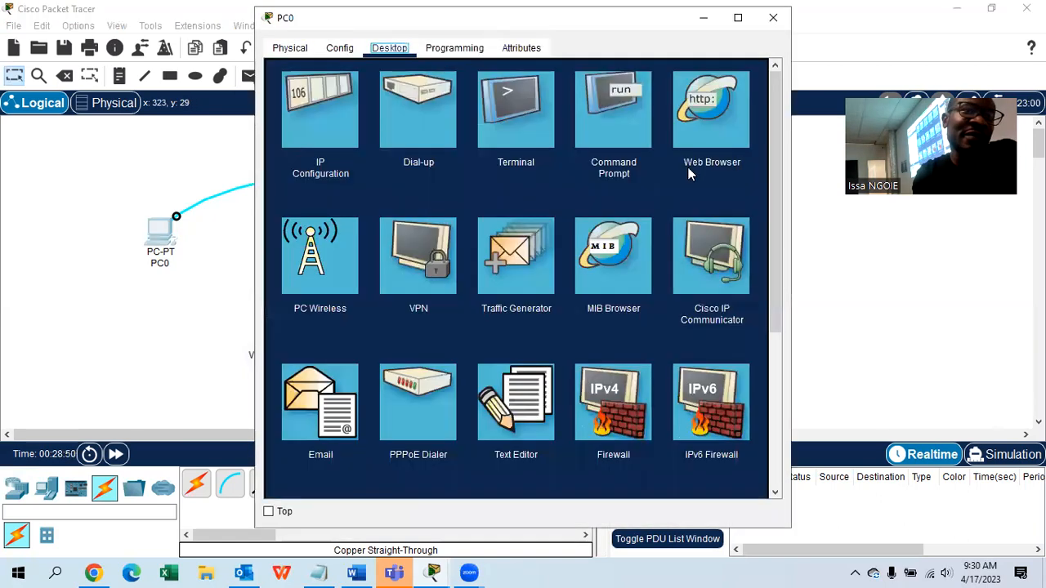
{"action": "left_click", "coordinate": [552, 136]}
{"action": "left_click", "coordinate": [738, 226]}
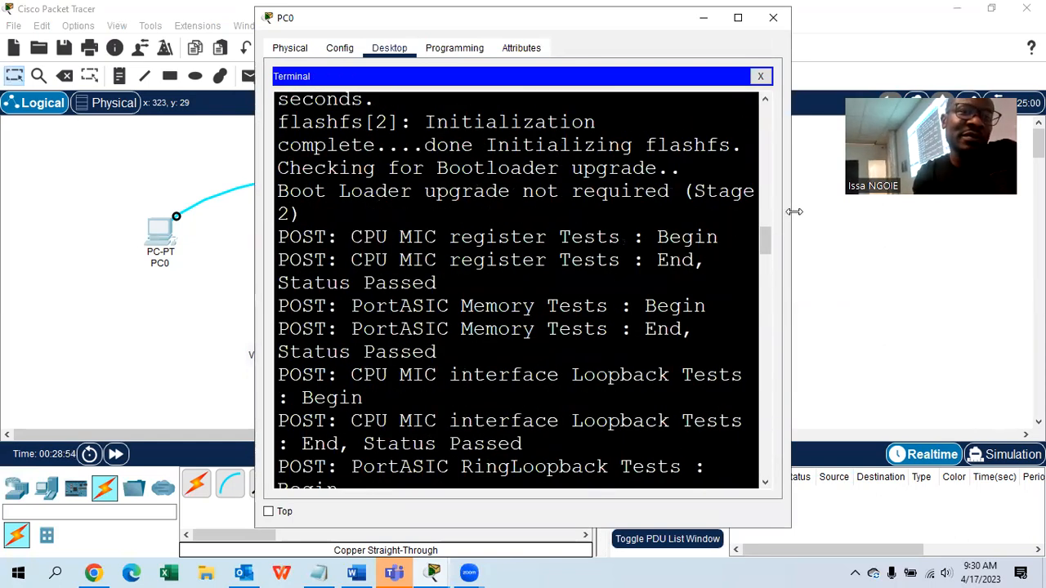
{"action": "left_click_drag", "start_coordinate": [794, 212], "coordinate": [1029, 212]}
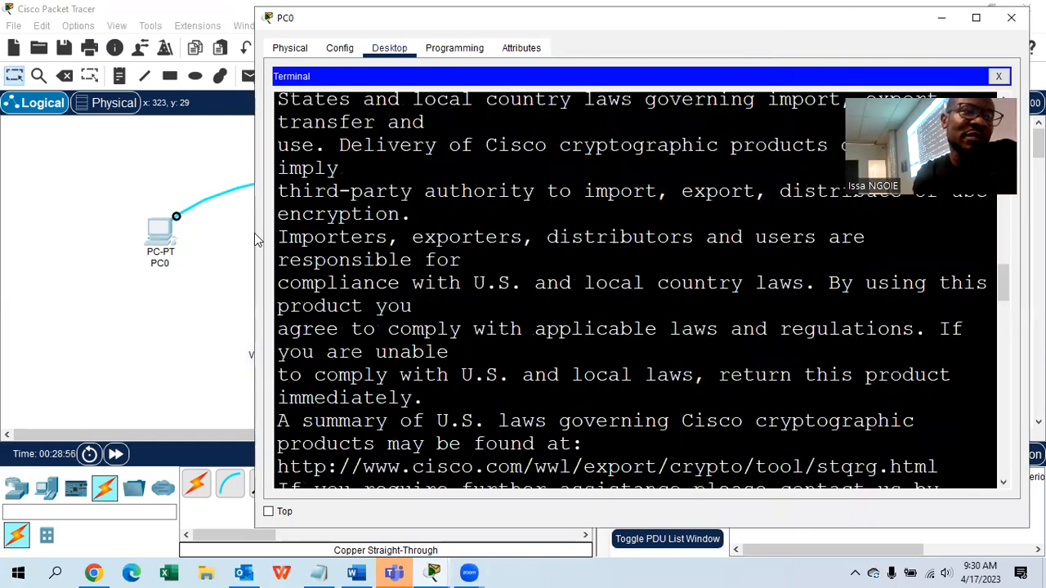
{"action": "left_click_drag", "start_coordinate": [254, 233], "coordinate": [23, 233]}
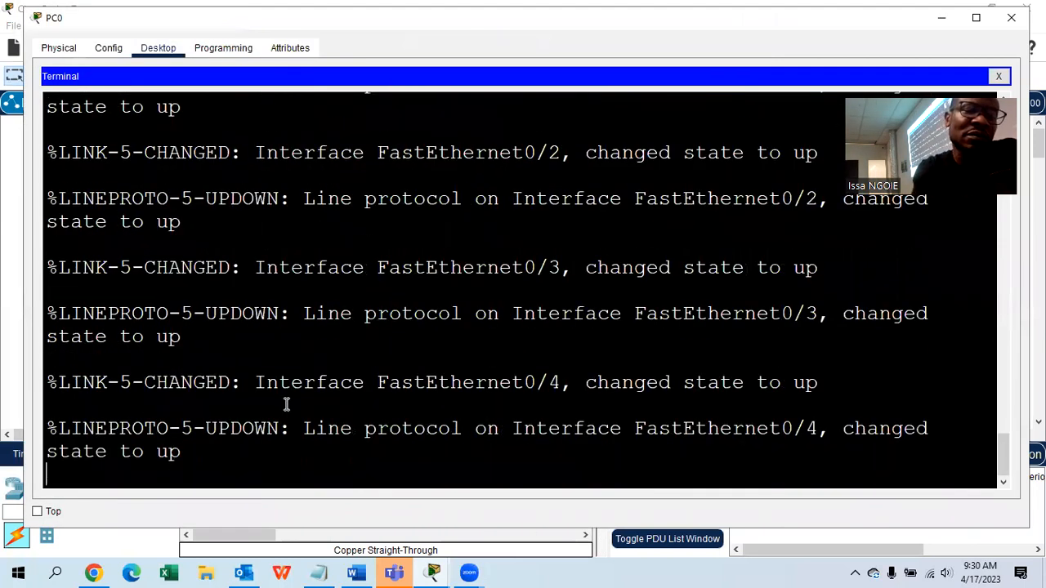
- Activate the switch's console session to reach the Switch> prompt
{"action": "key", "text": "Return"}
{"action": "key", "text": "Return"}
{"action": "key", "text": "Return"}
{"action": "key", "text": "Return"}
{"action": "key", "text": "Return"}
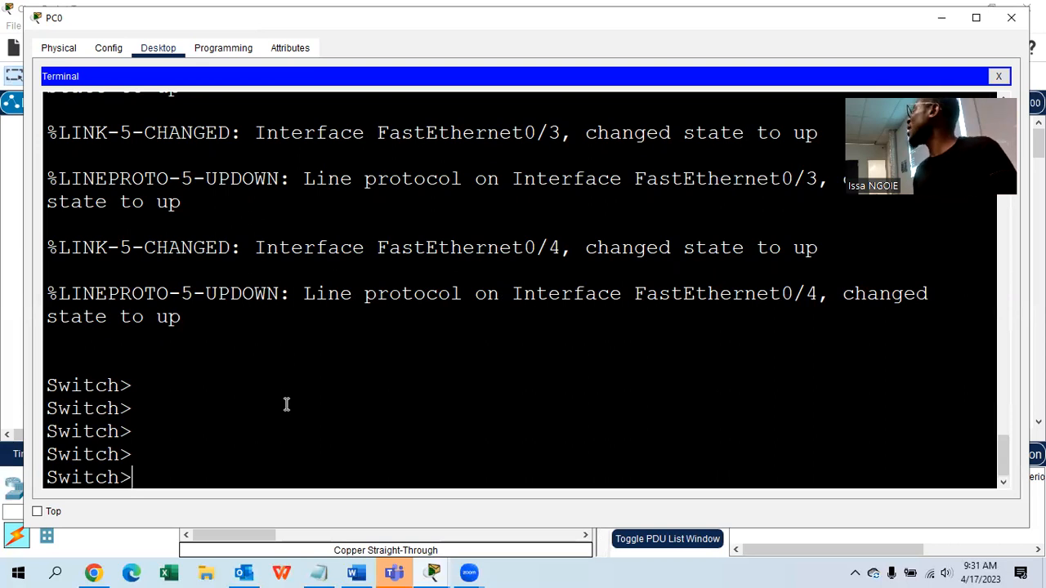
- Enter privileged EXEC mode with ENABLE, and enter the switch's global configuration mode with CONF T
{"action": "type", "text": "E"}
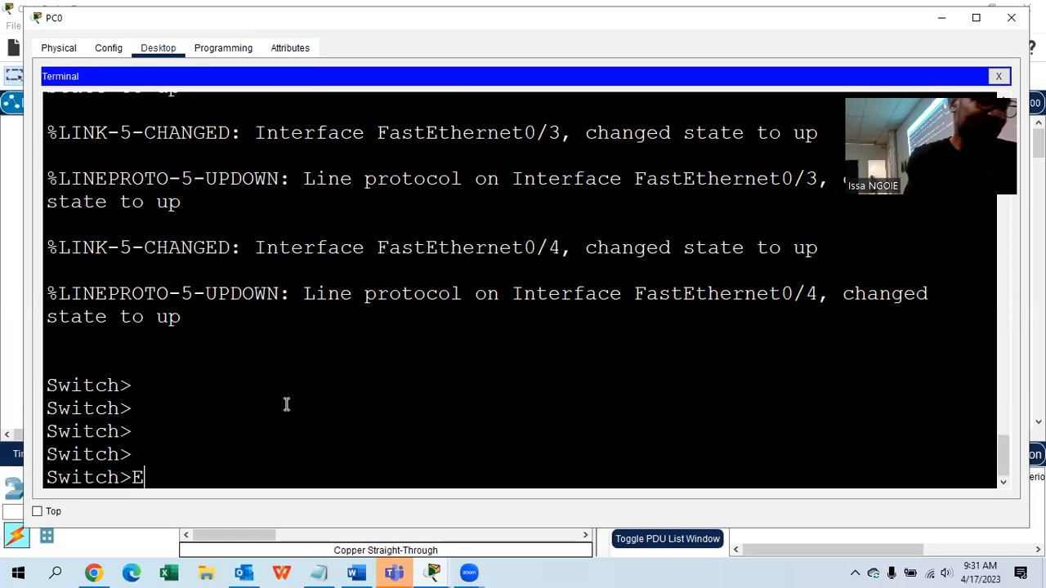
{"action": "type", "text": "NABLE"}
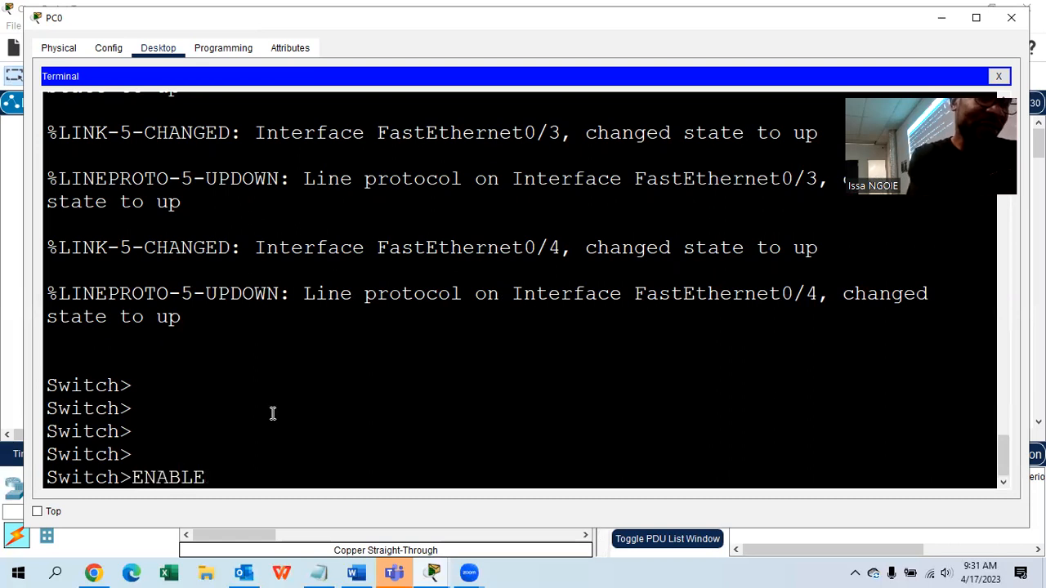
{"action": "key", "text": "Return"}
{"action": "type", "text": "CONF"}
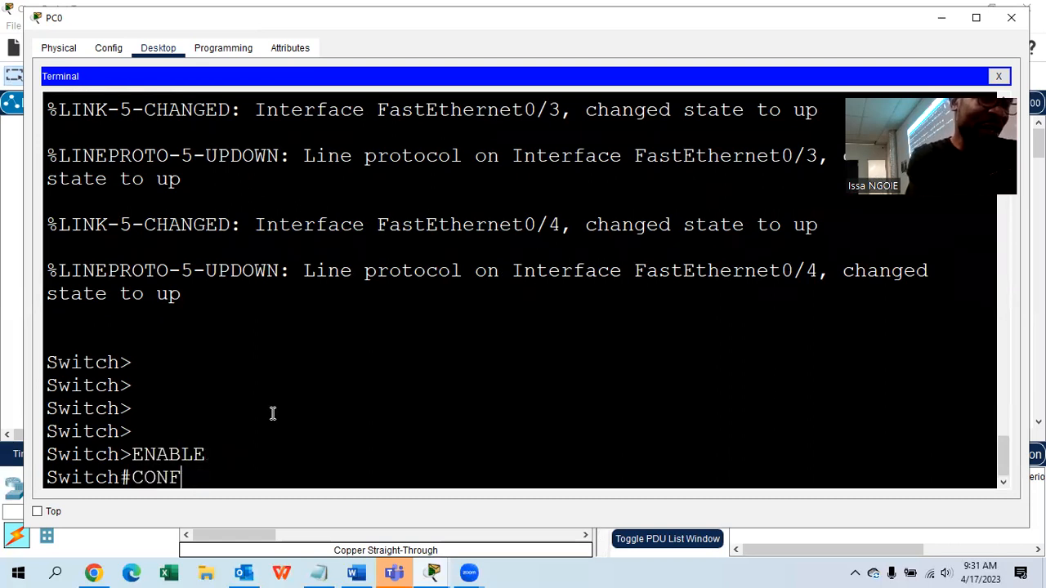
{"action": "type", "text": " T"}
{"action": "key", "text": "Return"}
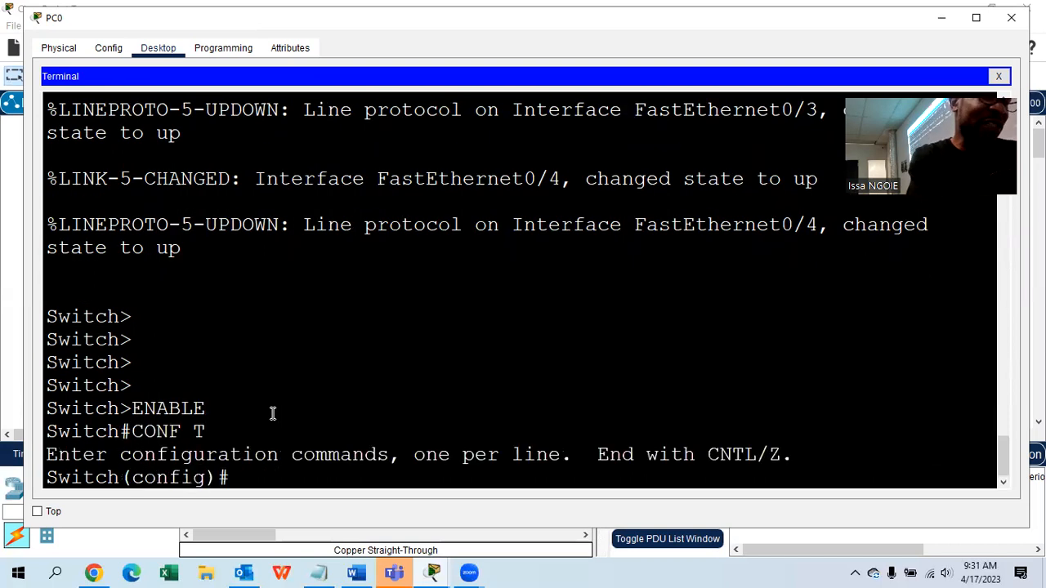
{"action": "scroll", "coordinate": [340, 287], "scroll_direction": "down", "scroll_amount": 1}
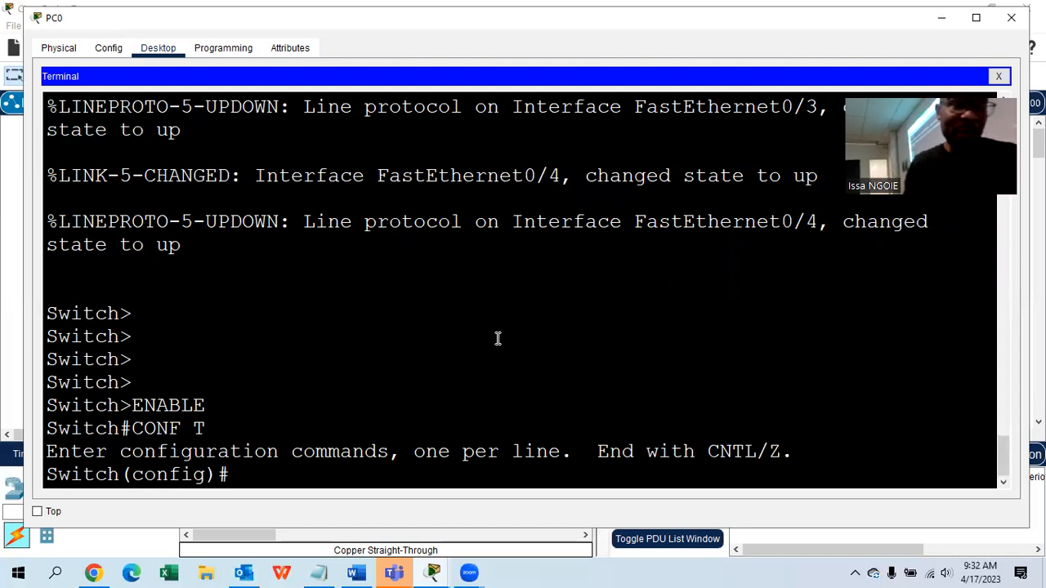
- Switch to the Word notes and change step 1 under VLAN CREATION to read "VLAN ID"
{"action": "left_click", "coordinate": [357, 572]}
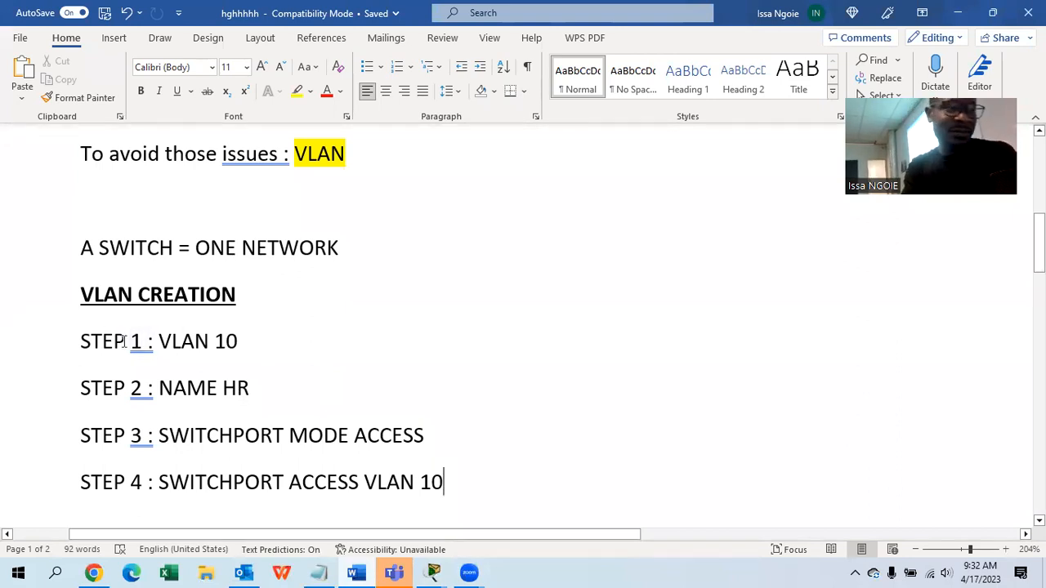
{"action": "left_click_drag", "start_coordinate": [238, 341], "coordinate": [214, 342]}
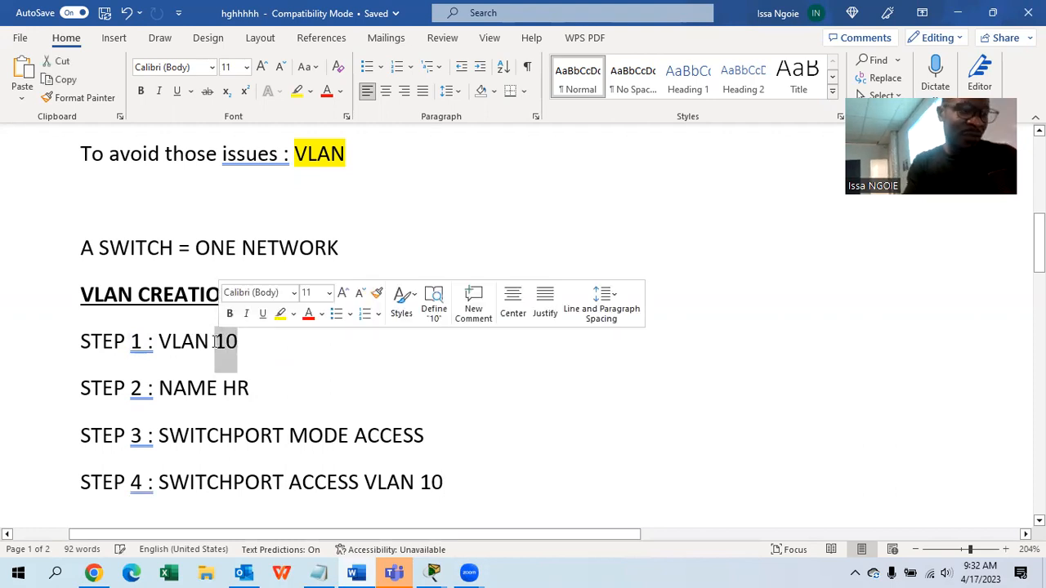
{"action": "type", "text": "ID"}
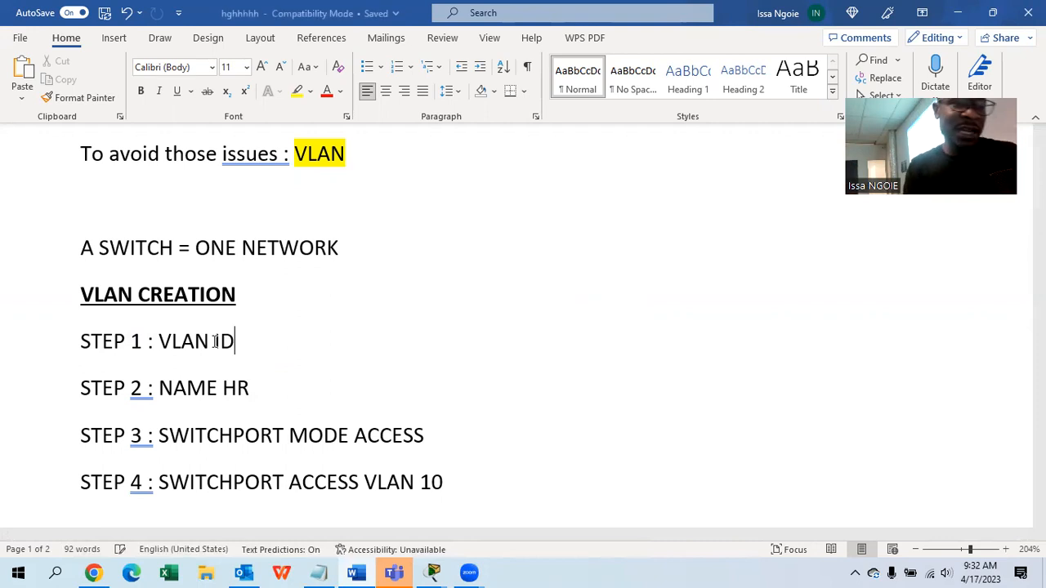
- Return to PC0's terminal and create VLAN 10 on the switch
{"action": "mouse_move", "coordinate": [433, 572]}
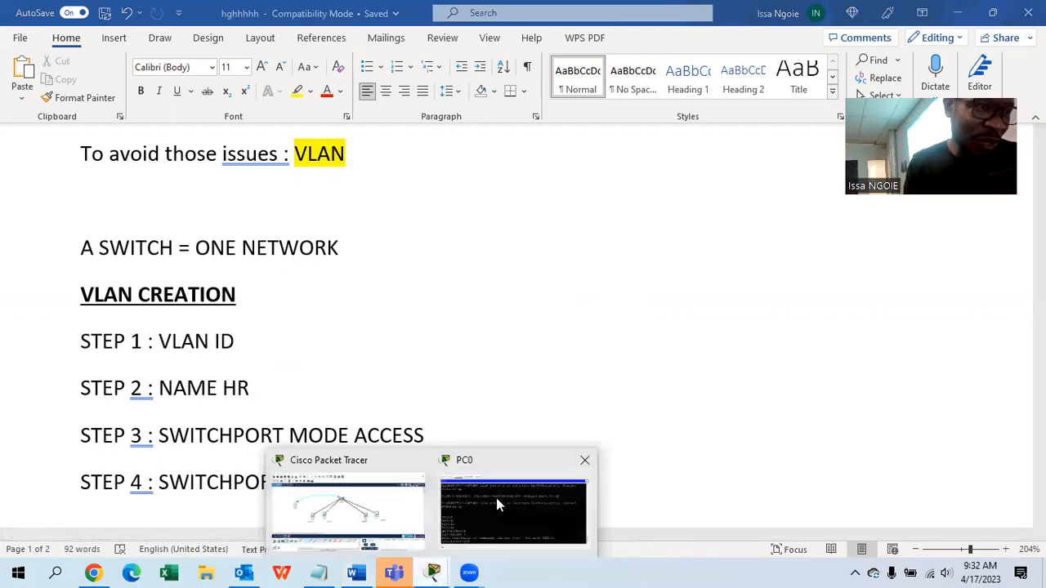
{"action": "left_click", "coordinate": [496, 497]}
{"action": "type", "text": "VLAN"}
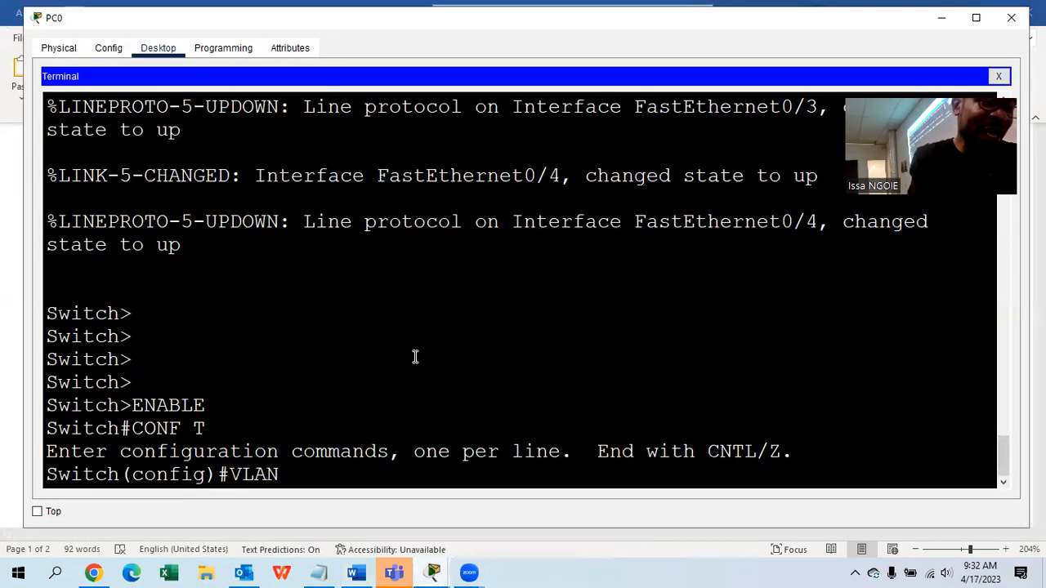
{"action": "type", "text": " 10"}
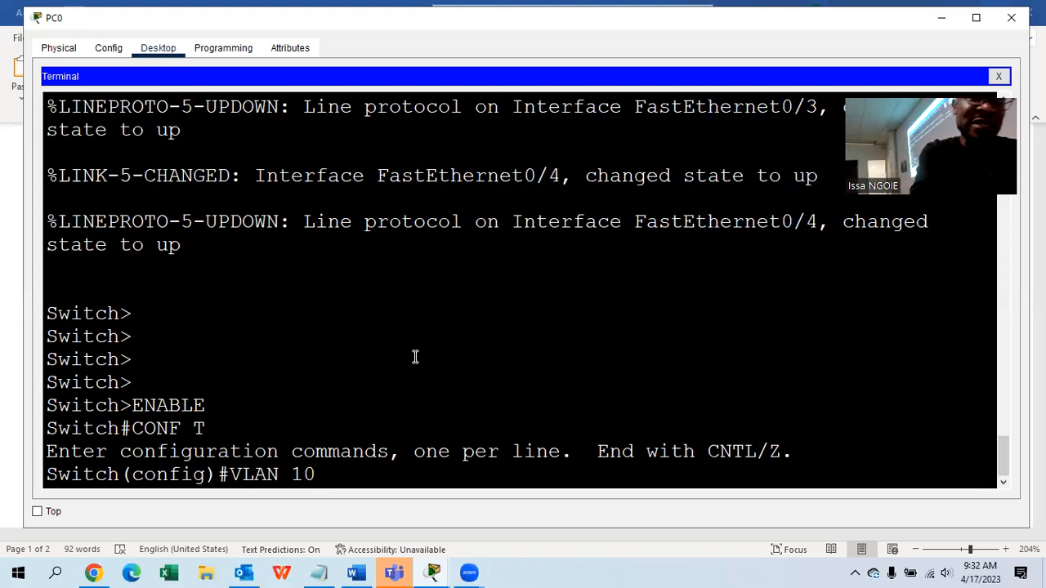
{"action": "key", "text": "Return"}
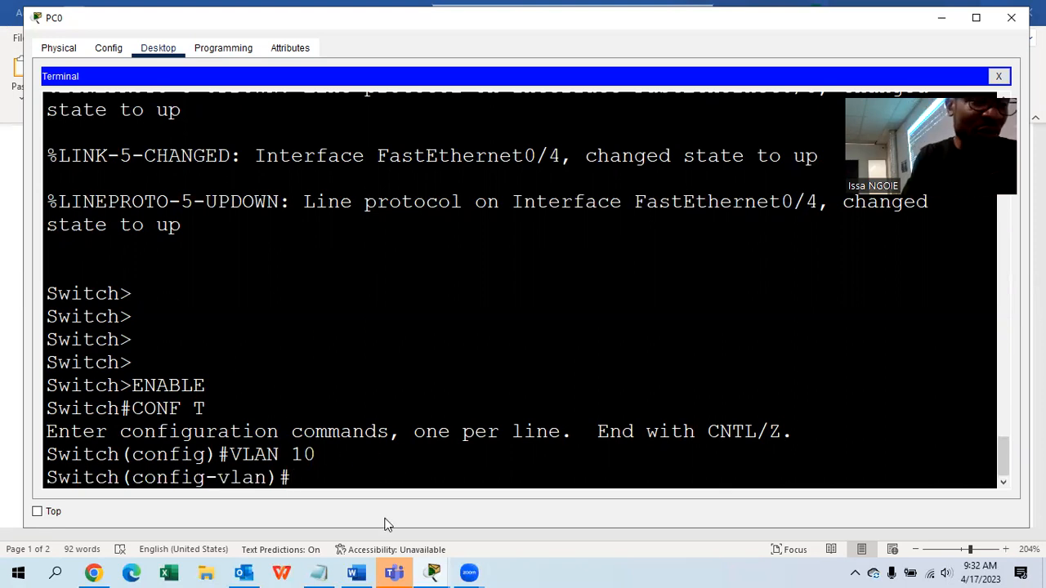
- Switch to the Word notes and reword step 2 under VLAN CREATION as "NAME YOUR VLAN"
{"action": "left_click", "coordinate": [356, 572]}
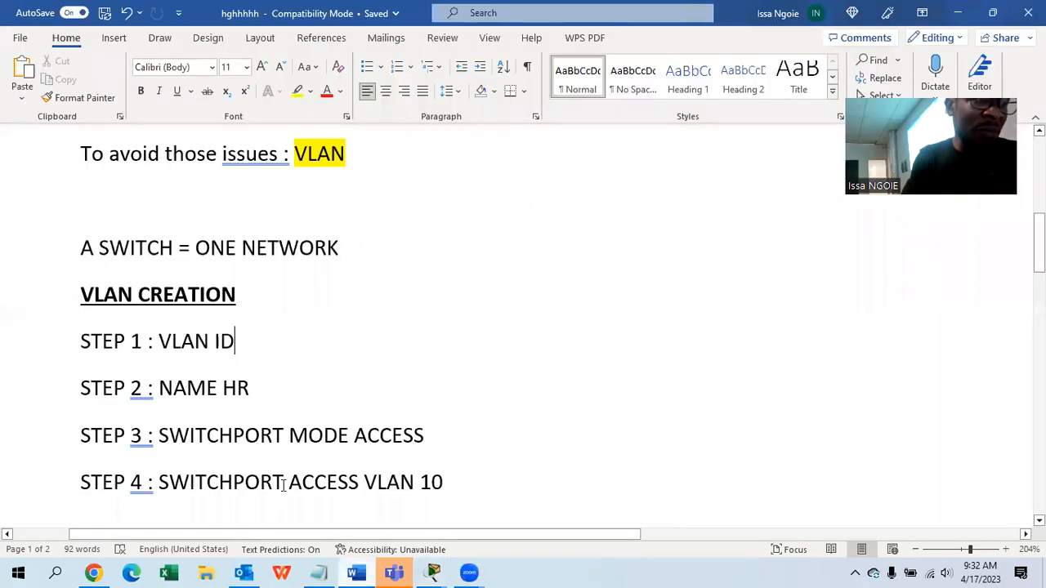
{"action": "left_click", "coordinate": [253, 389]}
{"action": "key", "text": "BackSpace"}
{"action": "key", "text": "BackSpace"}
{"action": "type", "text": "YOUR VLAN"}
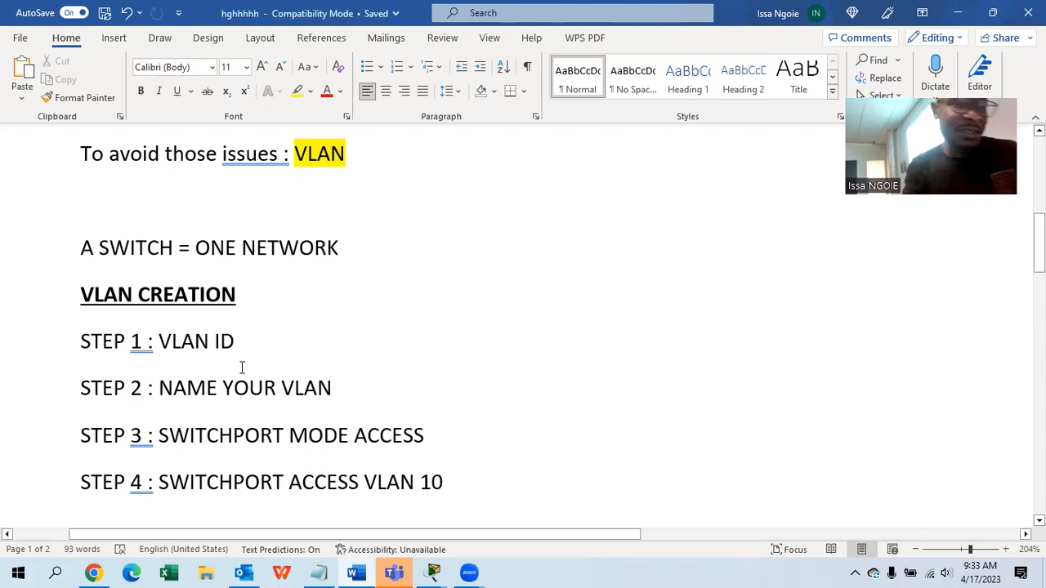
- Return to PC0's terminal, name VLAN 10 HR, and exit VLAN configuration mode
{"action": "mouse_move", "coordinate": [432, 572]}
{"action": "left_click", "coordinate": [490, 508]}
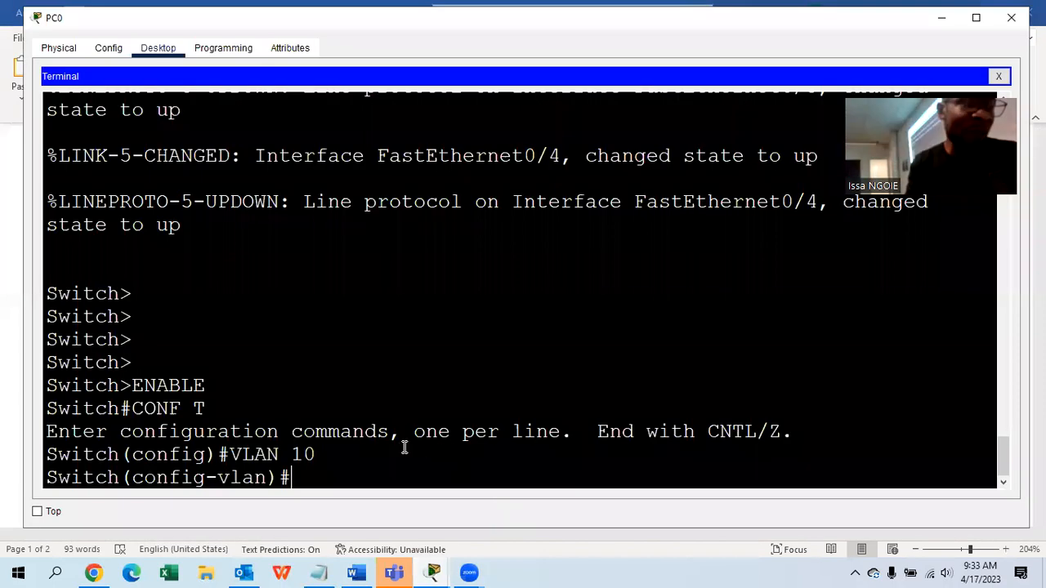
{"action": "type", "text": "NAM"}
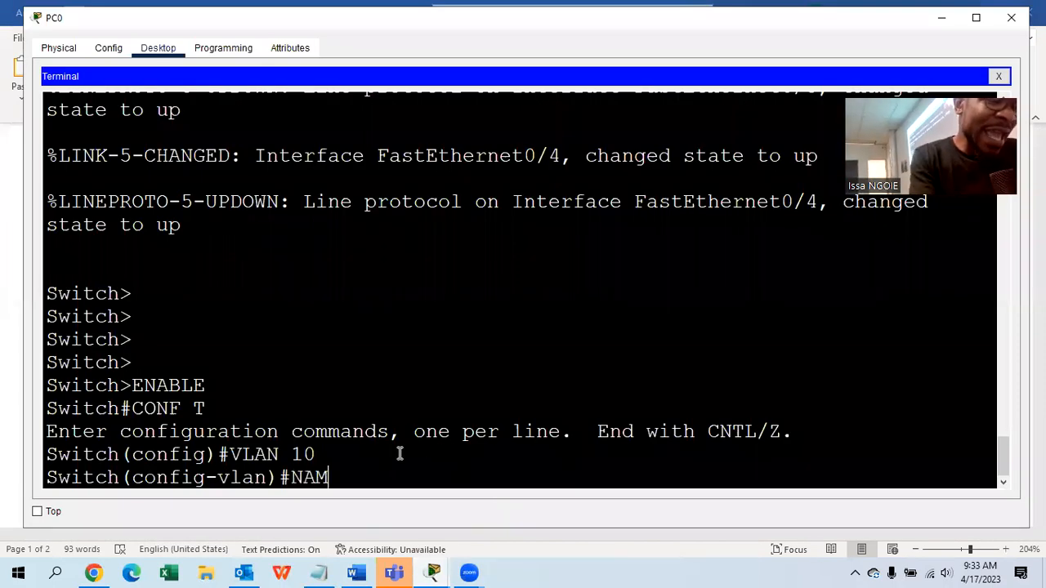
{"action": "type", "text": "E HR"}
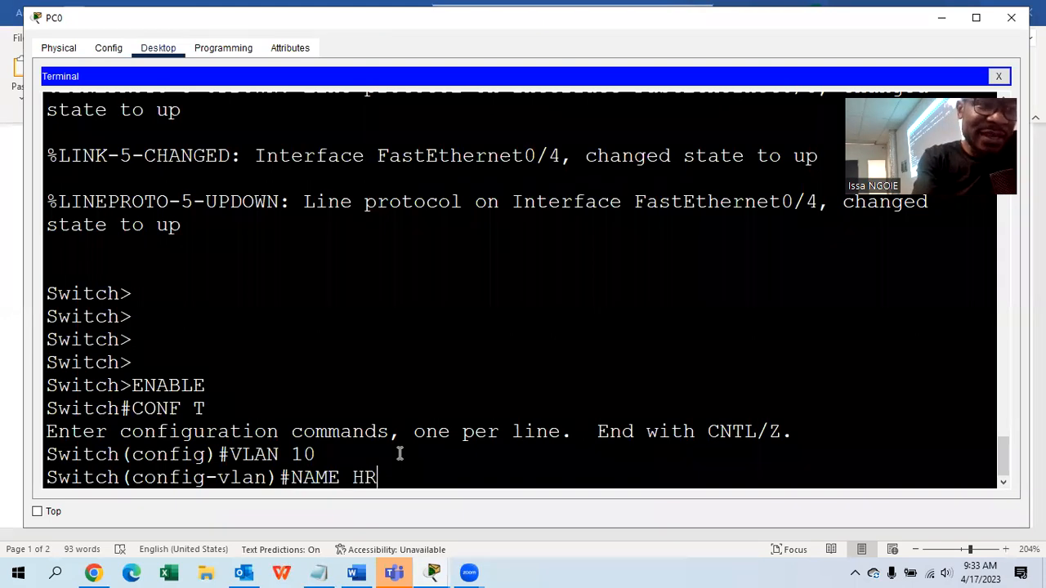
{"action": "key", "text": "Return"}
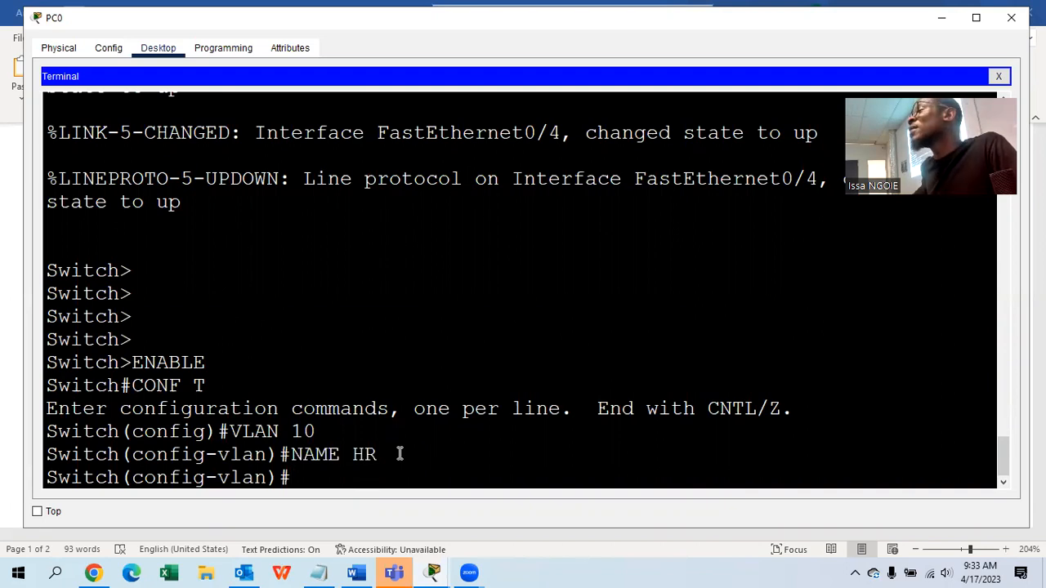
{"action": "type", "text": "EXIT"}
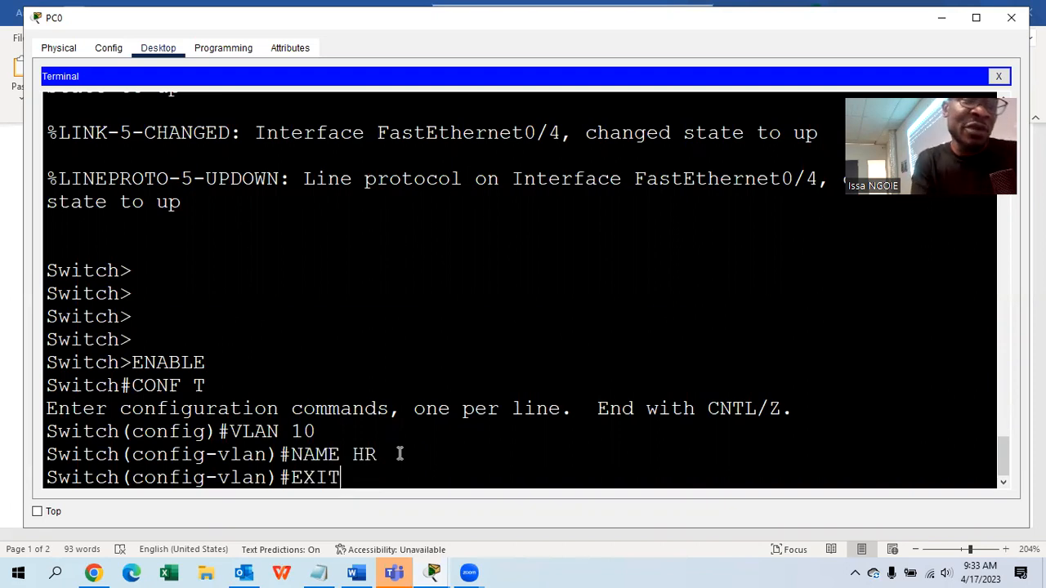
{"action": "key", "text": "Return"}
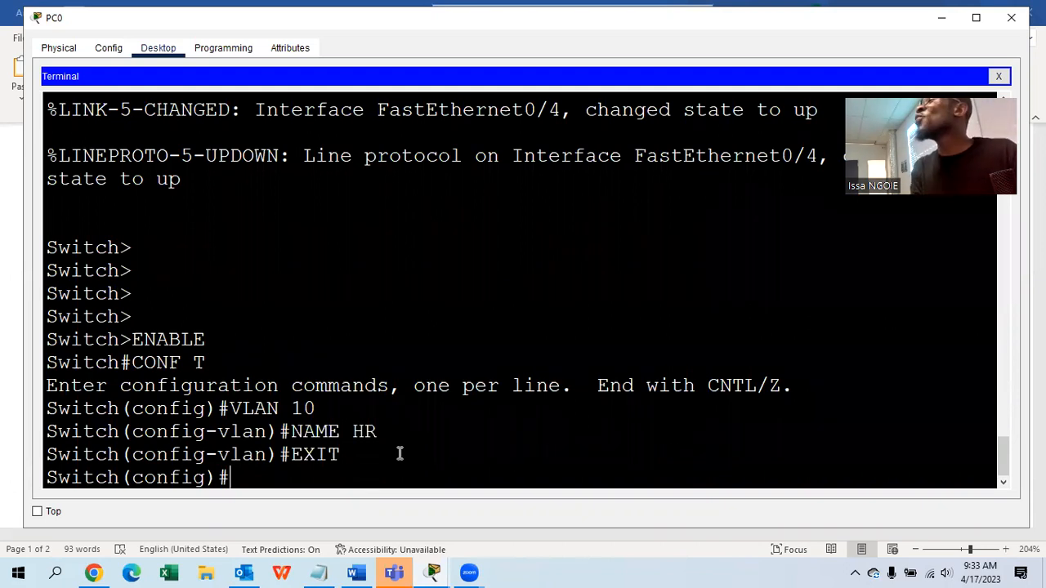
- Create VLAN 20 on the switch and name it MARKETING
{"action": "type", "text": "VLAN 20"}
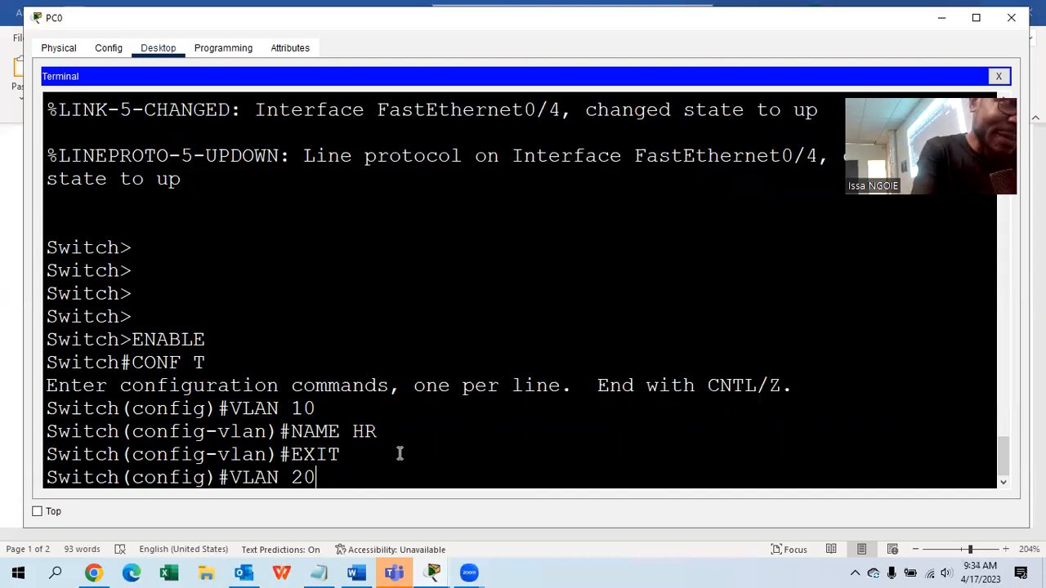
{"action": "key", "text": "Return"}
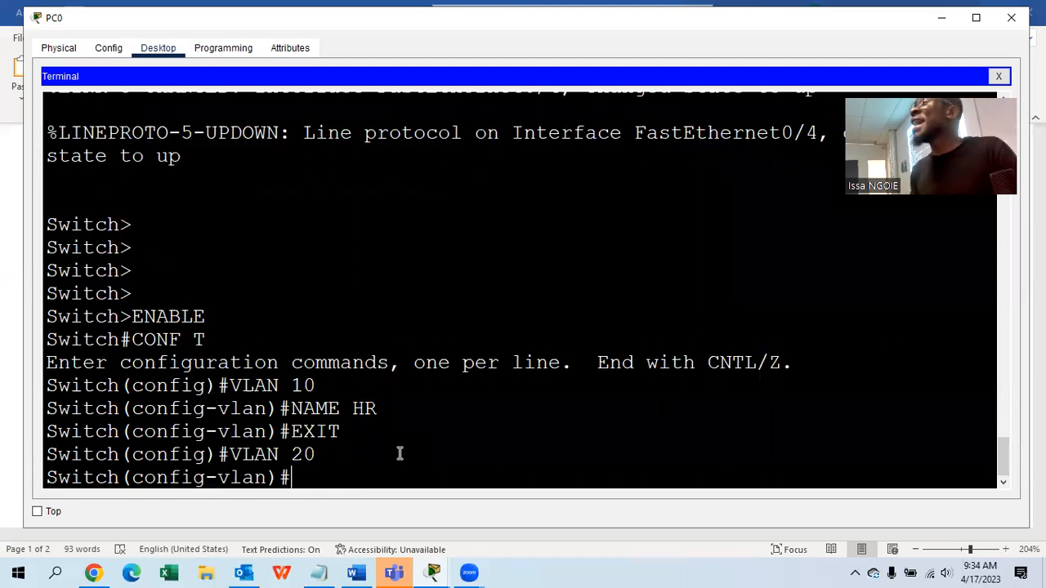
{"action": "type", "text": "NAME M"}
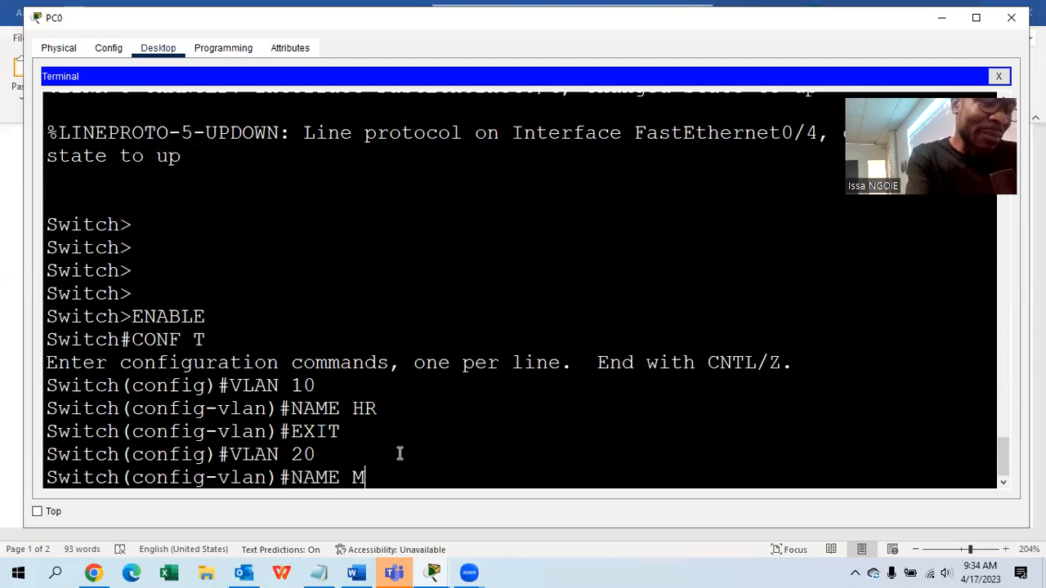
{"action": "type", "text": "ARKETING"}
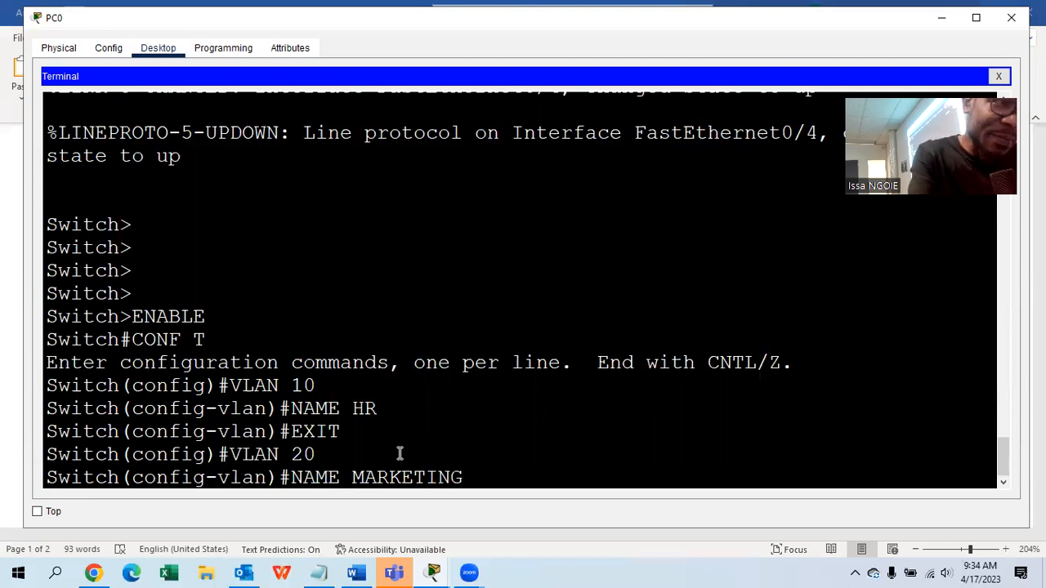
{"action": "key", "text": "Return"}
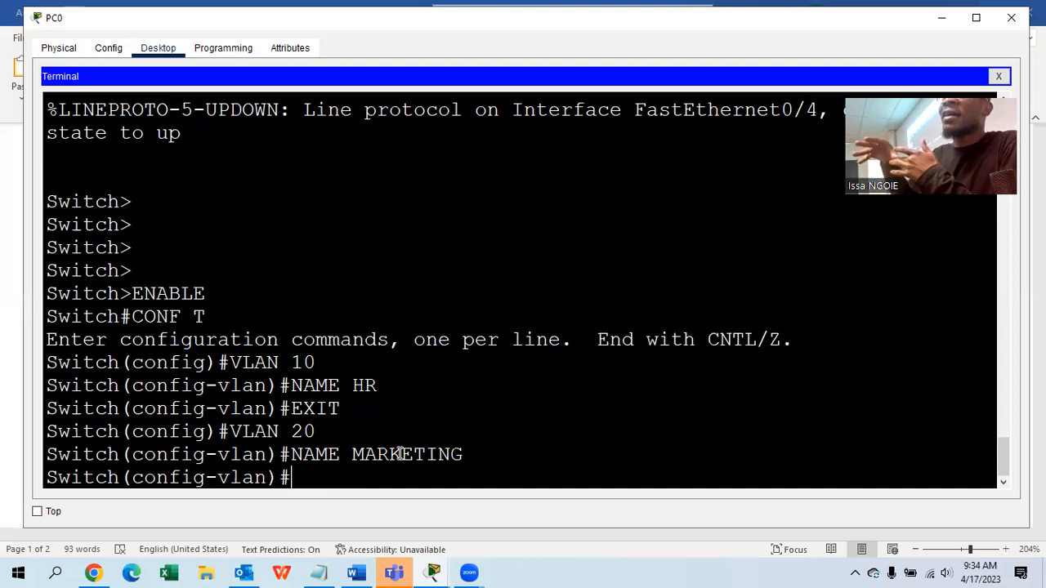
- Run DO SHOW VLAN and page through its output, widening the terminal window to examine the VLAN names and port assignments
{"action": "type", "text": "DO "}
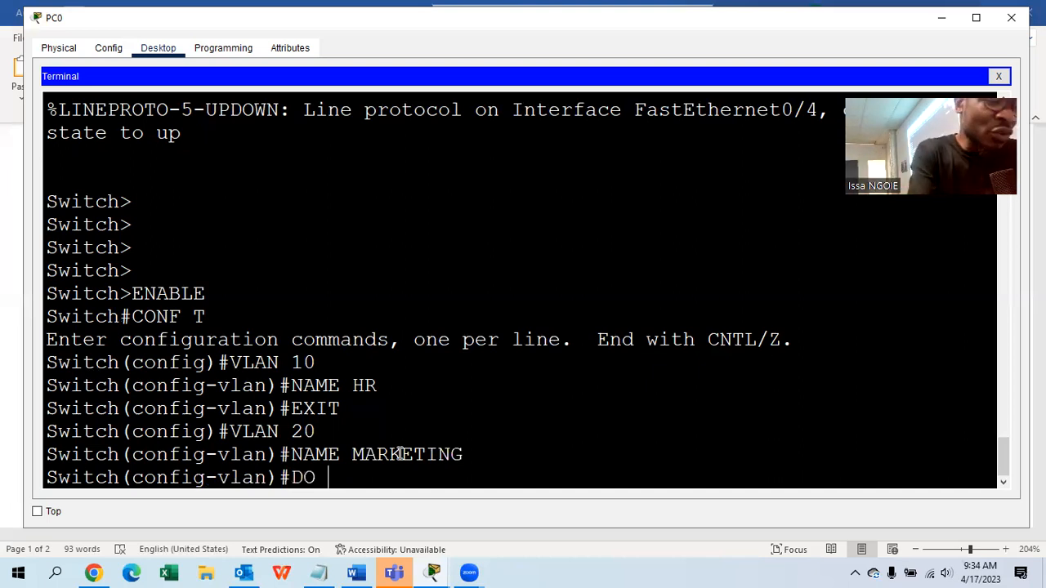
{"action": "type", "text": "SHOW VLAN"}
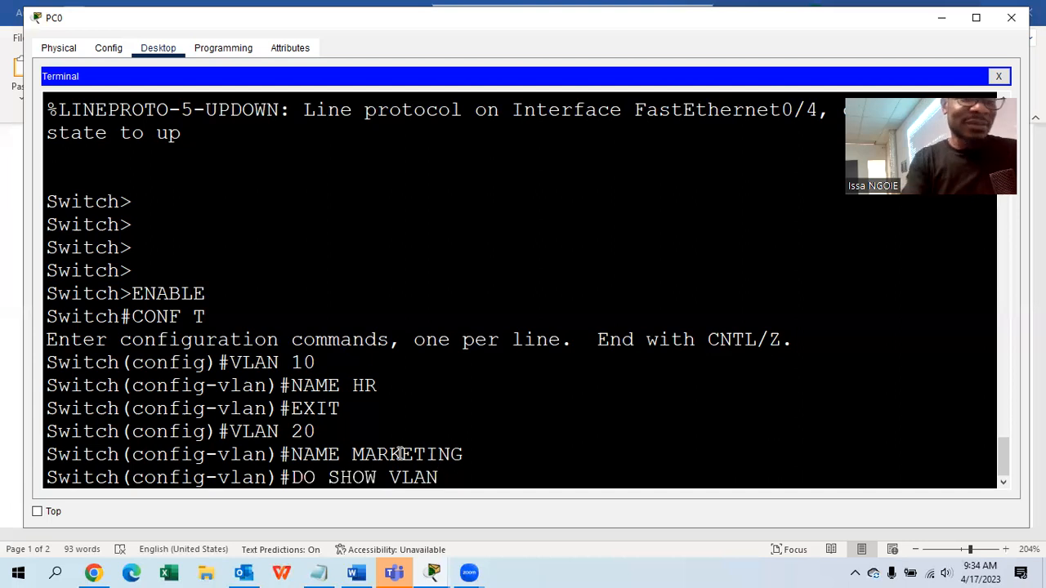
{"action": "key", "text": "Return"}
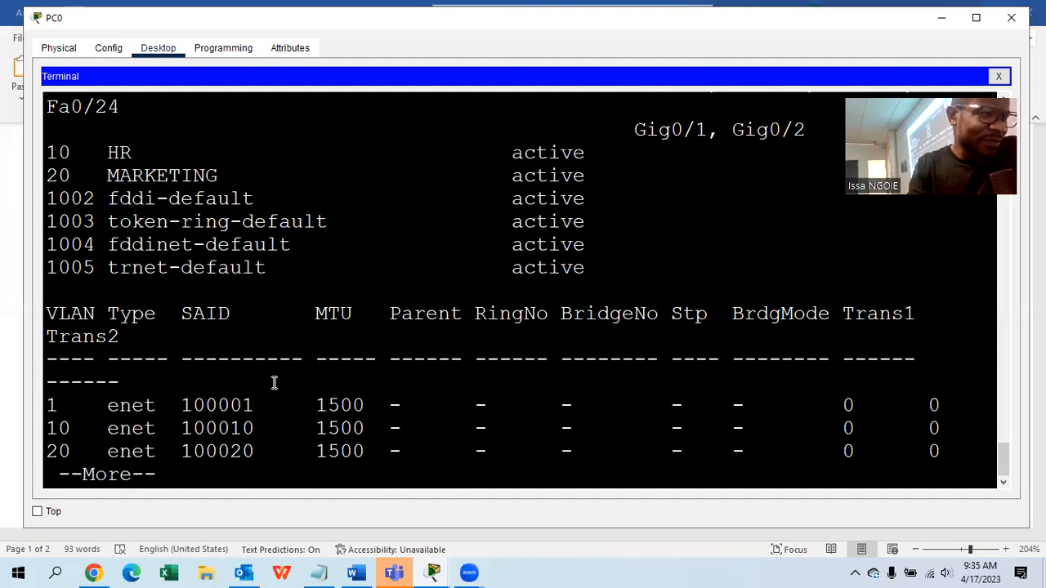
{"action": "key", "text": "Return"}
{"action": "key", "text": "Return"}
{"action": "key", "text": "Return"}
{"action": "key", "text": "Return"}
{"action": "key", "text": "Return"}
{"action": "key", "text": "Return"}
{"action": "key", "text": "Return"}
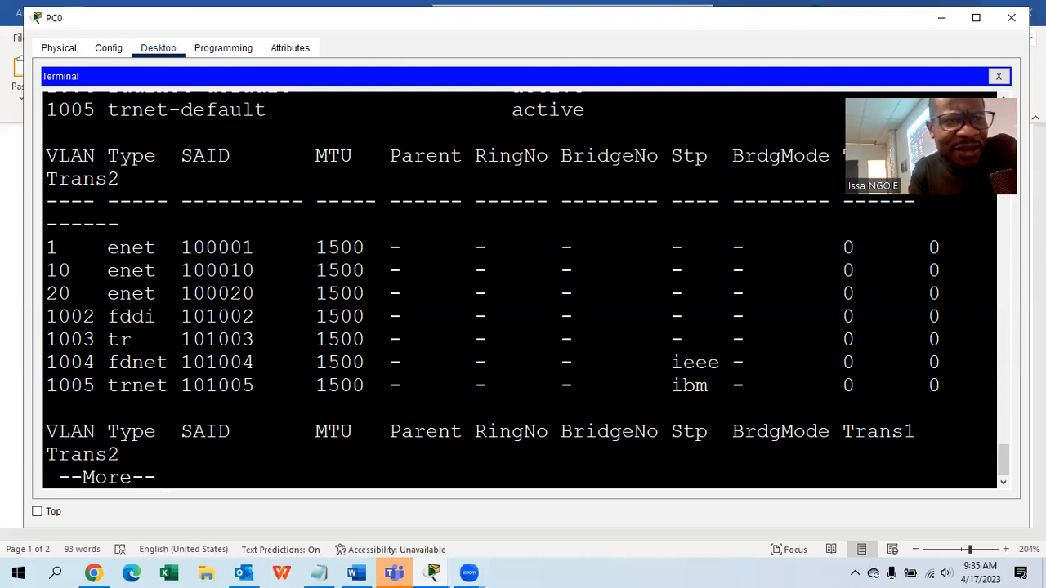
{"action": "left_click_drag", "start_coordinate": [1029, 283], "coordinate": [1044, 283]}
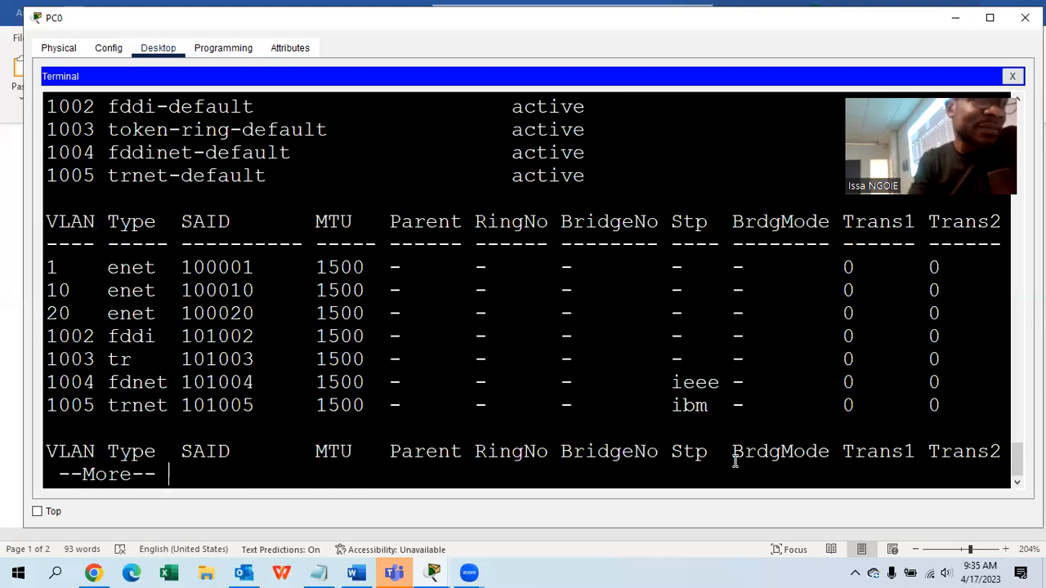
{"action": "scroll", "coordinate": [550, 349], "scroll_direction": "up", "scroll_amount": 5}
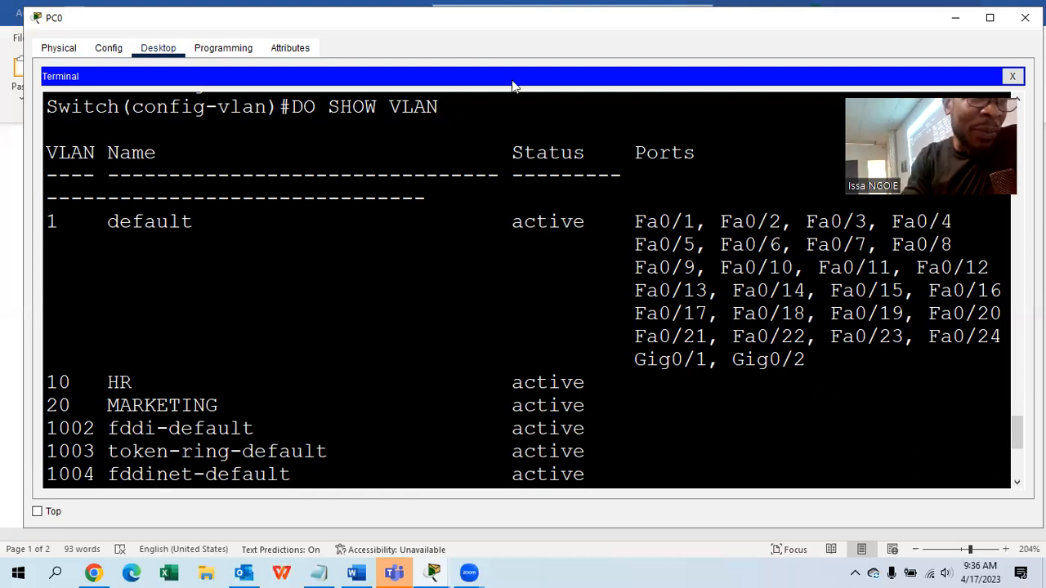
- Close PC0's window and switch back to the Packet Tracer topology
{"action": "left_click_drag", "start_coordinate": [740, 28], "coordinate": [635, 70]}
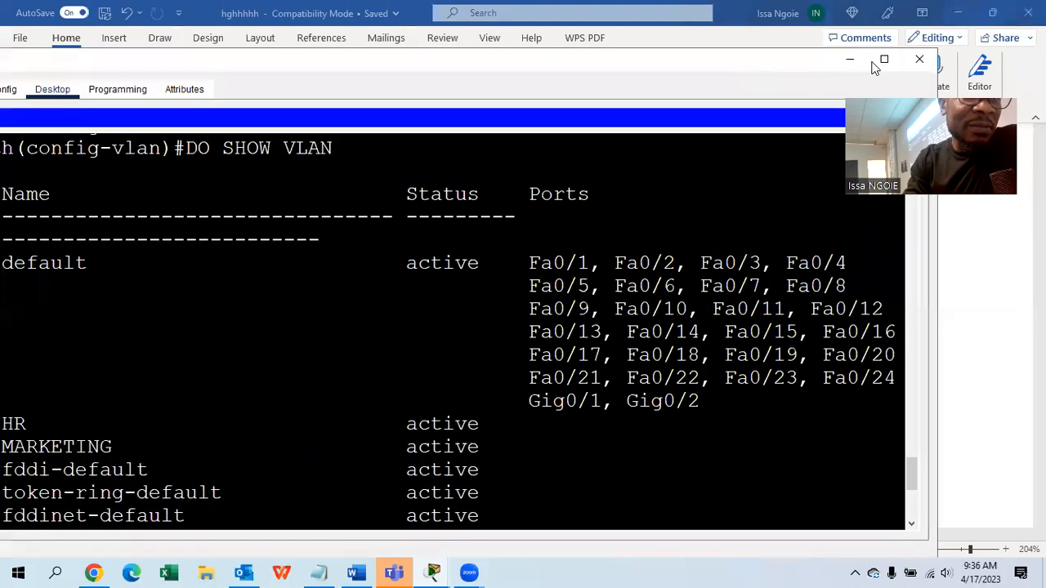
{"action": "left_click", "coordinate": [921, 61]}
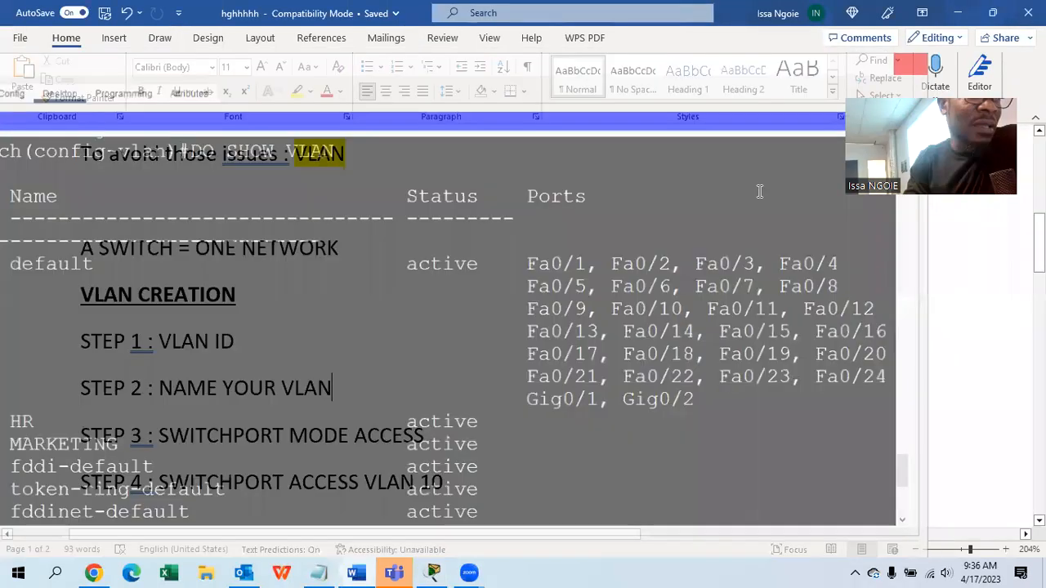
{"action": "left_click", "coordinate": [434, 572]}
- Move PC3 and PC2 closer to PC1, and place the nearest VLAN 20 note directly below PC3
{"action": "left_click_drag", "start_coordinate": [644, 334], "coordinate": [553, 349]}
{"action": "left_click_drag", "start_coordinate": [713, 301], "coordinate": [668, 317]}
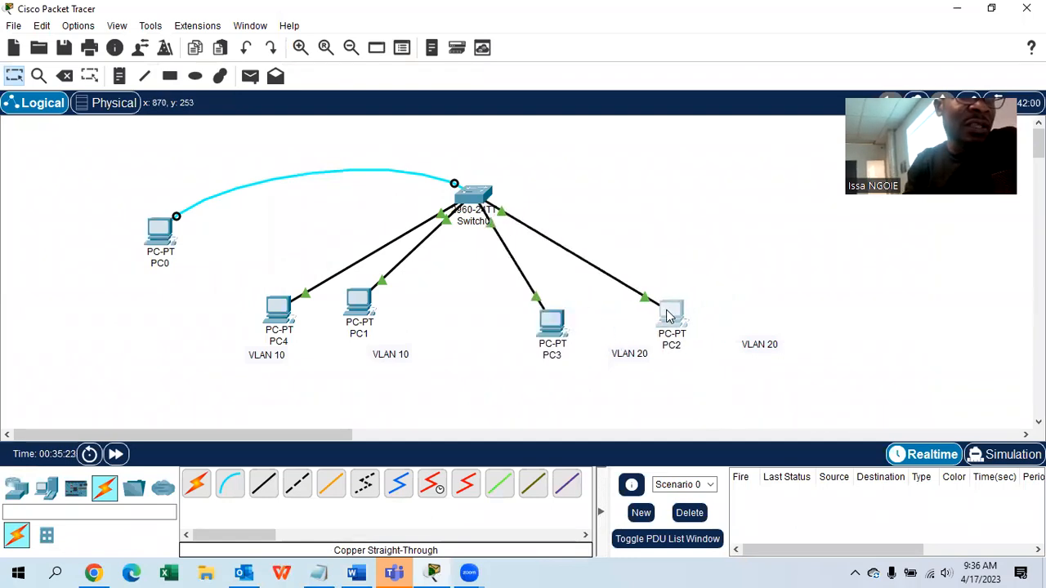
{"action": "left_click_drag", "start_coordinate": [622, 359], "coordinate": [537, 384]}
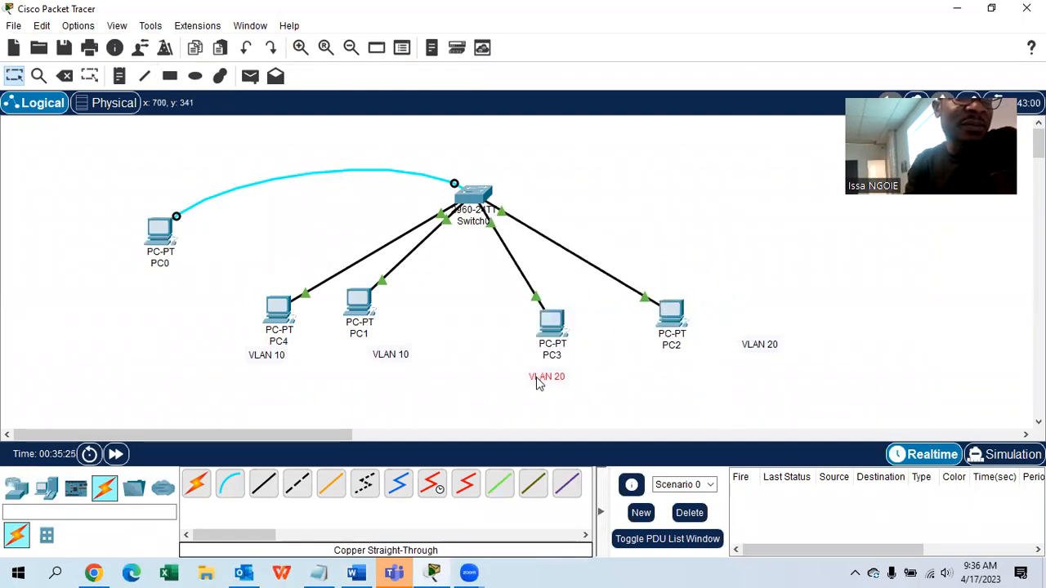
- Place the remaining VLAN 20 note below PC2 and shift PC2 slightly closer to PC3, just above the note
{"action": "left_click_drag", "start_coordinate": [774, 346], "coordinate": [668, 393]}
{"action": "left_click_drag", "start_coordinate": [666, 319], "coordinate": [653, 340]}
- Add a new PC and a new 2960 switch in the empty area to the right of Switch0
{"action": "left_click", "coordinate": [47, 488]}
{"action": "left_click_drag", "start_coordinate": [196, 483], "coordinate": [659, 157]}
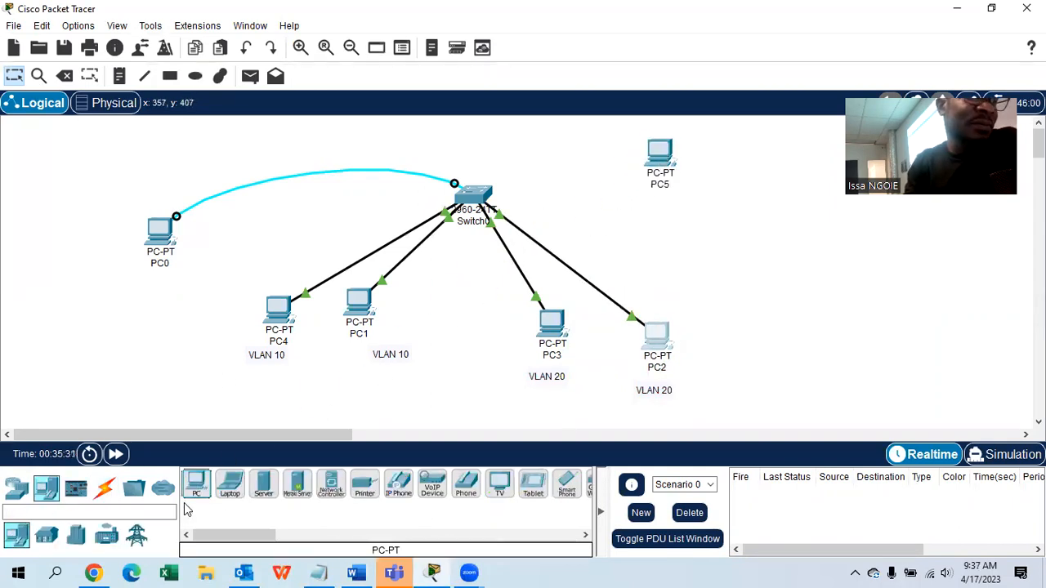
{"action": "left_click", "coordinate": [16, 488]}
{"action": "left_click", "coordinate": [46, 536]}
{"action": "left_click_drag", "start_coordinate": [197, 484], "coordinate": [745, 242]}
- Connect PC5's RS 232 port to Switch1's Console port with a console cable
{"action": "left_click", "coordinate": [104, 488]}
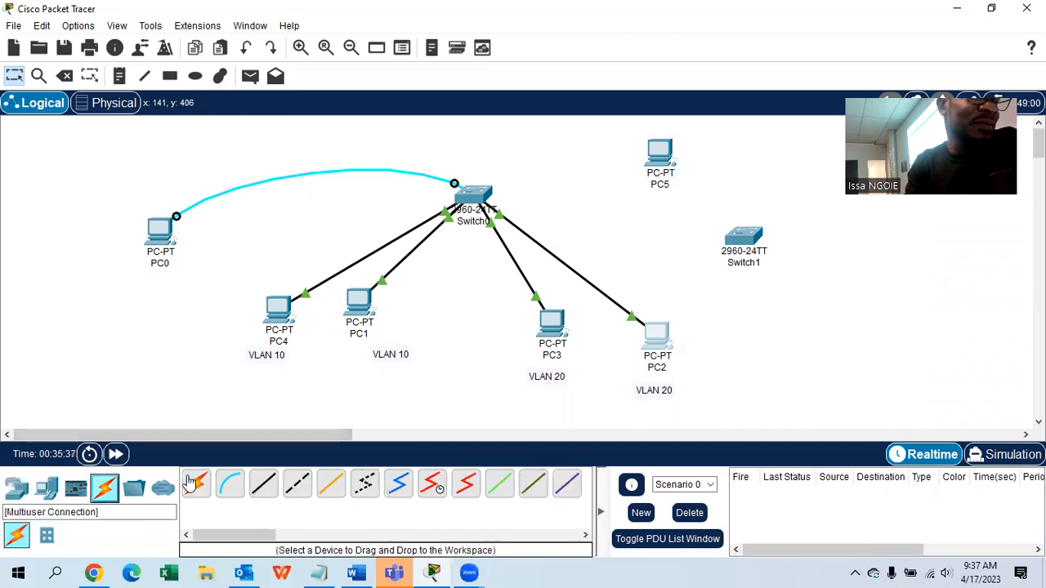
{"action": "left_click", "coordinate": [231, 484]}
{"action": "left_click", "coordinate": [690, 153]}
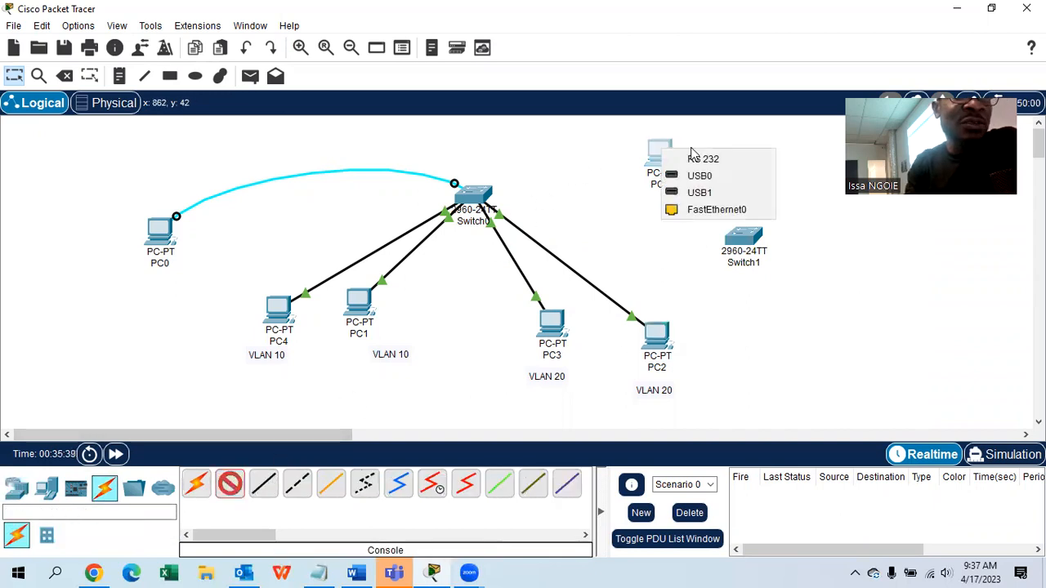
{"action": "left_click", "coordinate": [694, 158]}
{"action": "left_click", "coordinate": [746, 237]}
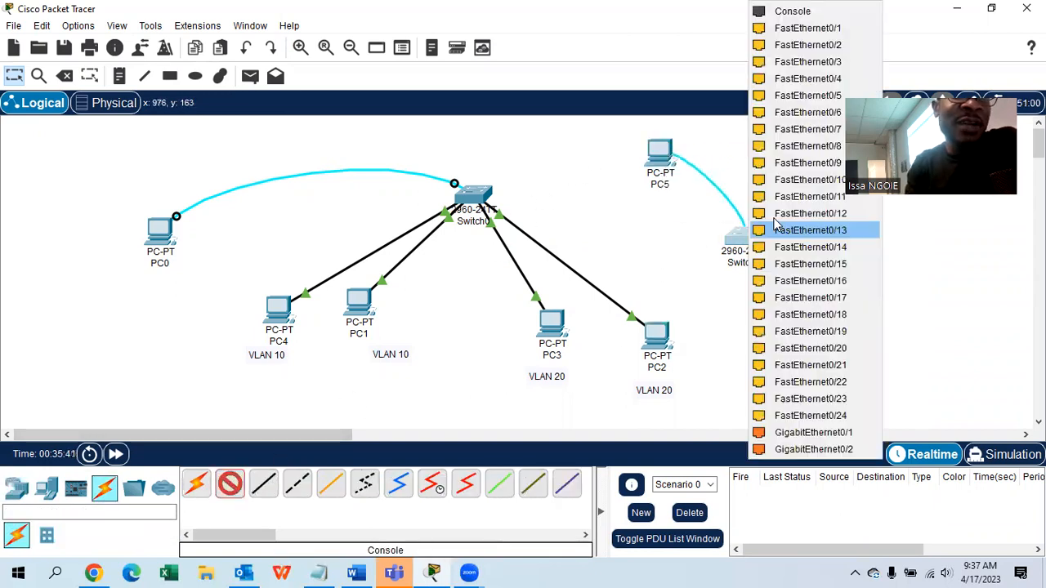
{"action": "left_click", "coordinate": [780, 10]}
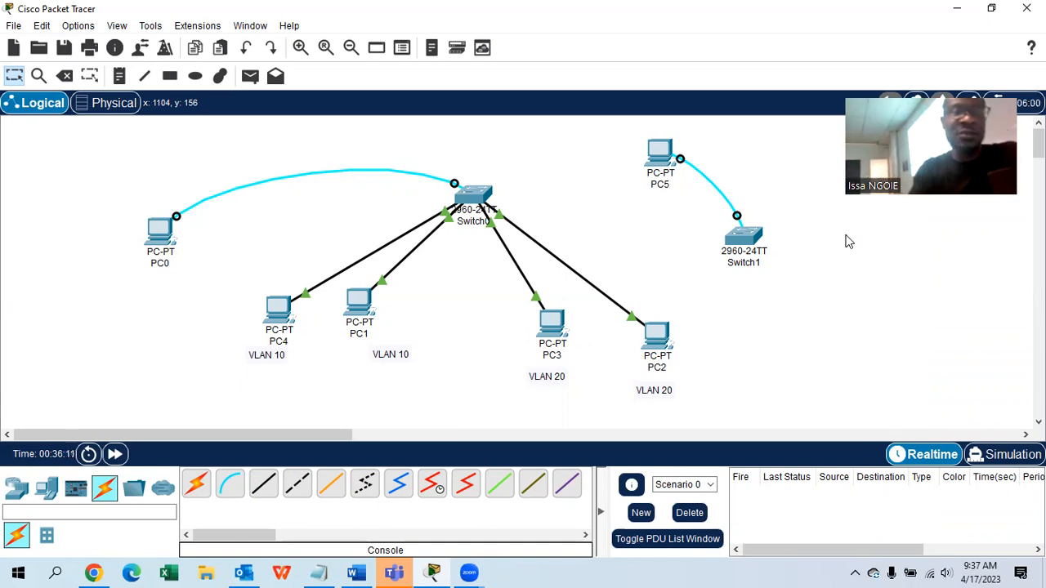
- Open a terminal session on PC5 with the default settings and widen its window
{"action": "left_click", "coordinate": [665, 154]}
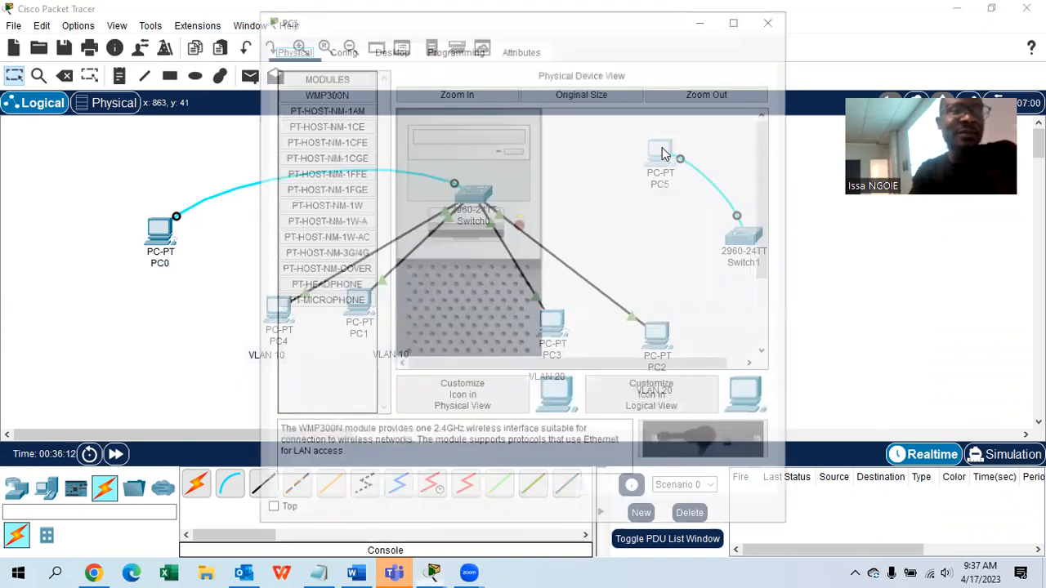
{"action": "left_click", "coordinate": [385, 48]}
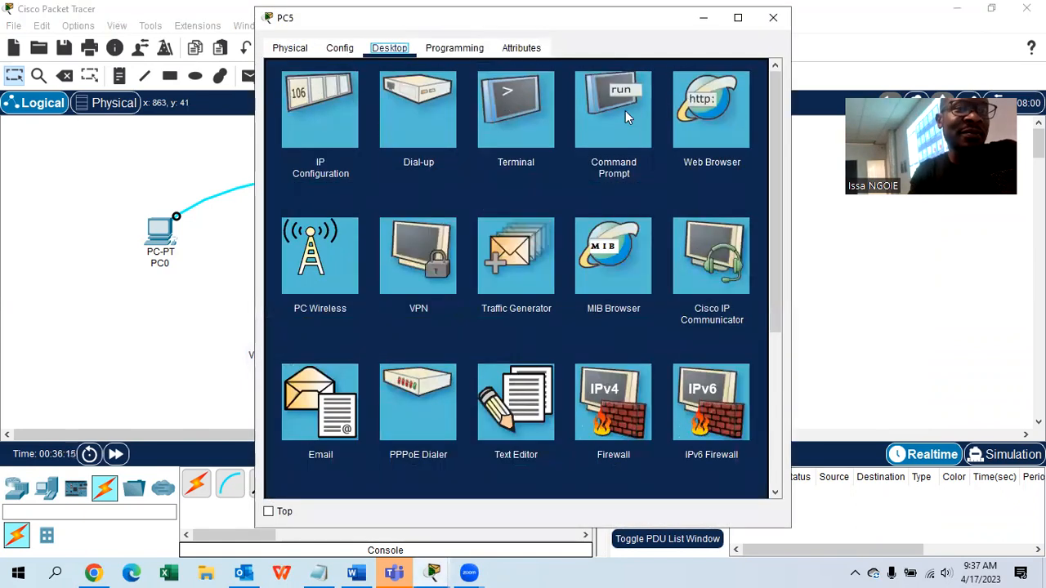
{"action": "left_click", "coordinate": [516, 114]}
{"action": "left_click", "coordinate": [735, 225]}
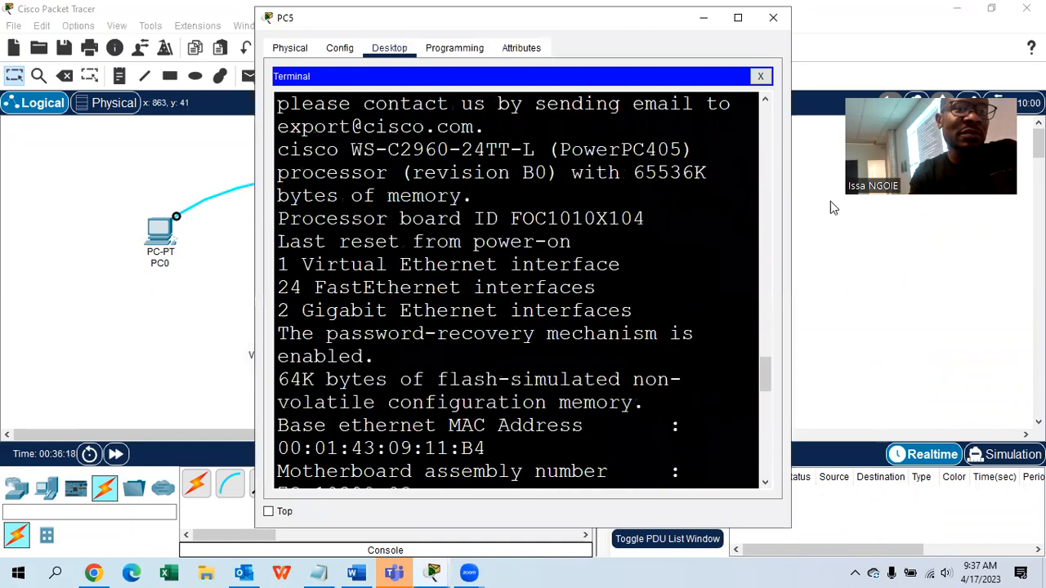
{"action": "left_click_drag", "start_coordinate": [791, 205], "coordinate": [1026, 205]}
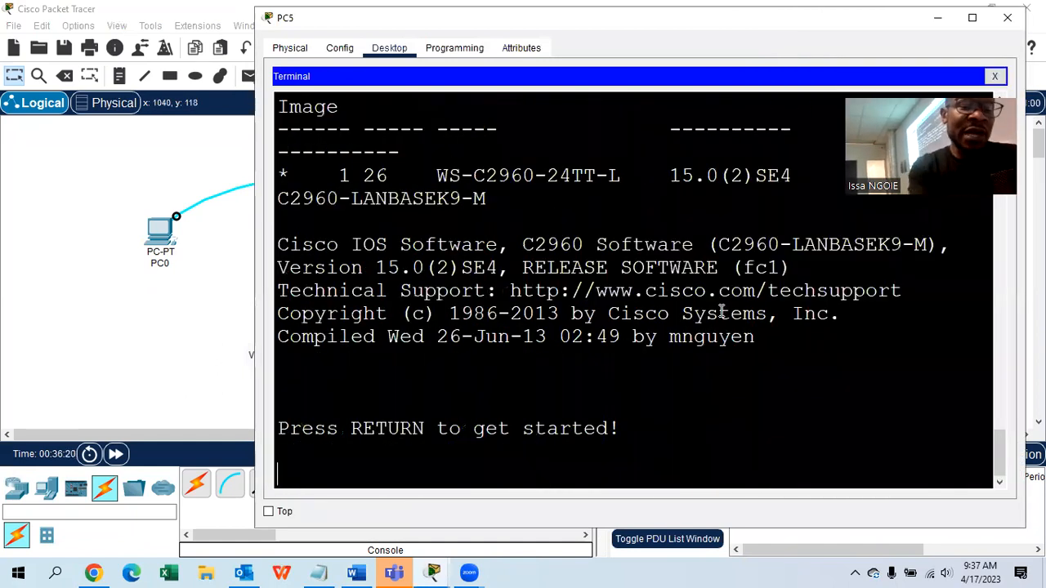
- Start the Switch1 console session and enter global configuration mode with ENABLE and CONF T
{"action": "key", "text": "Return"}
{"action": "key", "text": "Return"}
{"action": "key", "text": "Return"}
{"action": "type", "text": "ENABLE"}
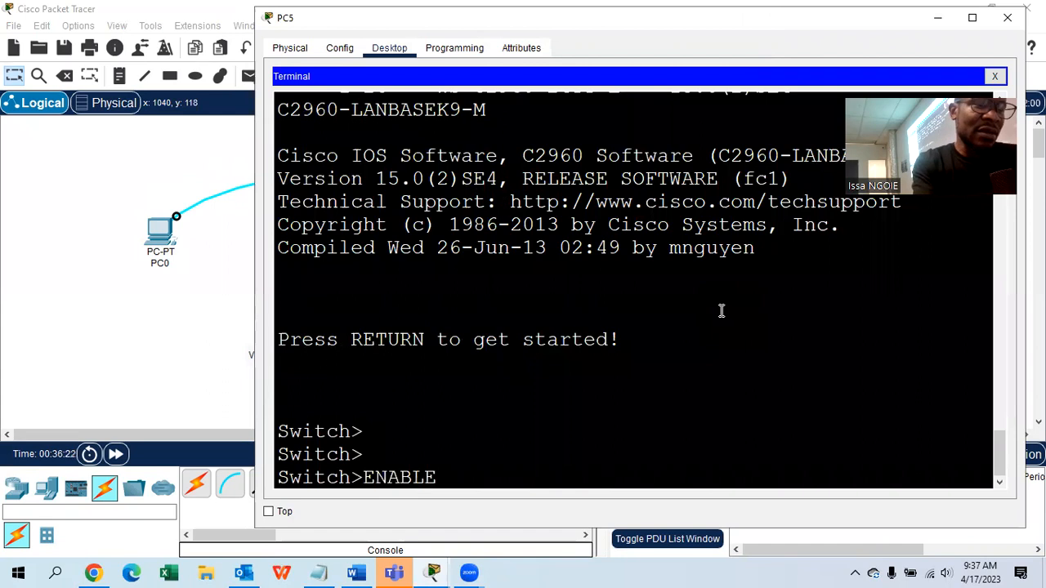
{"action": "key", "text": "Return"}
{"action": "type", "text": "NF T"}
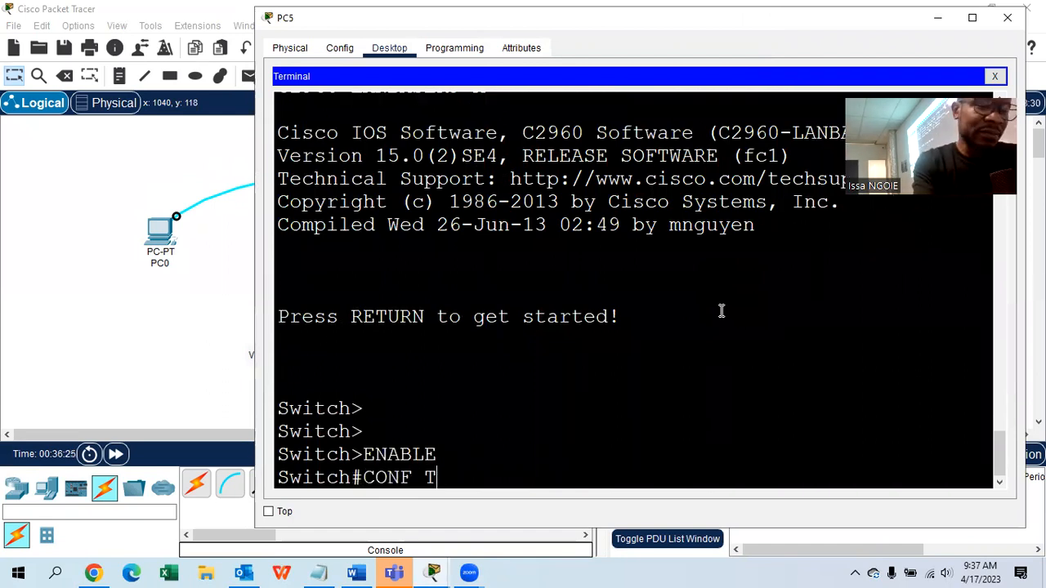
{"action": "key", "text": "Return"}
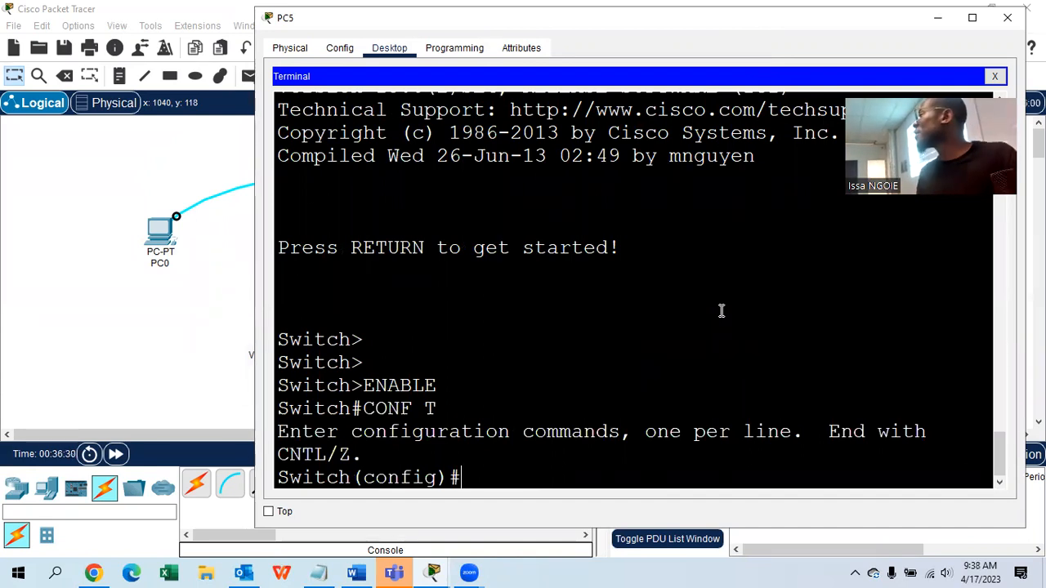
- Create VLAN 50 on Switch1, name it IT, and exit VLAN configuration mode
{"action": "type", "text": "V"}
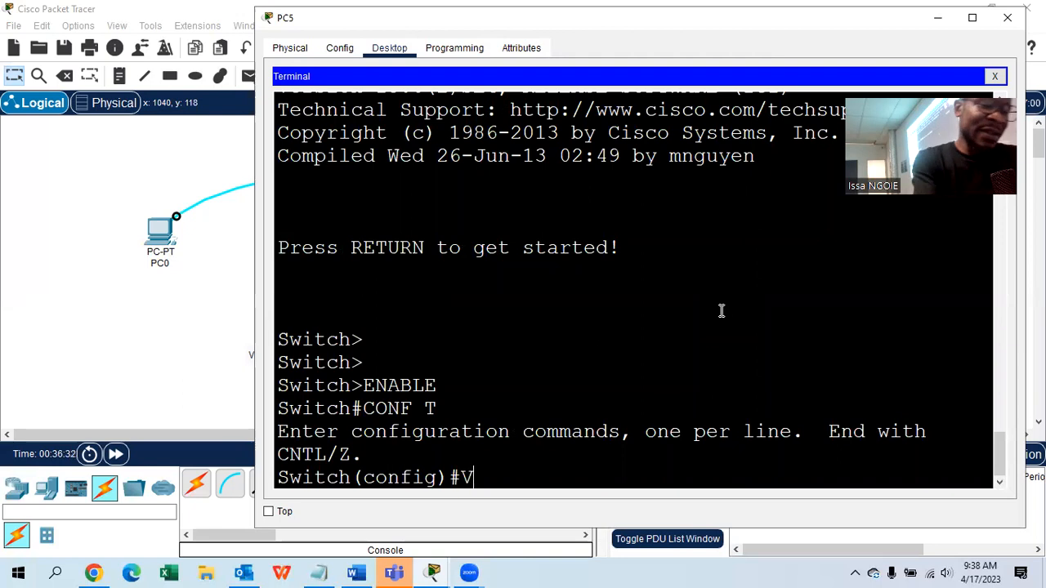
{"action": "type", "text": "LAN 50"}
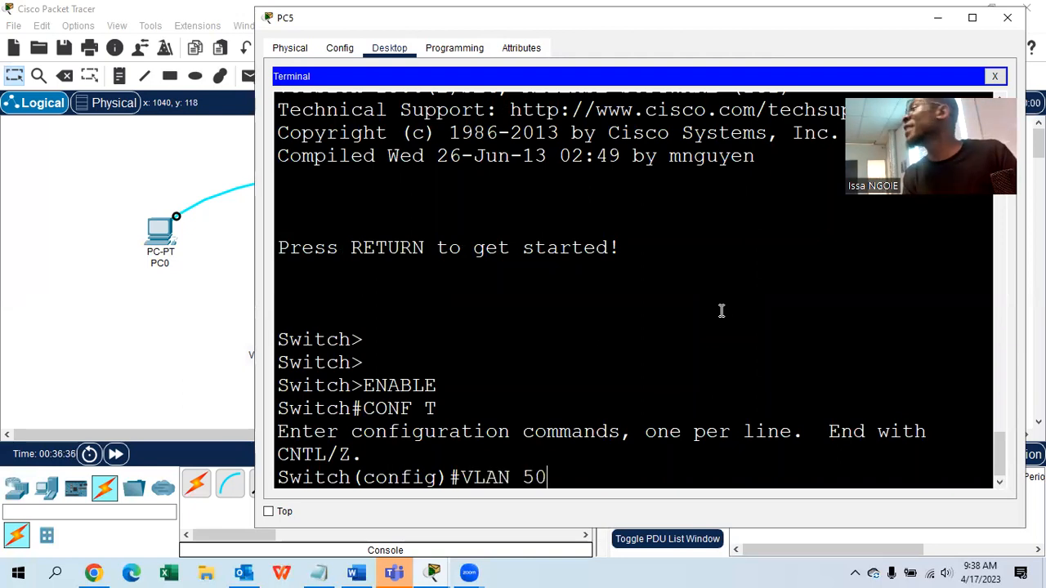
{"action": "key", "text": "Return"}
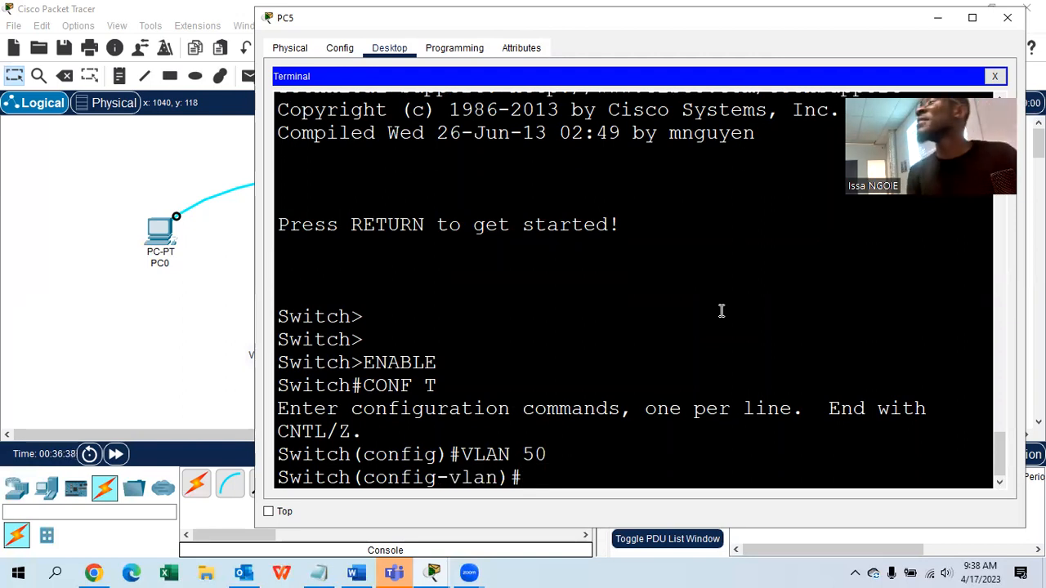
{"action": "type", "text": "NAME IT"}
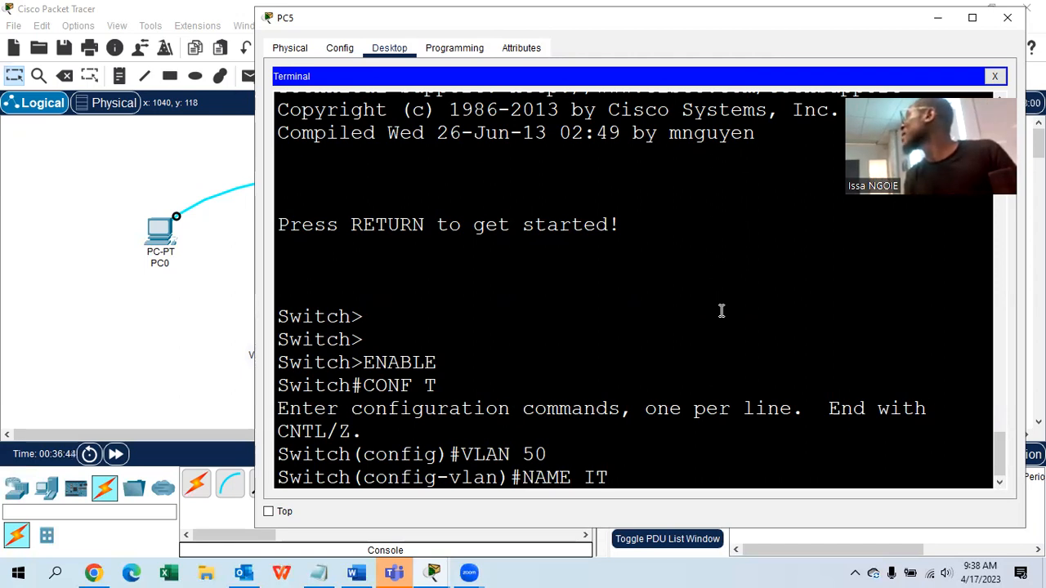
{"action": "key", "text": "Return"}
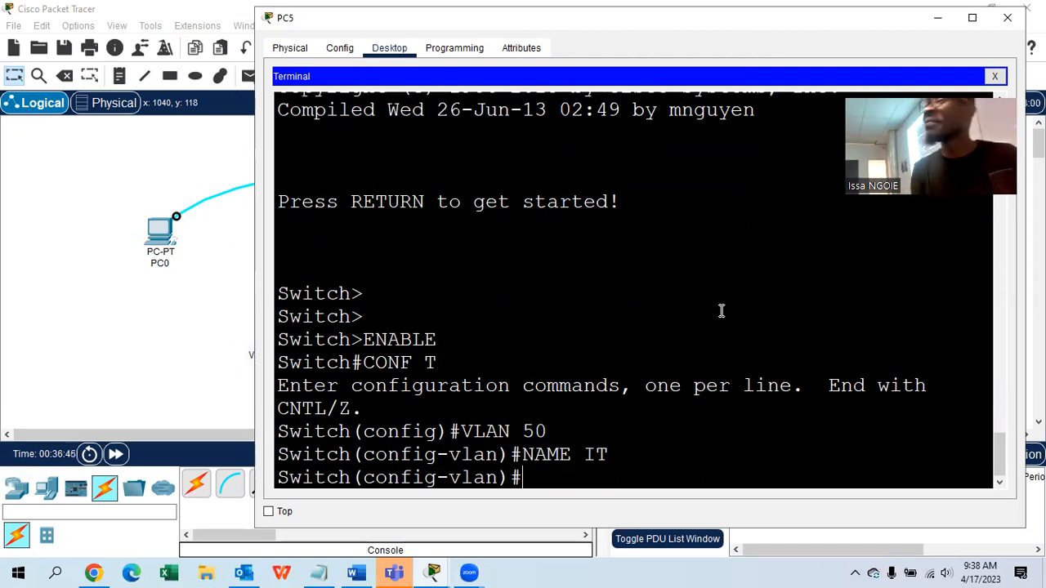
{"action": "type", "text": "EXI"}
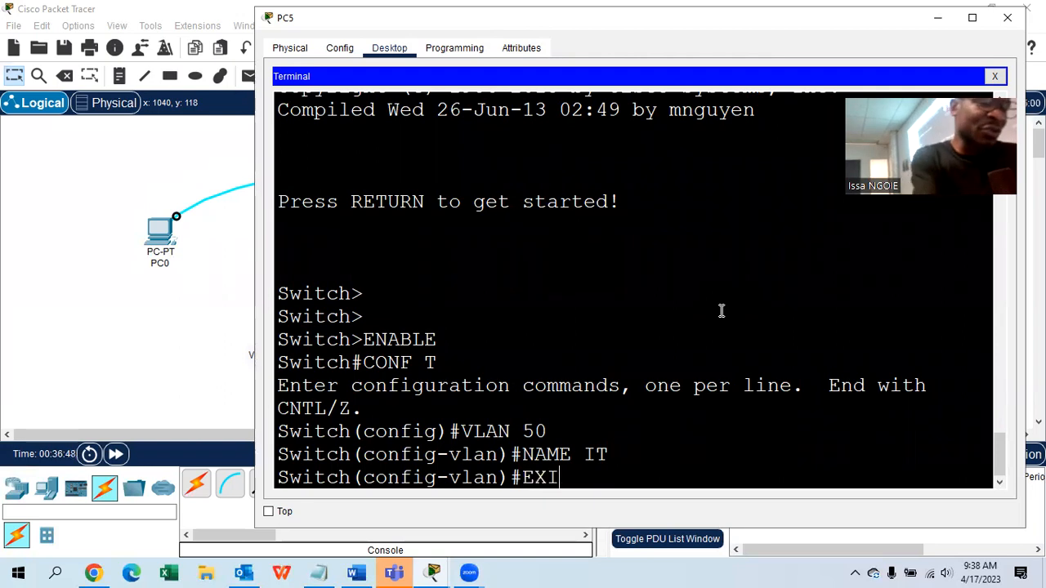
{"action": "type", "text": "T"}
{"action": "key", "text": "Return"}
- Create VLAN 70 on Switch1 and name it FINANCE
{"action": "type", "text": "VLAN "}
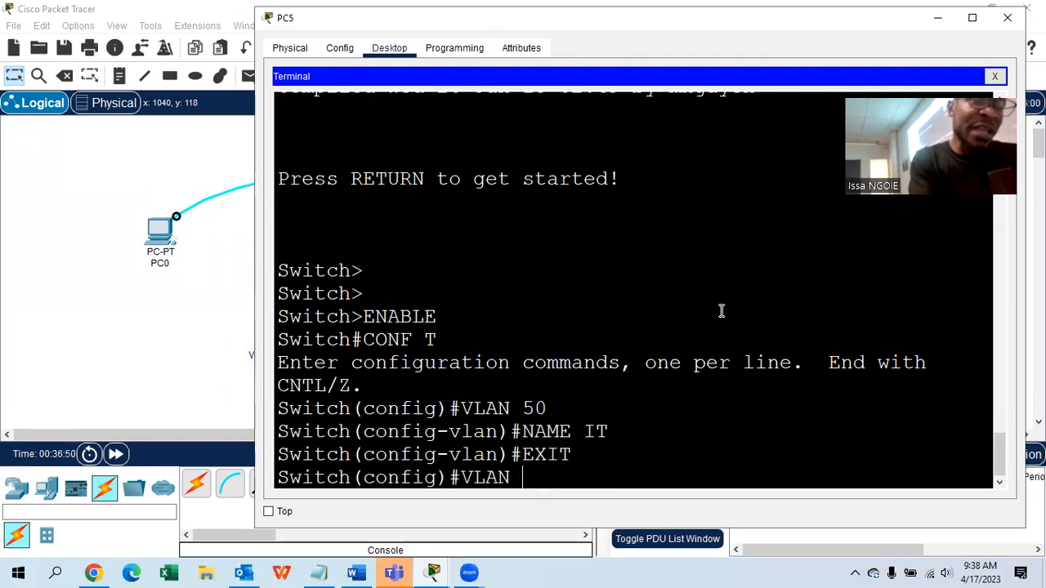
{"action": "type", "text": "70"}
{"action": "key", "text": "Return"}
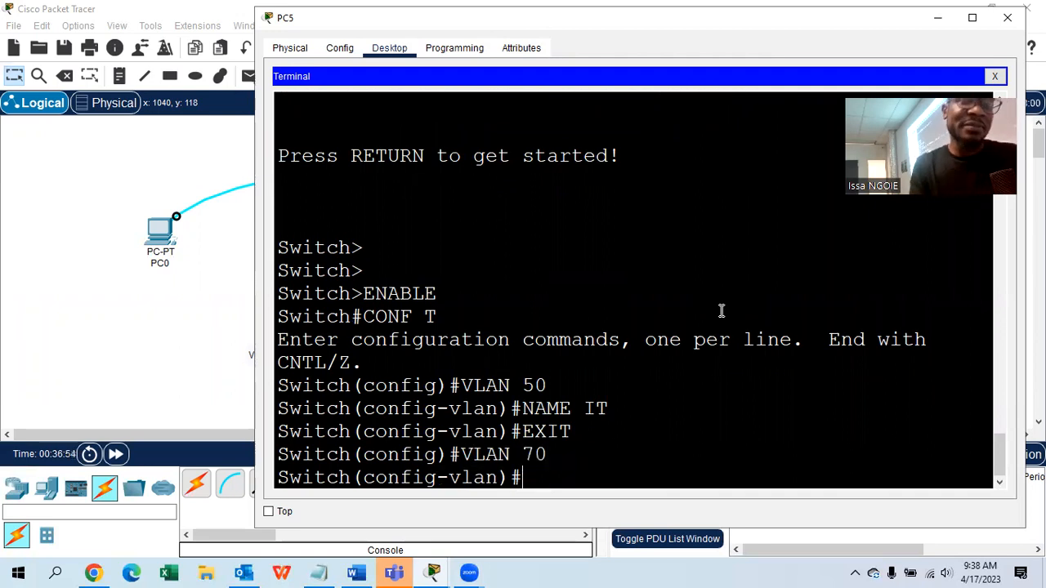
{"action": "type", "text": "NAME "}
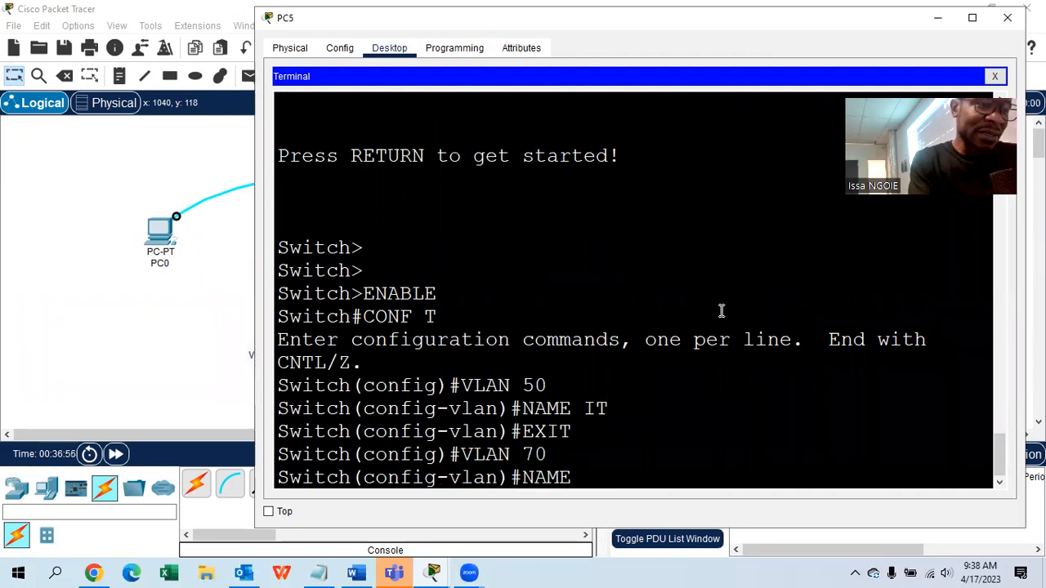
{"action": "type", "text": "FINANCE"}
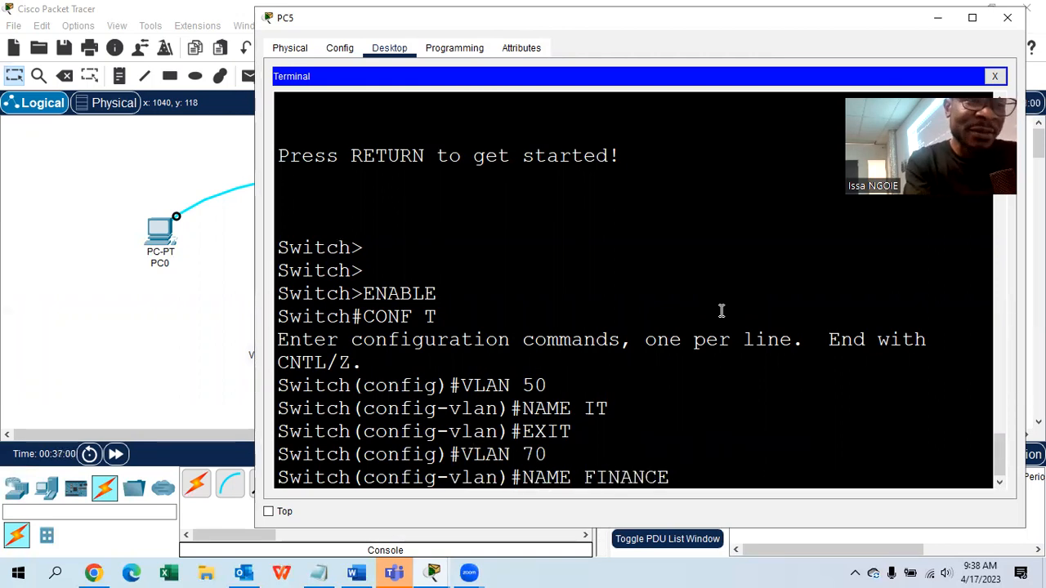
{"action": "key", "text": "Return"}
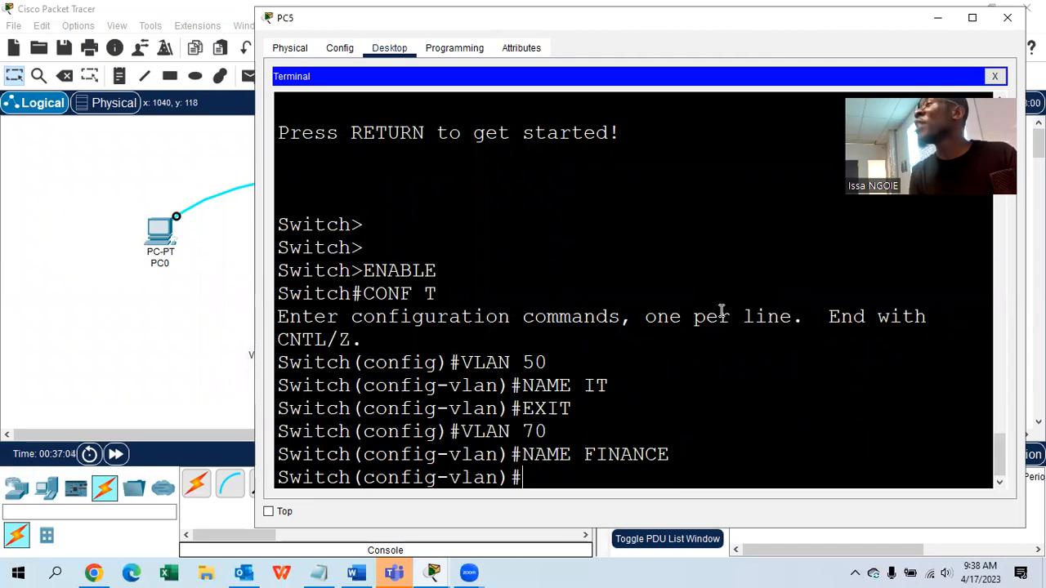
- Run DO SHOW VLAN on Switch1 and widen the terminal window to examine the VLAN names and port assignments
{"action": "type", "text": "DO SHOW"}
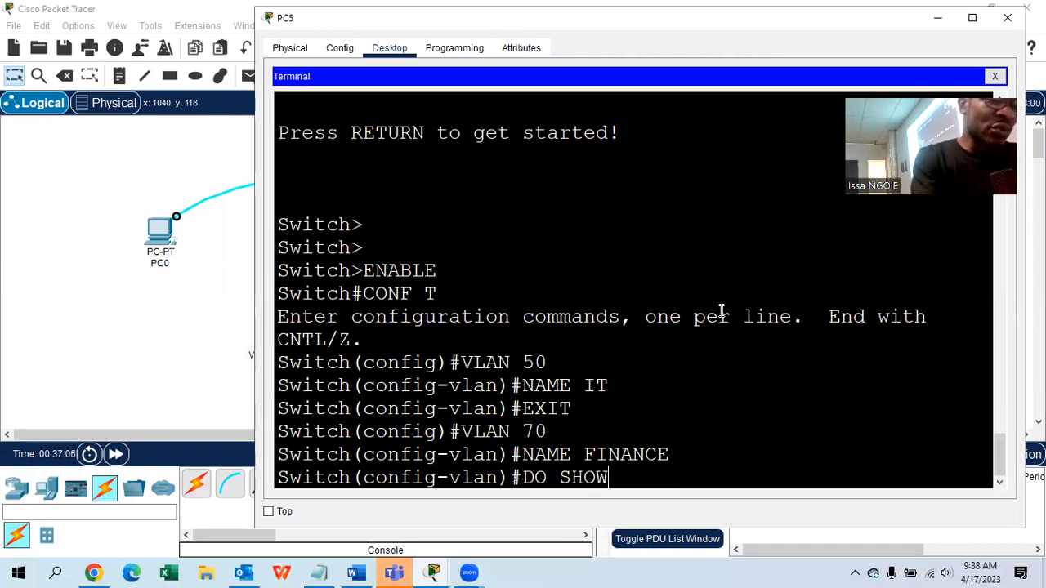
{"action": "type", "text": " VLAN"}
{"action": "key", "text": "Return"}
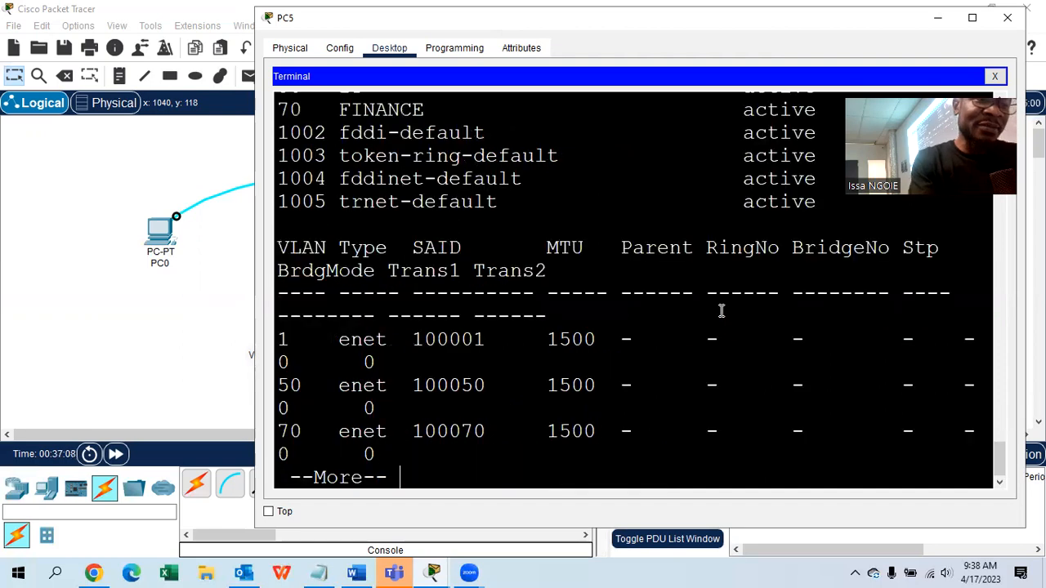
{"action": "scroll", "coordinate": [656, 314], "scroll_direction": "up", "scroll_amount": 5}
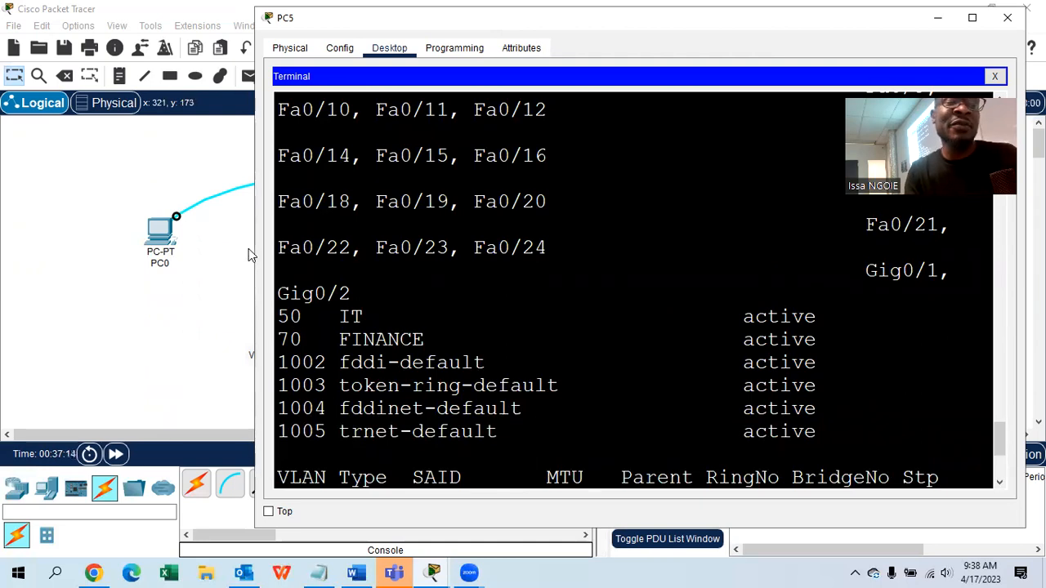
{"action": "left_click_drag", "start_coordinate": [251, 252], "coordinate": [67, 251]}
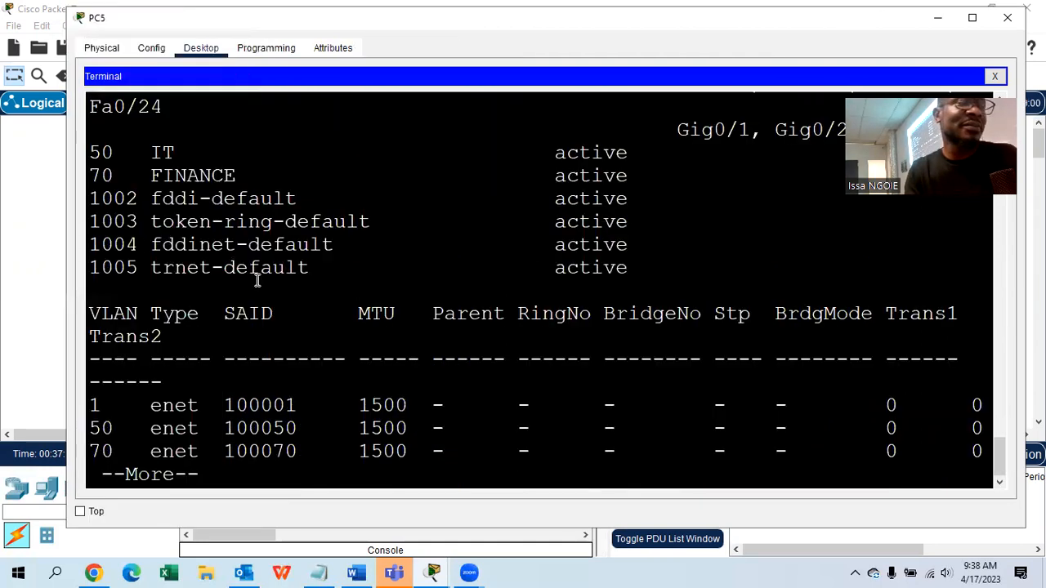
{"action": "scroll", "coordinate": [269, 289], "scroll_direction": "up", "scroll_amount": 3}
{"action": "scroll", "coordinate": [268, 288], "scroll_direction": "down", "scroll_amount": 2}
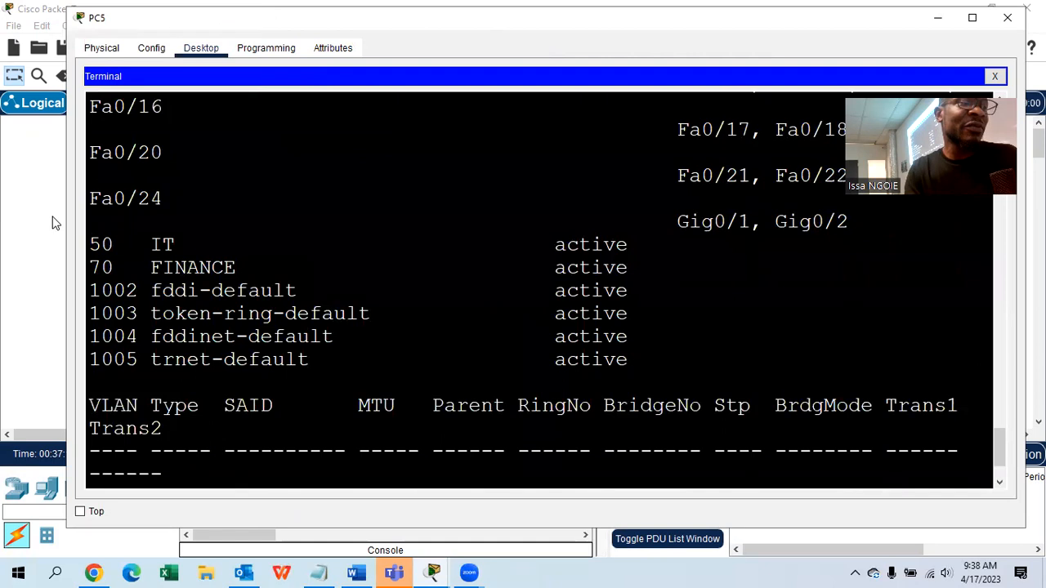
{"action": "left_click_drag", "start_coordinate": [64, 213], "coordinate": [3, 224]}
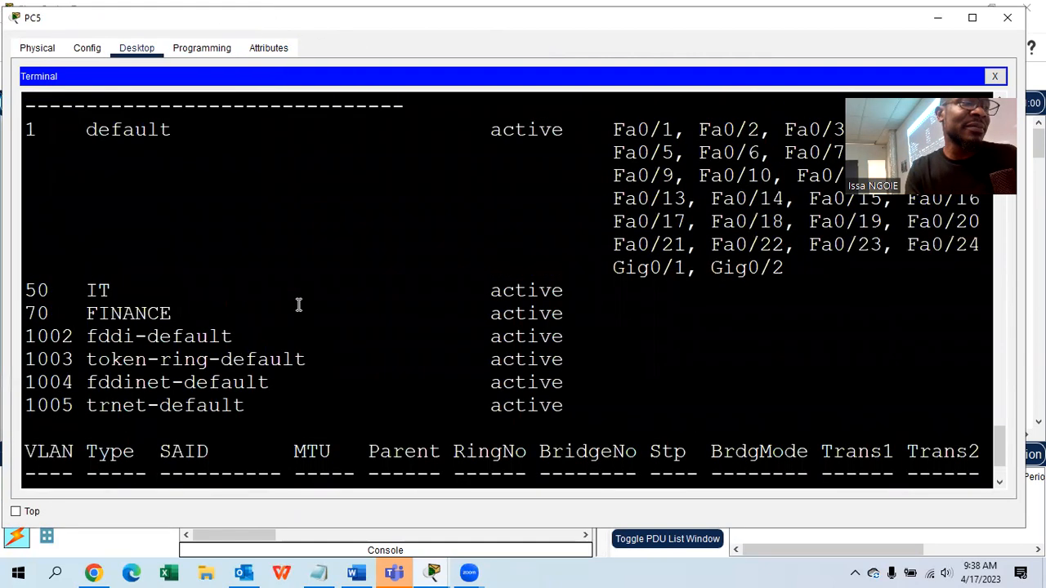
{"action": "scroll", "coordinate": [297, 303], "scroll_direction": "up", "scroll_amount": 2}
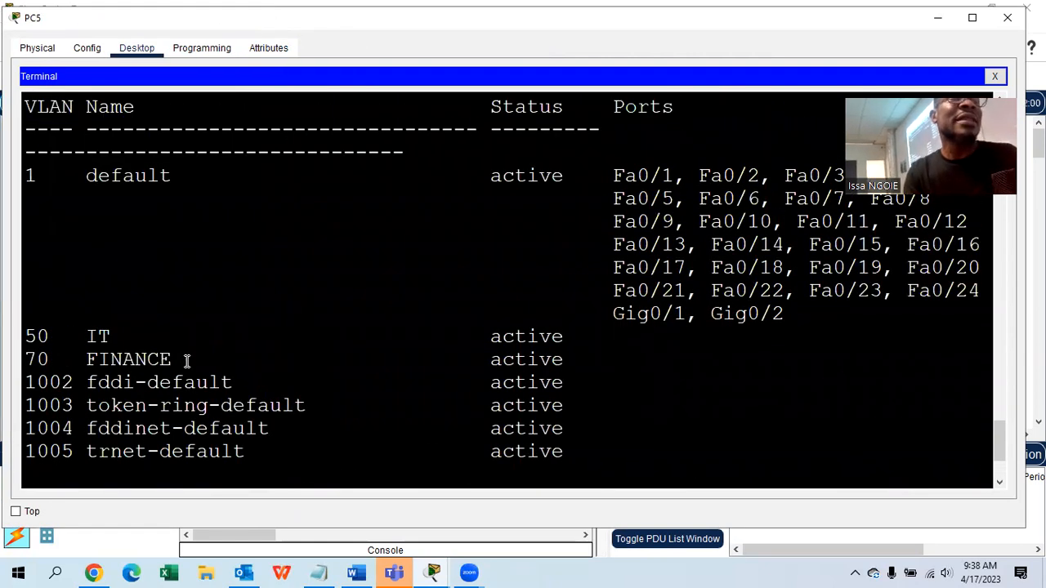
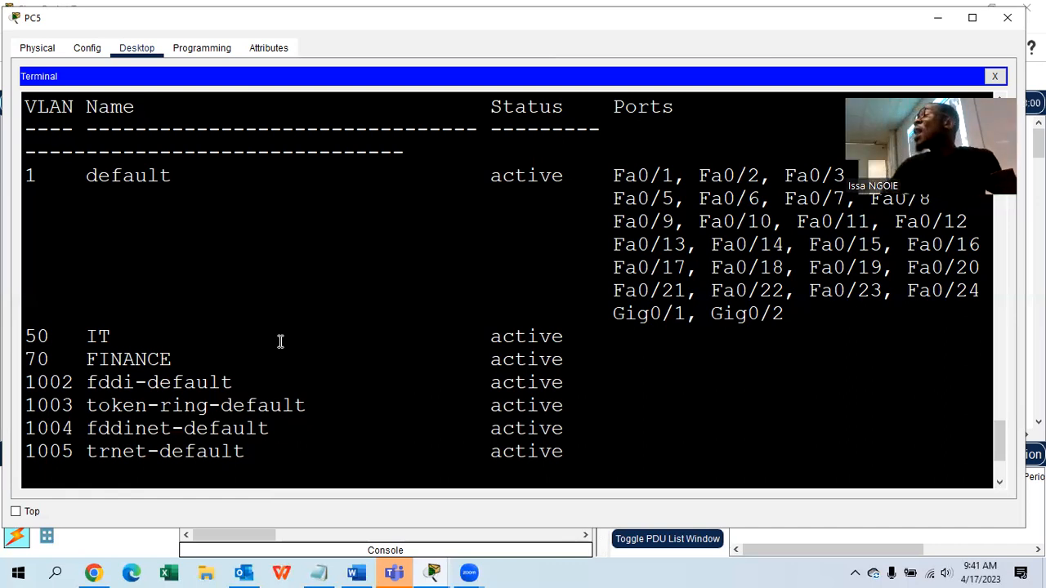
- Switch to the Word notes and highlight the line "STEP 3 : SWITCHPORT MODE ACCESS" in yellow
{"action": "left_click", "coordinate": [356, 572]}
{"action": "scroll", "coordinate": [331, 387], "scroll_direction": "down", "scroll_amount": 3}
{"action": "left_click_drag", "start_coordinate": [454, 287], "coordinate": [81, 297]}
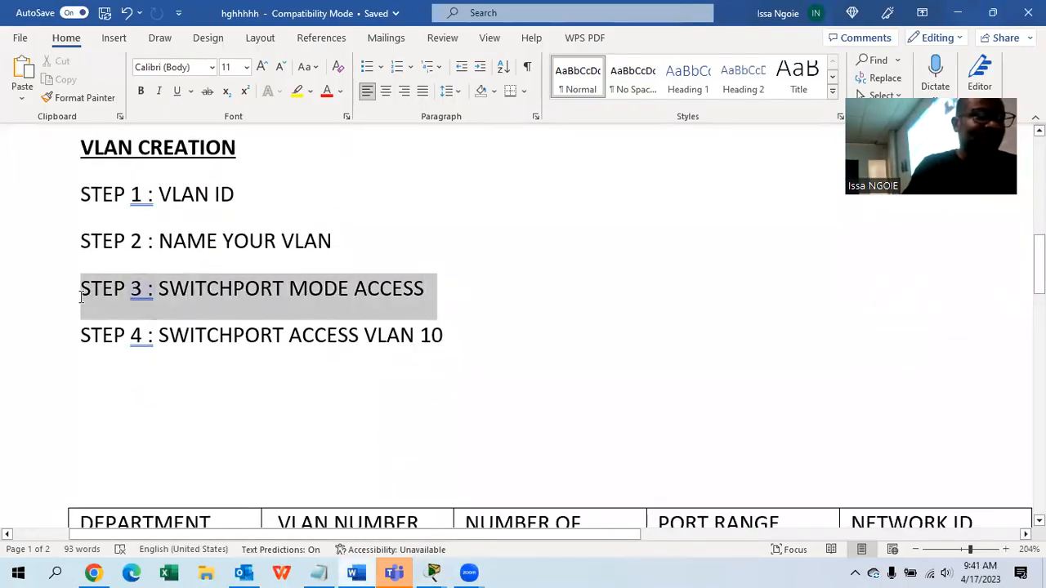
{"action": "left_click", "coordinate": [297, 91]}
- Add the note "( ACCESS OR TRUNK)" after the highlighted "STEP 3 : SWITCHPORT MODE ACCESS" line
{"action": "left_click", "coordinate": [442, 292]}
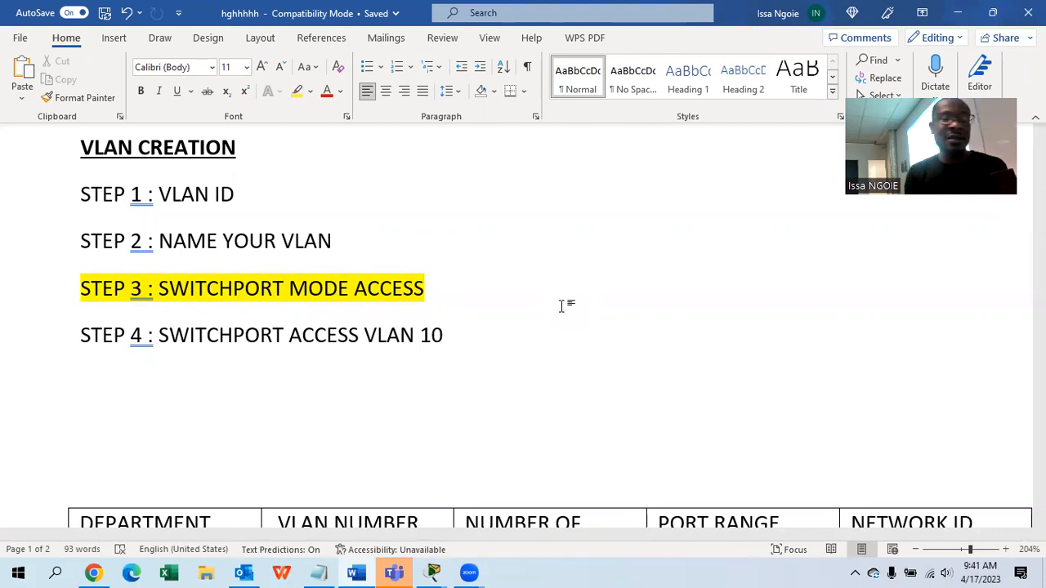
{"action": "type", "text": "("}
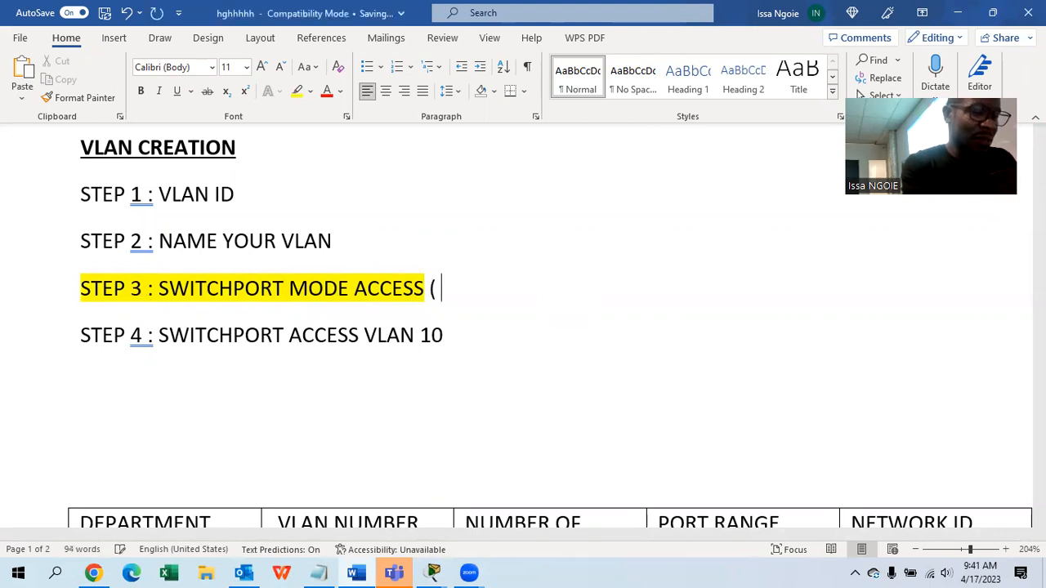
{"action": "type", "text": " ACCES O"}
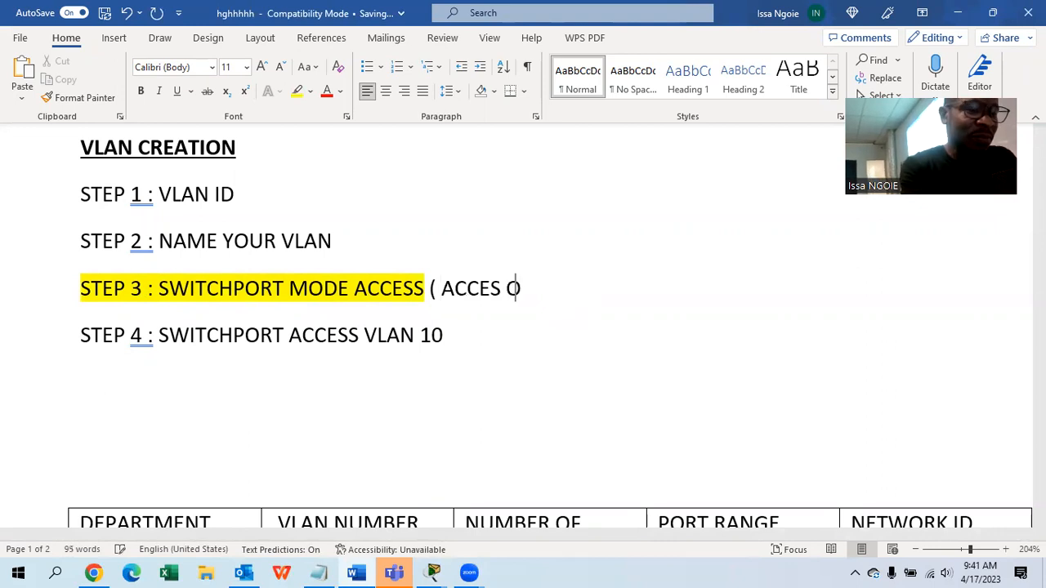
{"action": "type", "text": "R TRUNK)"}
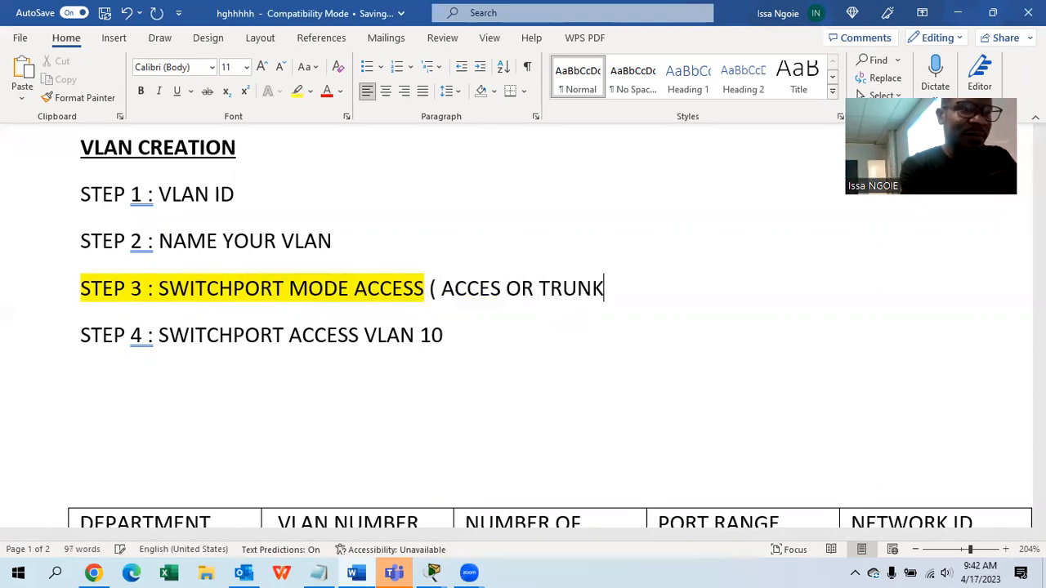
{"action": "left_click", "coordinate": [502, 287]}
{"action": "type", "text": "S"}
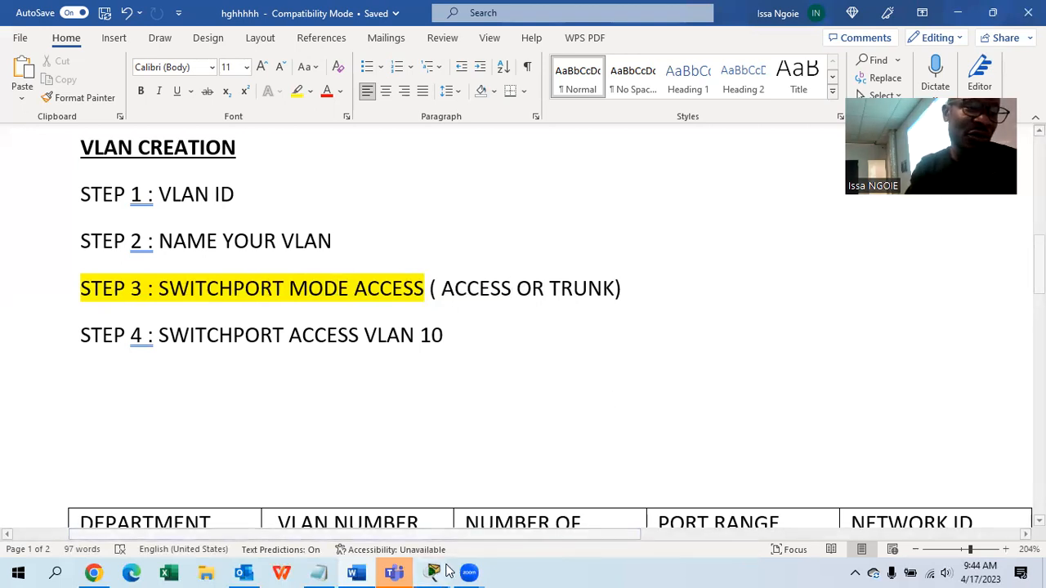
- Switch to Packet Tracer, open PC0's terminal session to Switch0, and widen its window on both sides
{"action": "mouse_move", "coordinate": [431, 569]}
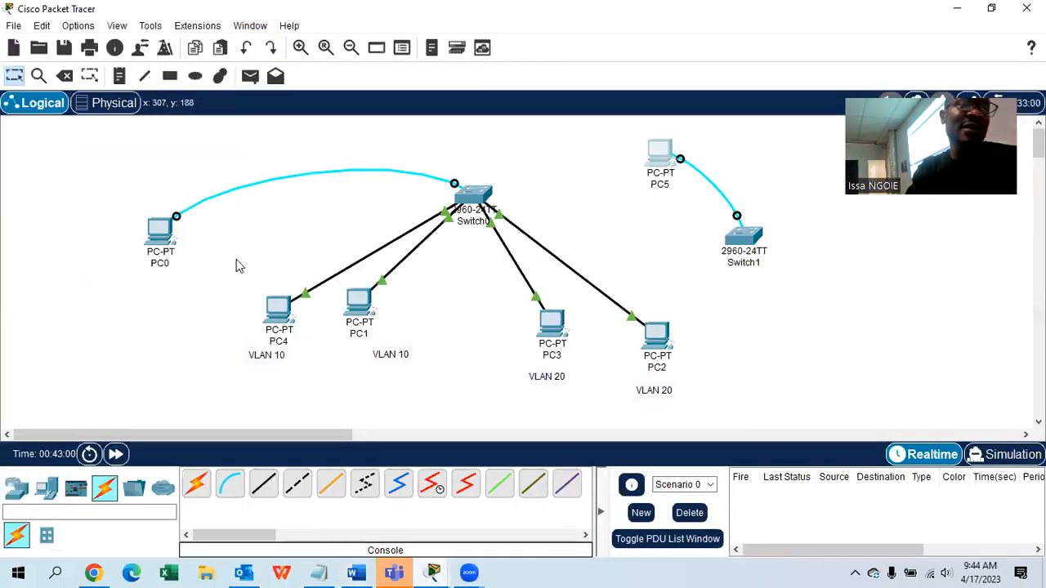
{"action": "left_click", "coordinate": [160, 235]}
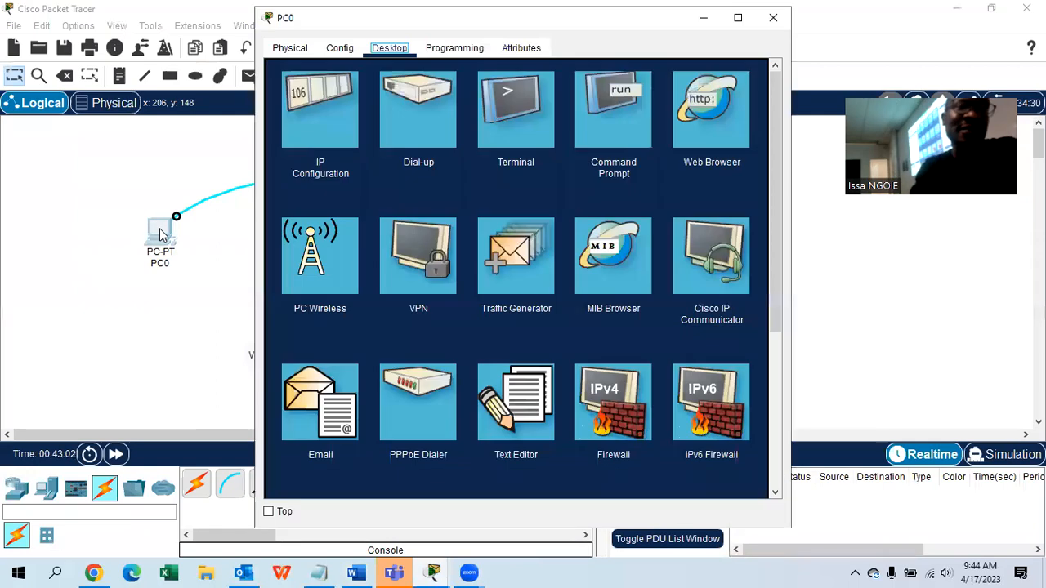
{"action": "left_click", "coordinate": [515, 122]}
{"action": "left_click", "coordinate": [743, 229]}
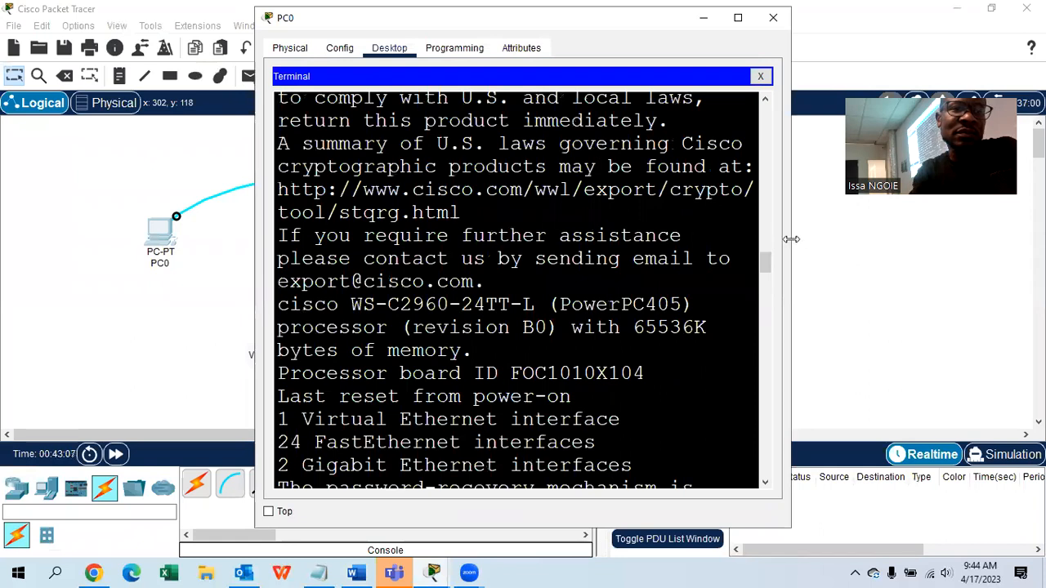
{"action": "left_click_drag", "start_coordinate": [791, 238], "coordinate": [968, 239]}
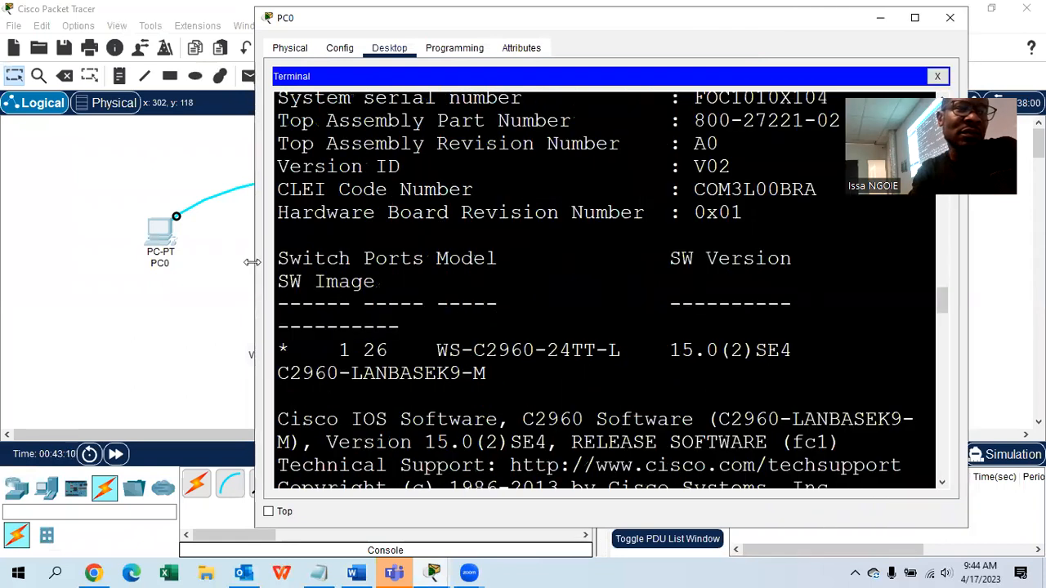
{"action": "left_click_drag", "start_coordinate": [252, 262], "coordinate": [63, 261]}
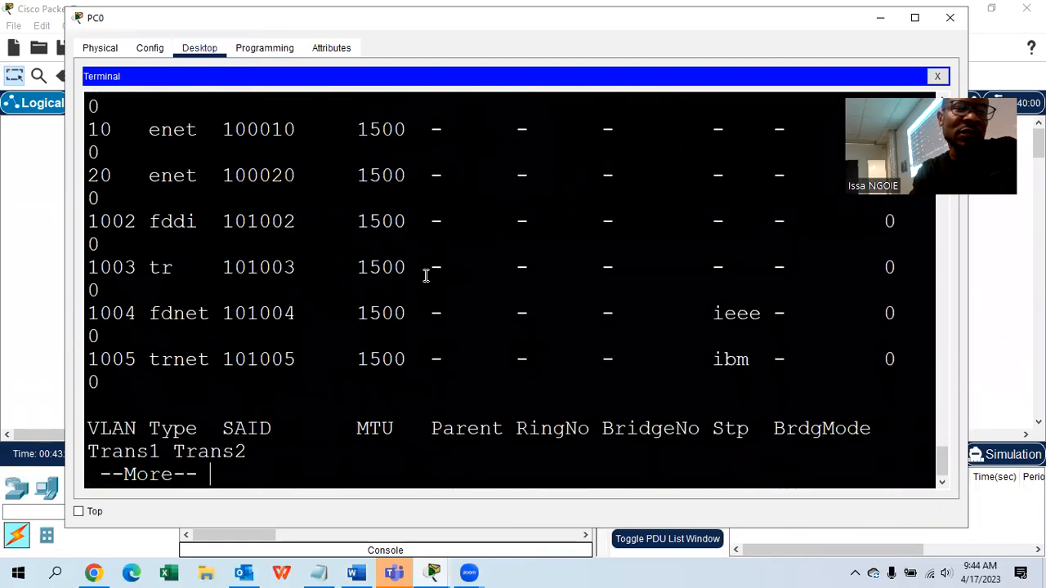
- Advance past the rest of the paged VLAN listing on Switch0 and exit VLAN configuration mode
{"action": "key", "text": "Return"}
{"action": "key", "text": "Return"}
{"action": "key", "text": "Return"}
{"action": "key", "text": "Return"}
{"action": "key", "text": "Return"}
{"action": "key", "text": "Return"}
{"action": "key", "text": "Return"}
{"action": "key", "text": "Return"}
{"action": "key", "text": "Return"}
{"action": "key", "text": "Return"}
{"action": "key", "text": "Return"}
{"action": "key", "text": "Return"}
{"action": "key", "text": "Return"}
{"action": "key", "text": "Return"}
{"action": "key", "text": "Return"}
{"action": "key", "text": "Return"}
{"action": "key", "text": "Return"}
{"action": "key", "text": "Return"}
{"action": "key", "text": "Return"}
{"action": "key", "text": "Return"}
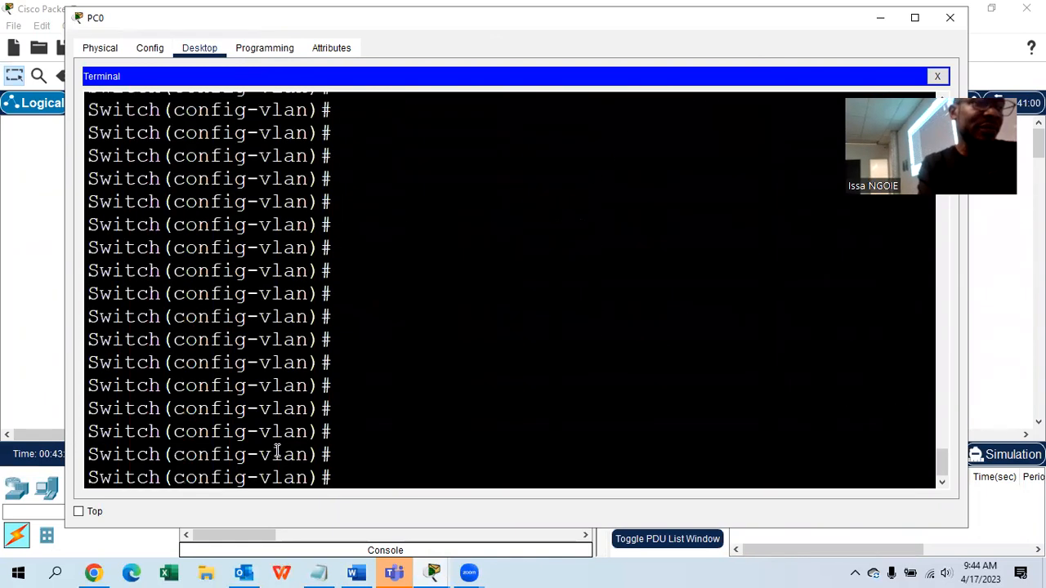
{"action": "type", "text": "EXIT"}
{"action": "key", "text": "Return"}
{"action": "key", "text": "Return"}
{"action": "key", "text": "Return"}
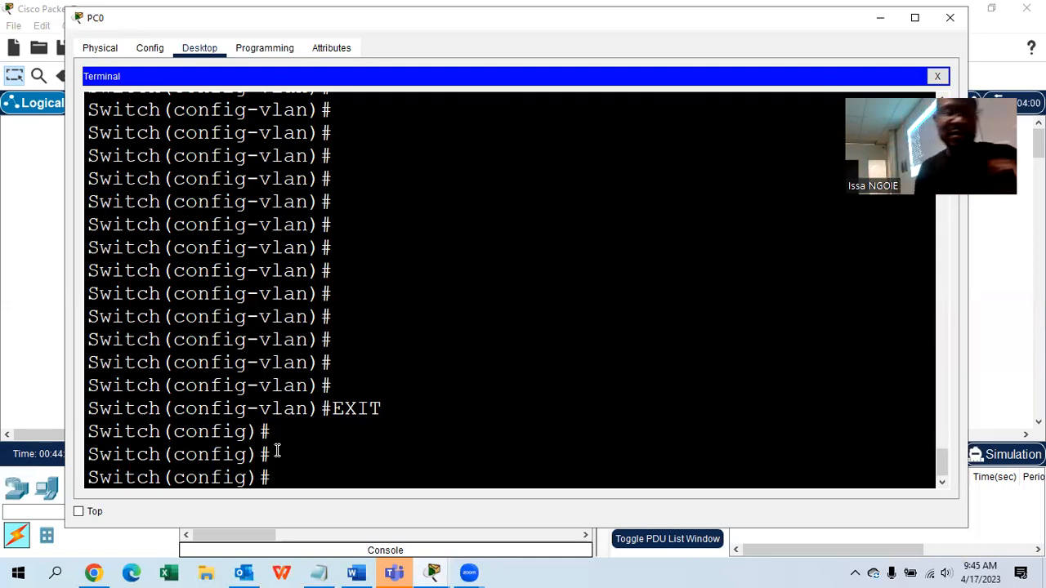
- Enter interface range configuration on Switch0 for ports Fa0/1 - 6
{"action": "type", "text": "INTERFACE RANGE"}
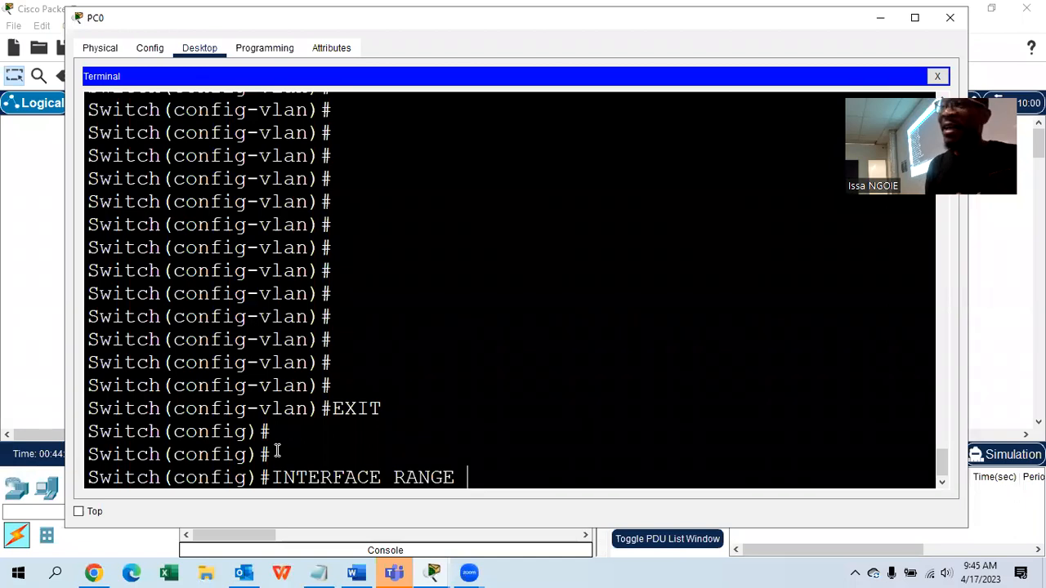
{"action": "type", "text": "FA"}
{"action": "key", "text": "BackSpace"}
{"action": "type", "text": "a0/1"}
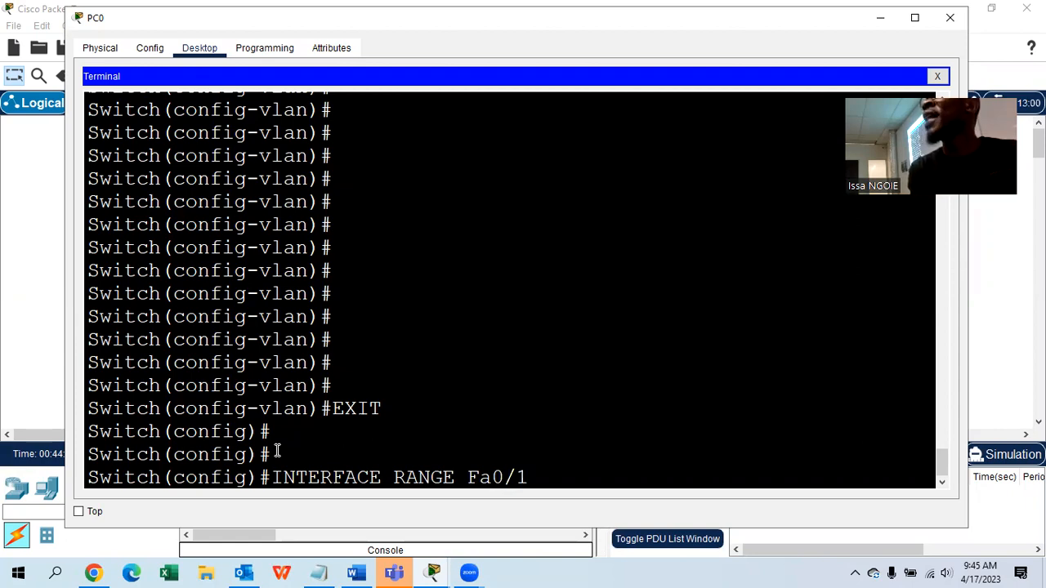
{"action": "type", "text": " -"}
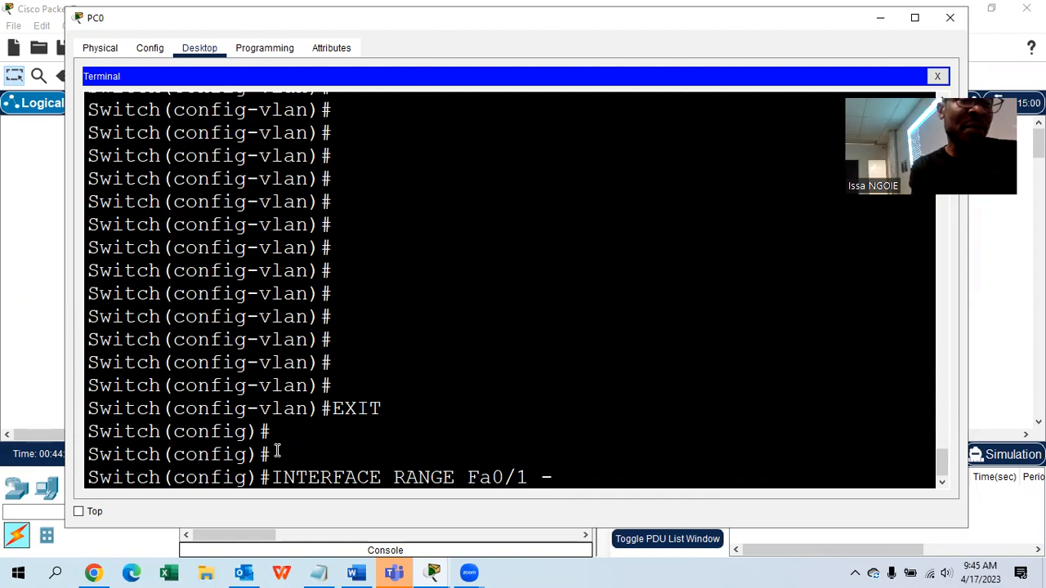
{"action": "type", "text": " 6"}
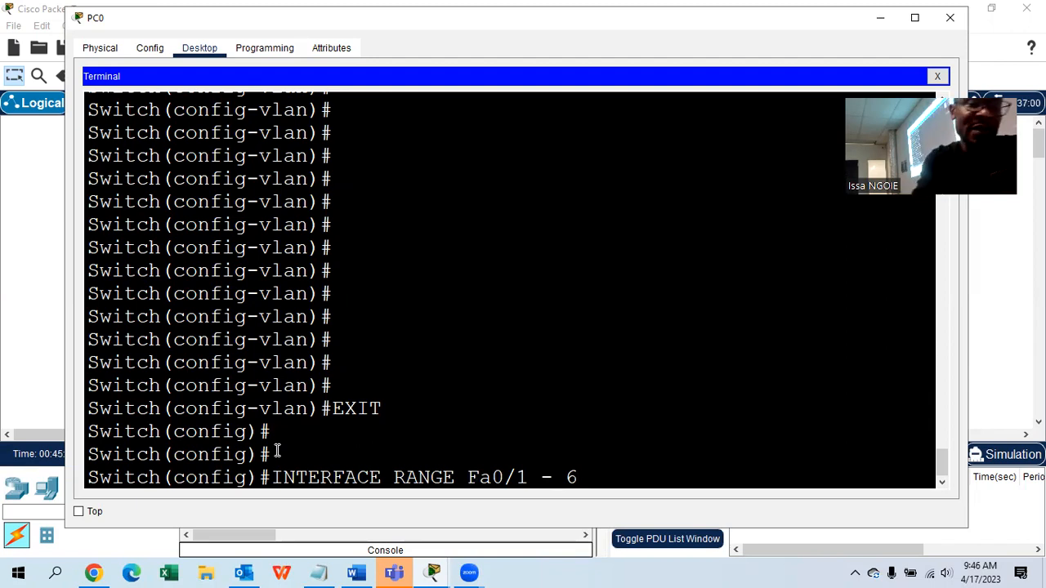
{"action": "key", "text": "Return"}
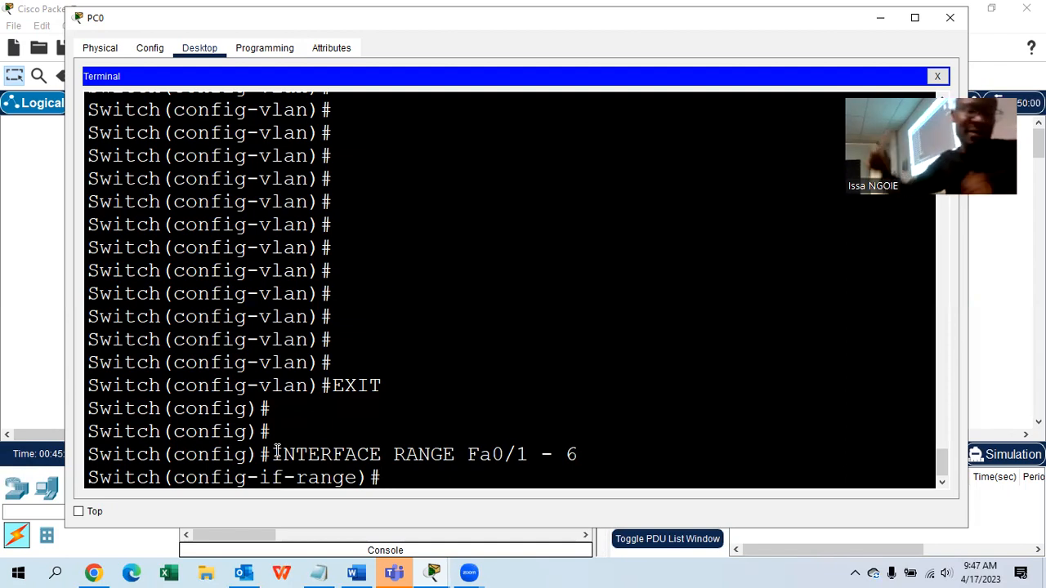
- Set the selected port range to access mode with the command switchport mode access
{"action": "type", "text": "switchpor"}
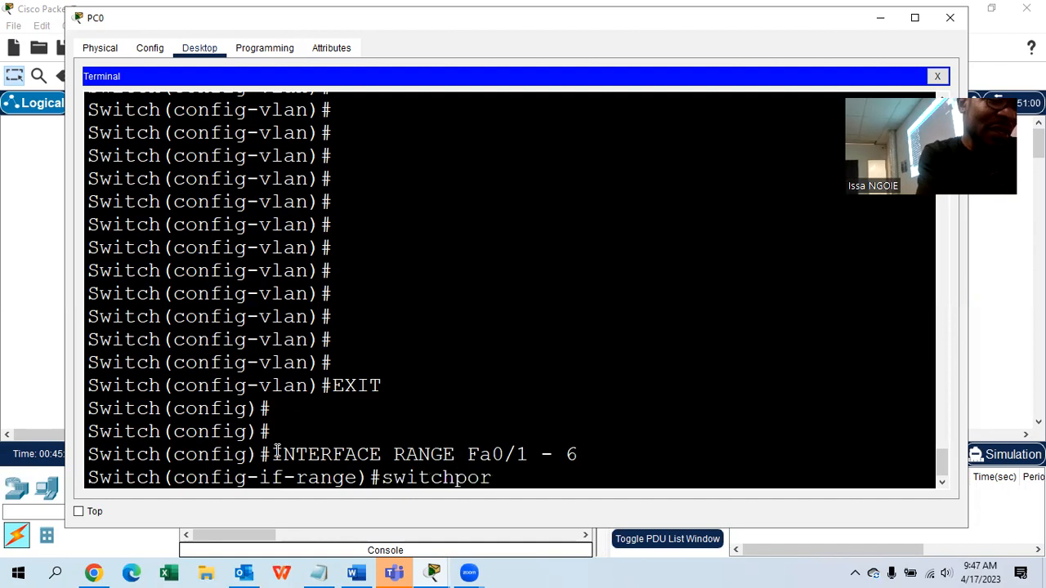
{"action": "type", "text": "t mode "}
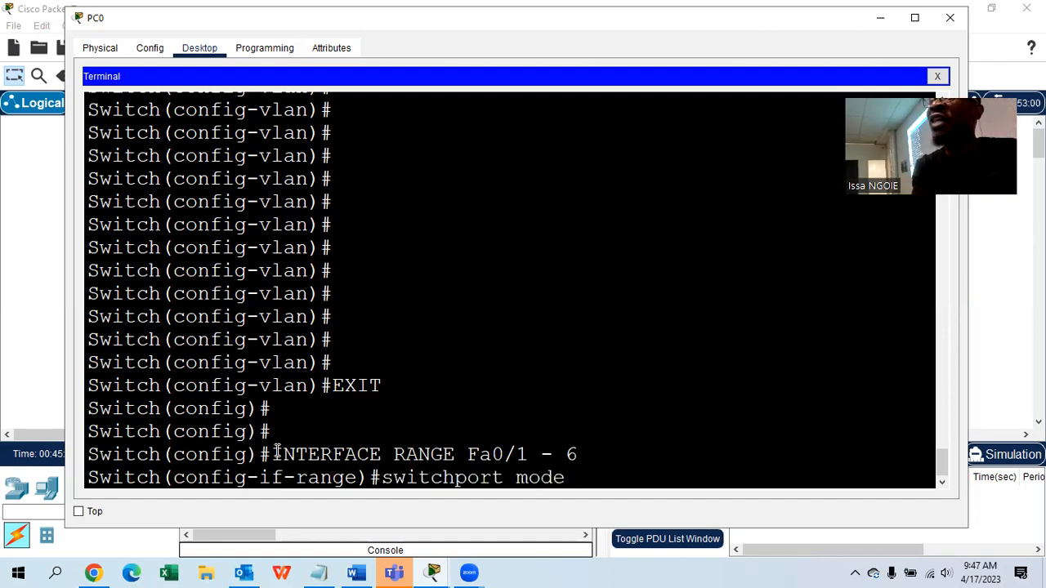
{"action": "type", "text": "access"}
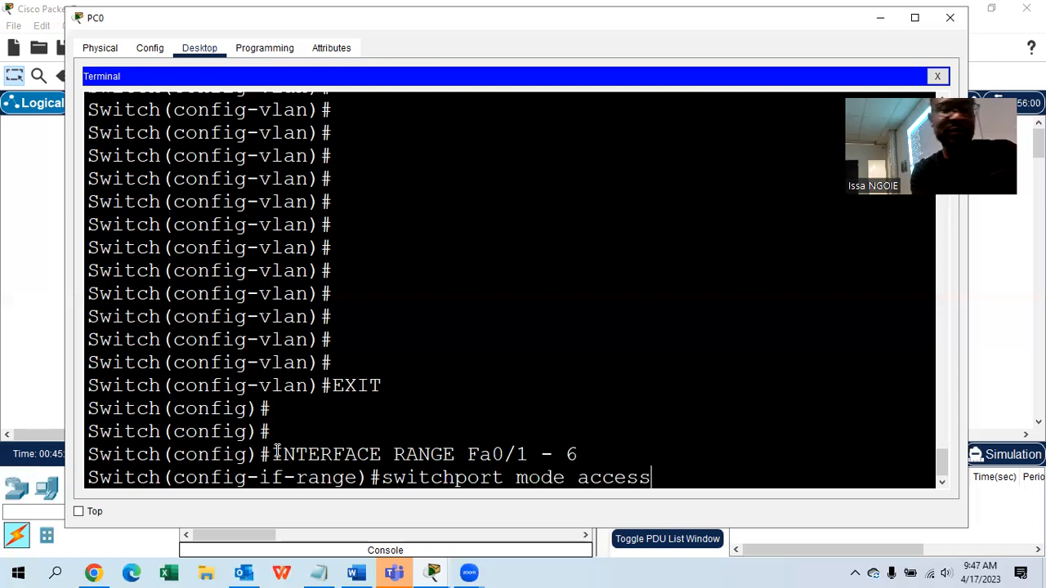
{"action": "scroll", "coordinate": [260, 460], "scroll_direction": "down", "scroll_amount": 1}
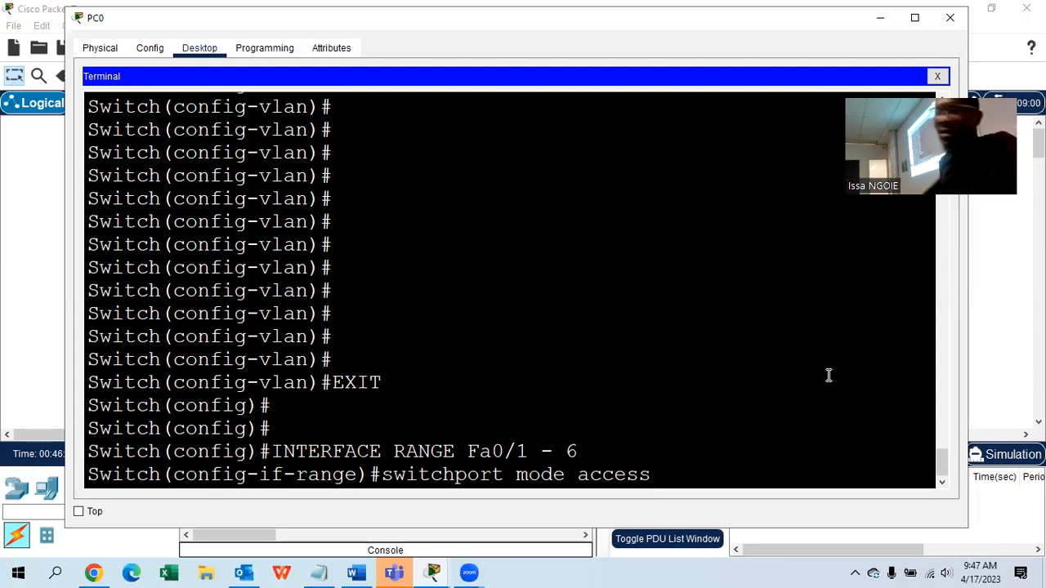
{"action": "key", "text": "Return"}
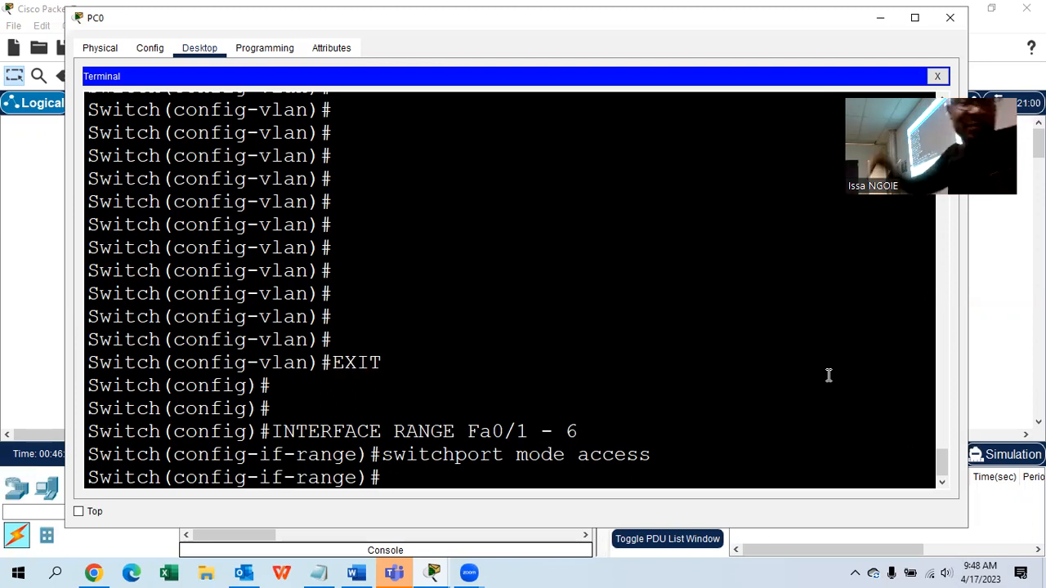
- Switch to the Word notes and add "( ASSIGNS PORT TO SPECIFIC VLAN)" after the STEP 4 line
{"action": "left_click", "coordinate": [367, 572]}
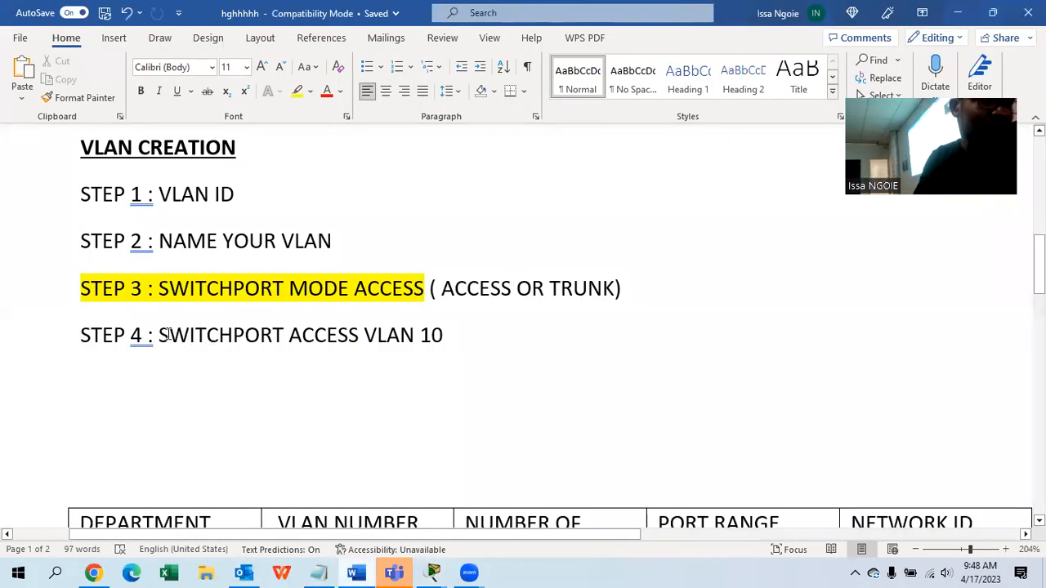
{"action": "left_click", "coordinate": [468, 343]}
{"action": "type", "text": "9assigns"}
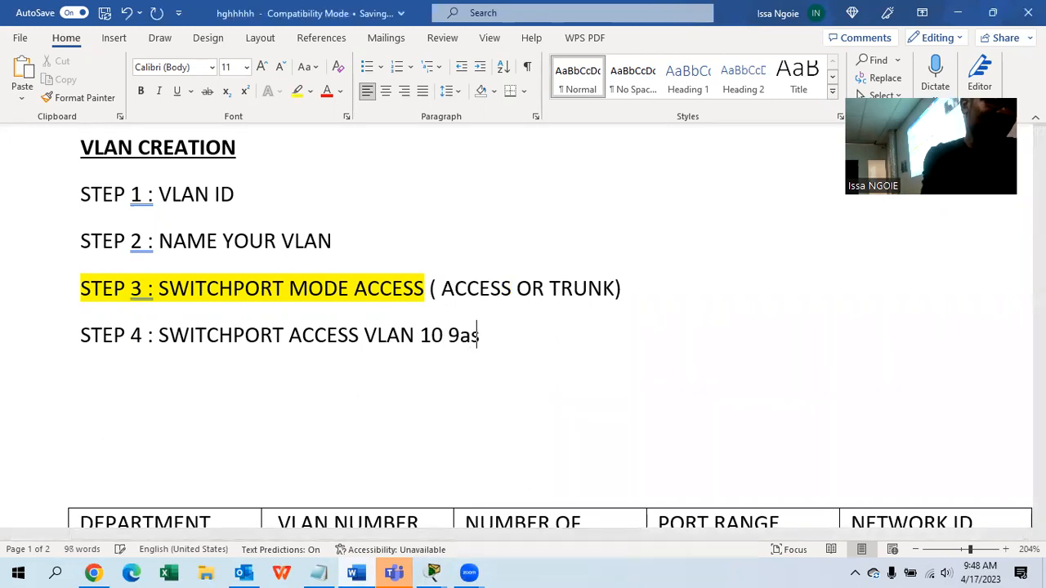
{"action": "key", "text": "BackSpace"}
{"action": "key", "text": "BackSpace"}
{"action": "key", "text": "BackSpace"}
{"action": "key", "text": "BackSpace"}
{"action": "key", "text": "BackSpace"}
{"action": "key", "text": "BackSpace"}
{"action": "key", "text": "BackSpace"}
{"action": "key", "text": "BackSpace"}
{"action": "key", "text": "BackSpace"}
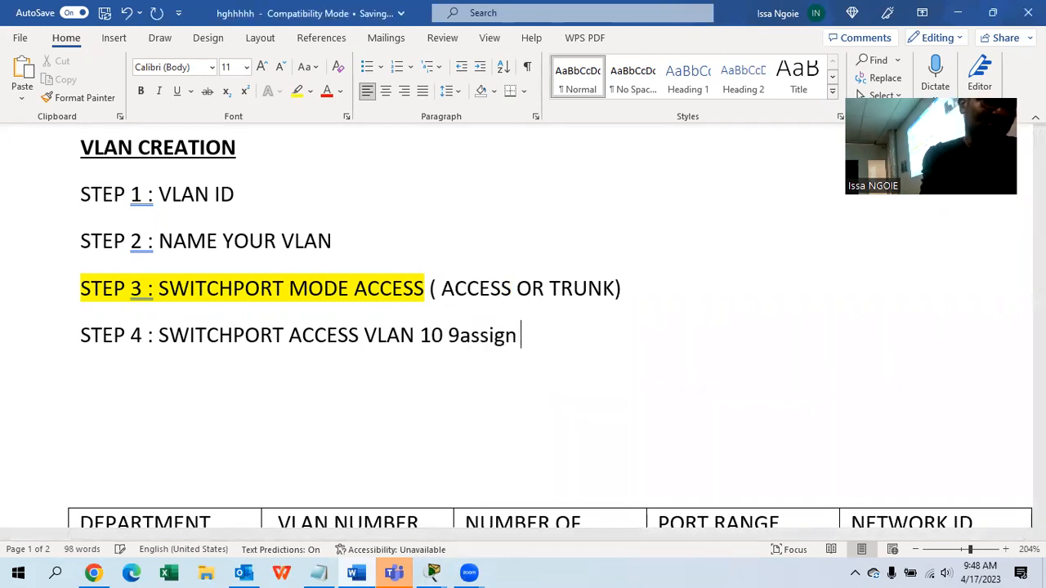
{"action": "type", "text": "("}
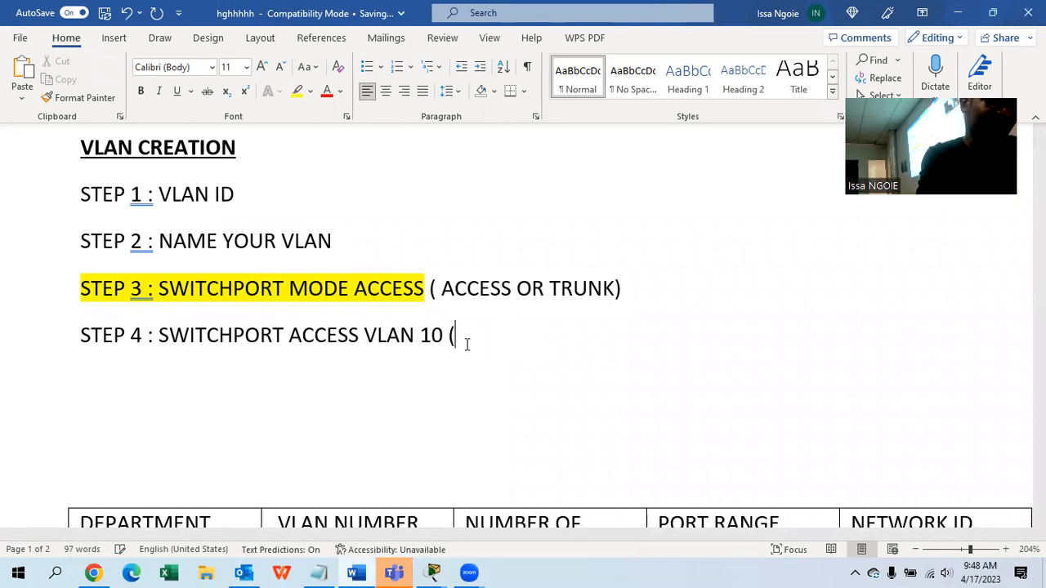
{"action": "type", "text": " ASSIGNS "}
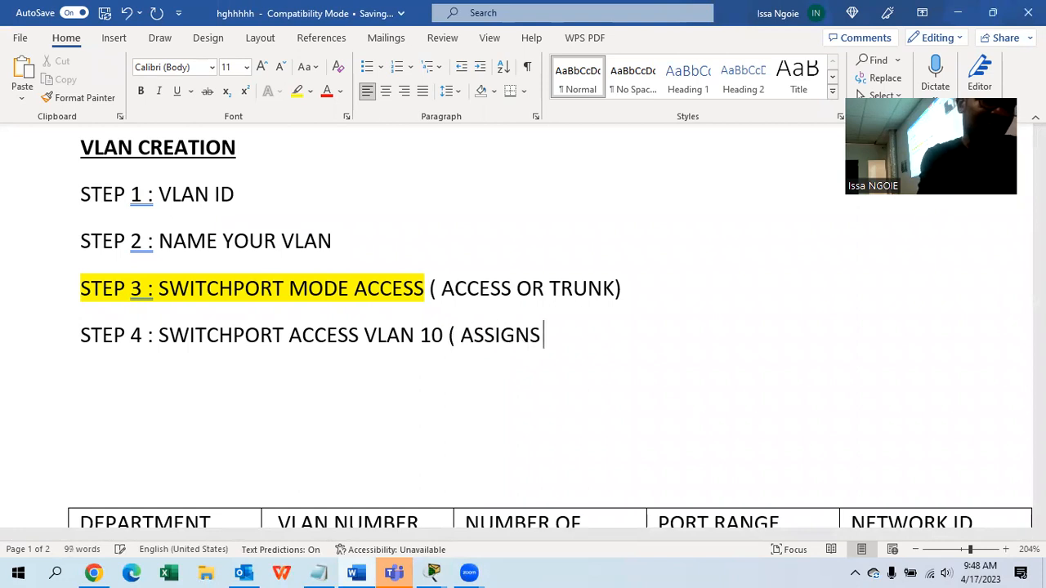
{"action": "type", "text": "PORT TO"}
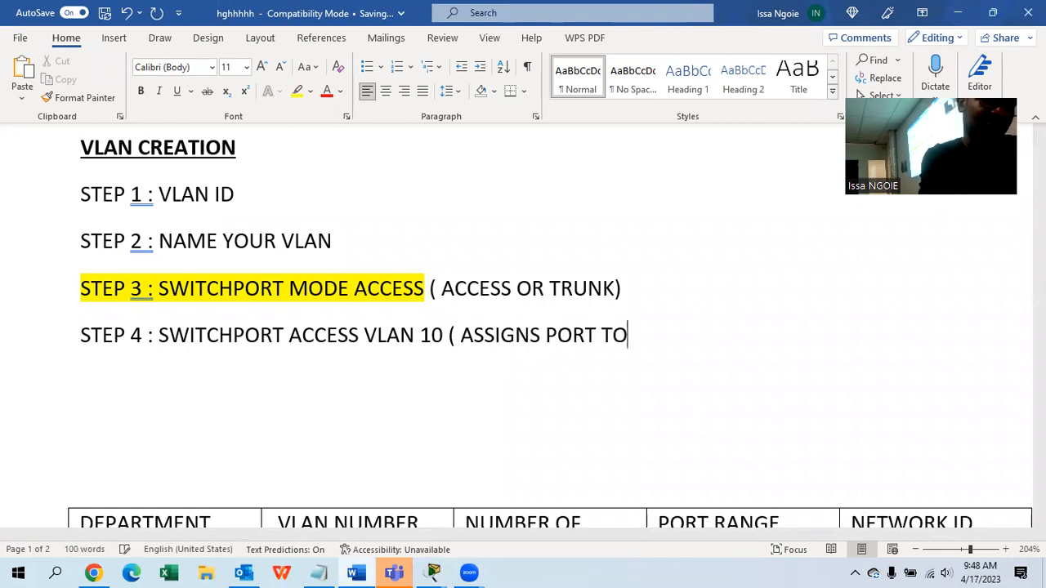
{"action": "type", "text": " SPECIFIC VLAN)"}
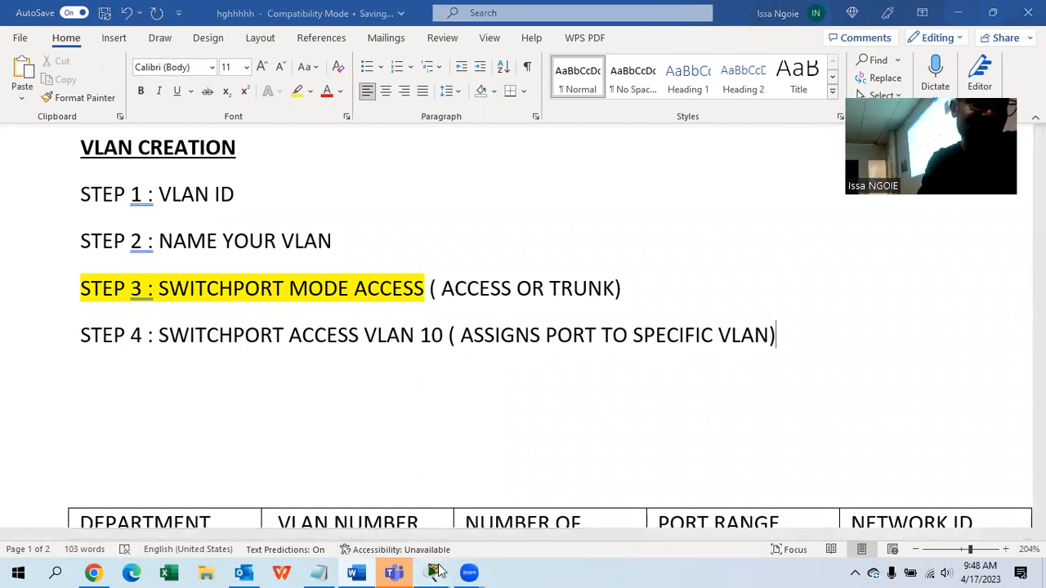
- Return to PC0's terminal in Packet Tracer and assign the selected port range with SWITCHPORT ACCESS VLAN 10
{"action": "mouse_move", "coordinate": [433, 573]}
{"action": "left_click", "coordinate": [576, 497]}
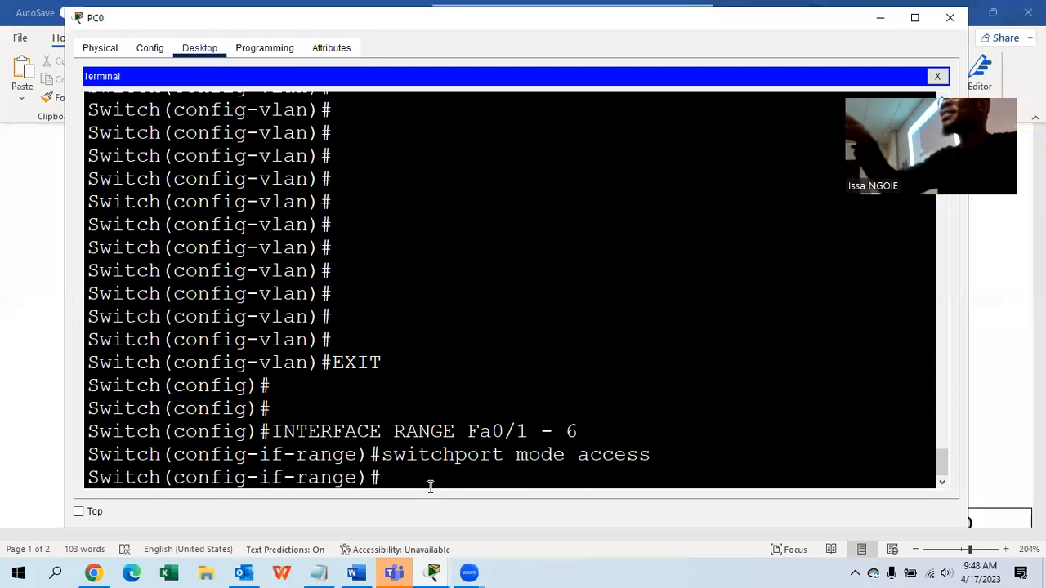
{"action": "type", "text": "SWITCHO"}
{"action": "key", "text": "BackSpace"}
{"action": "key", "text": "BackSpace"}
{"action": "type", "text": "HPORT "}
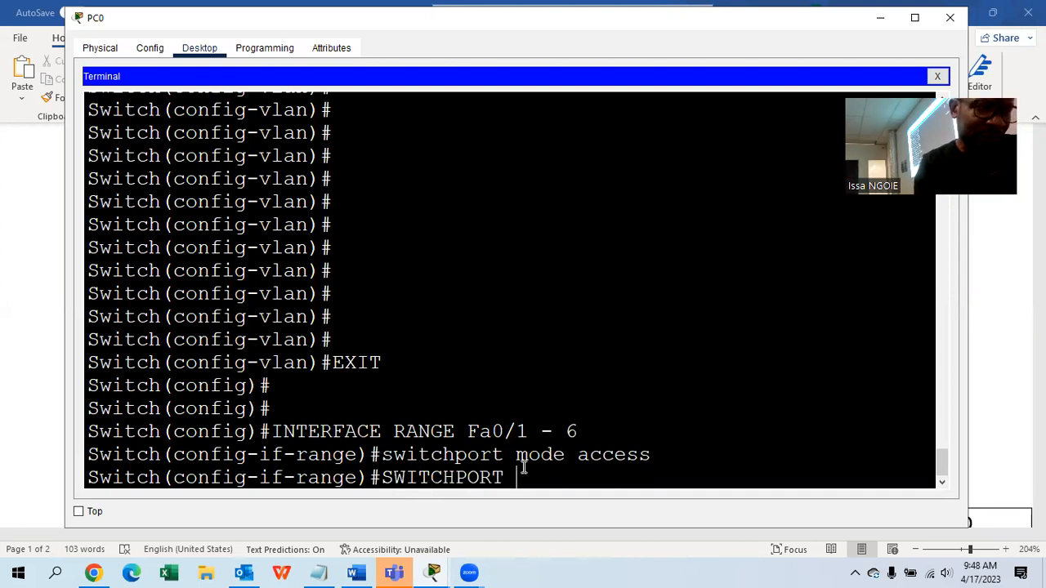
{"action": "type", "text": "A"}
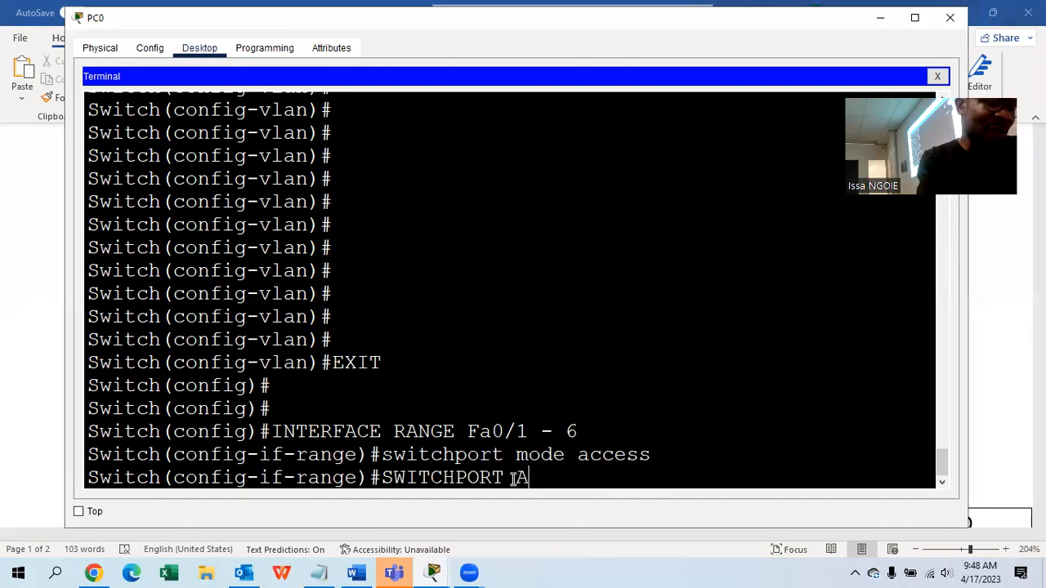
{"action": "type", "text": "CCESS VLAN"}
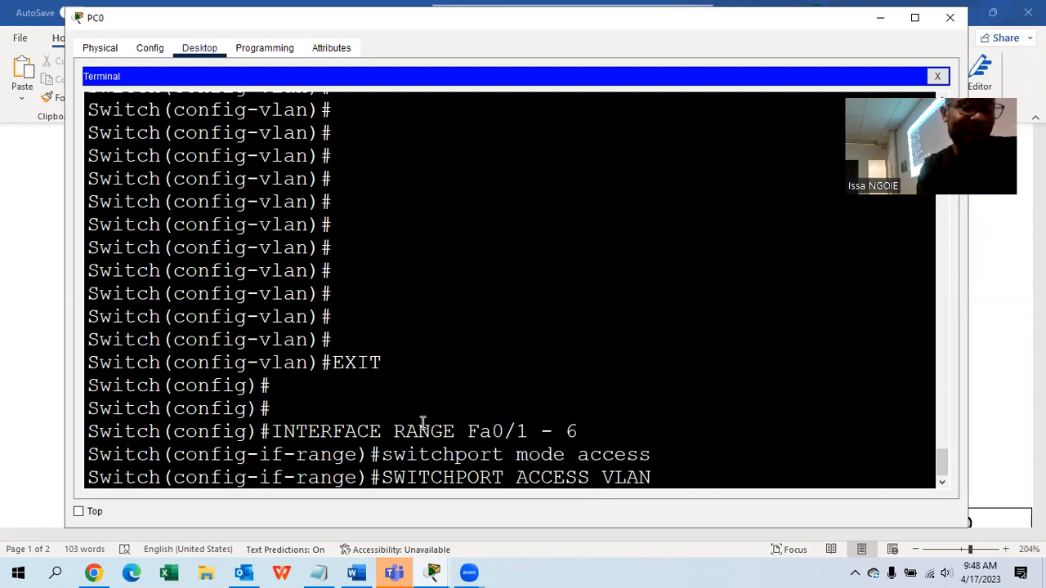
{"action": "type", "text": " 10"}
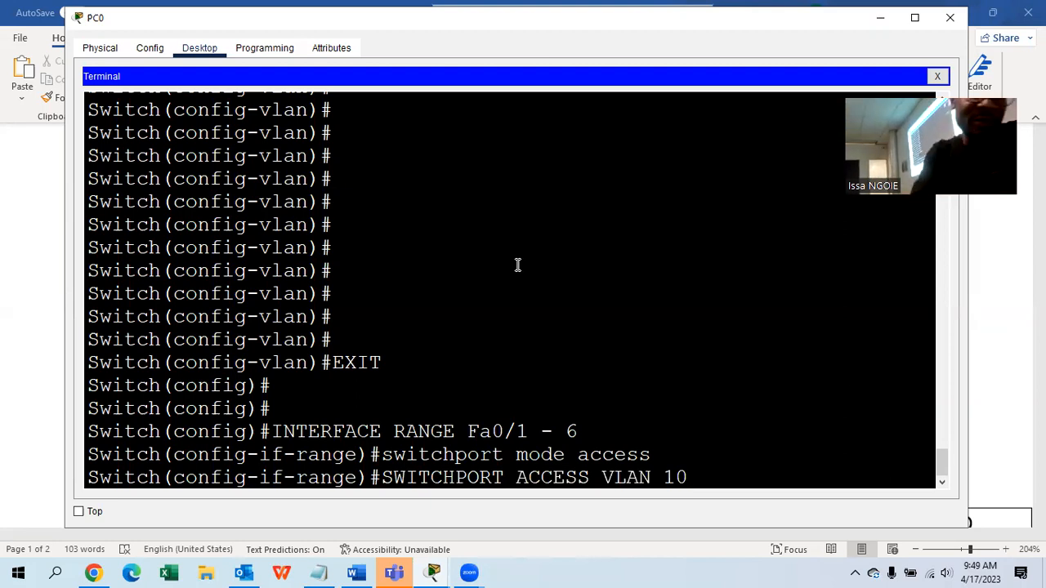
{"action": "key", "text": "Return"}
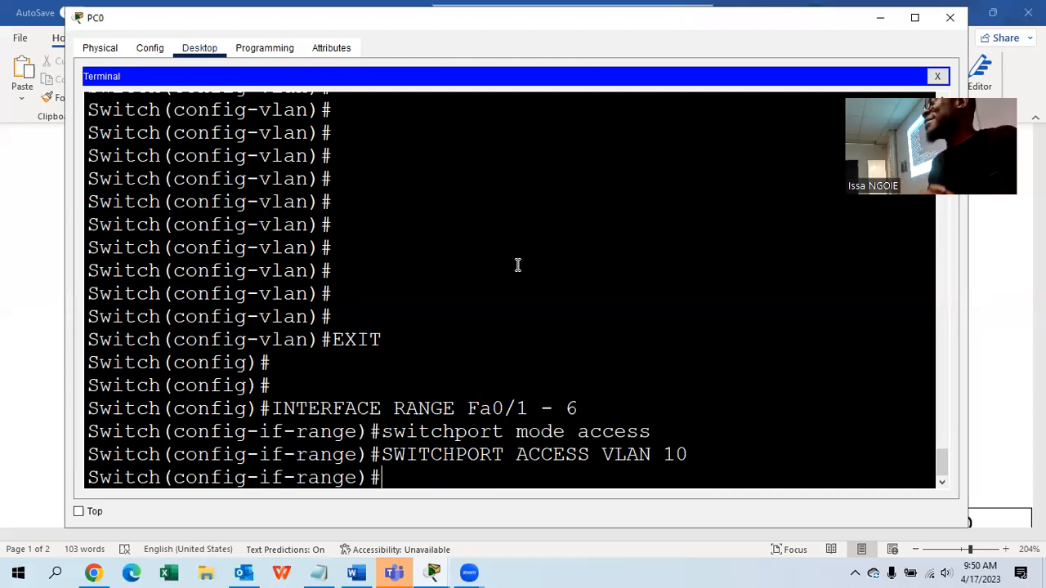
- Show the switch's VLAN table with DO SHOW VLAN, widen the PC0 window and examine the ports listed for VLAN 10
{"action": "type", "text": "DO SHOW VLAN"}
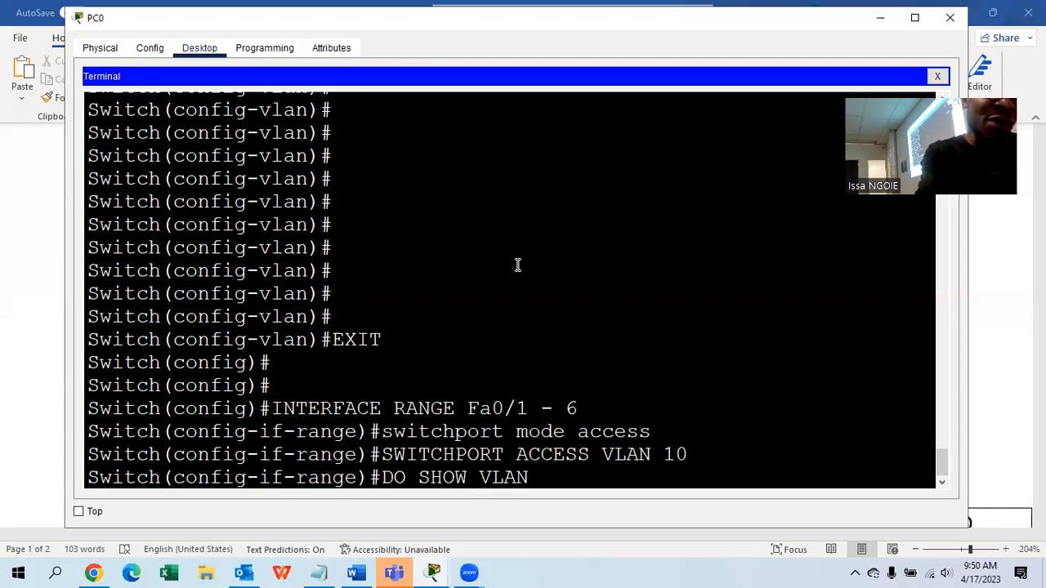
{"action": "key", "text": "Return"}
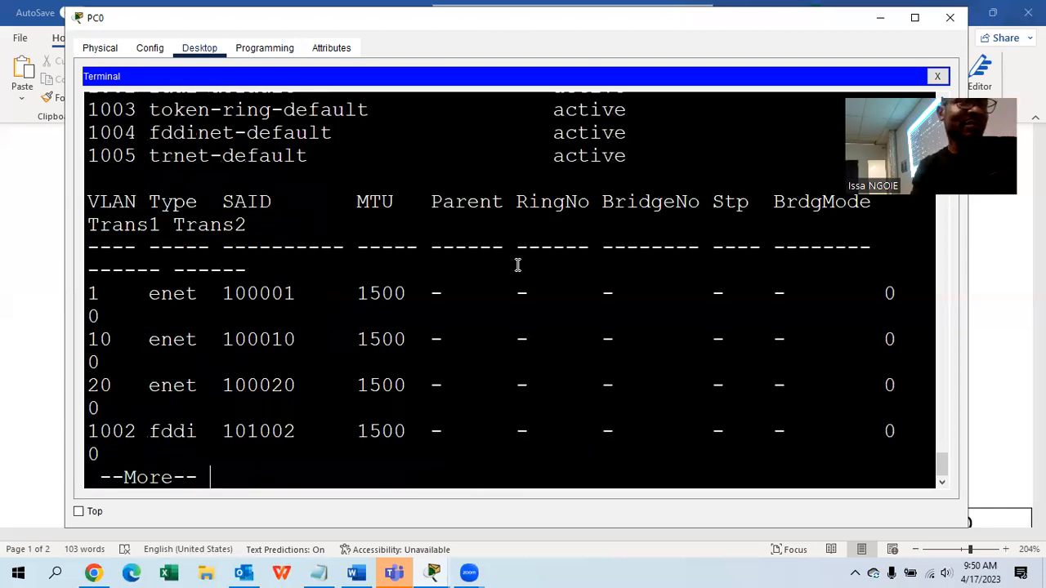
{"action": "scroll", "coordinate": [518, 264], "scroll_direction": "up", "scroll_amount": 5}
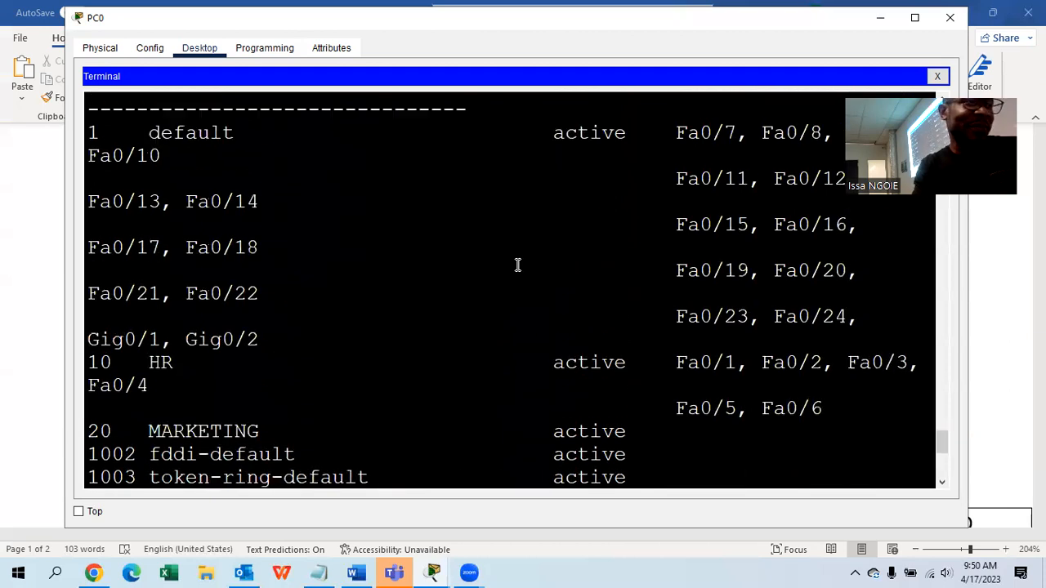
{"action": "scroll", "coordinate": [517, 264], "scroll_direction": "up", "scroll_amount": 3}
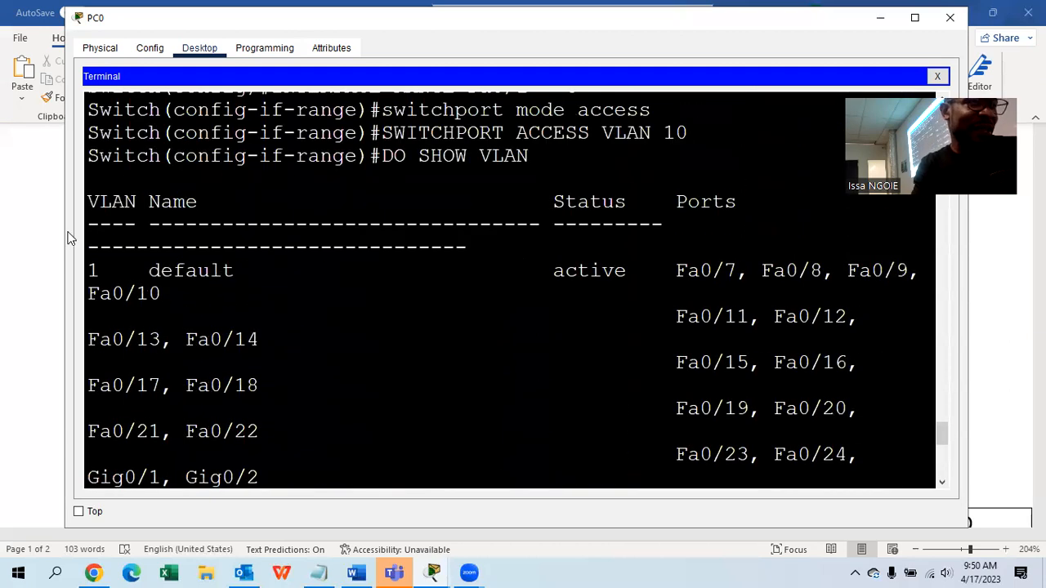
{"action": "left_click_drag", "start_coordinate": [60, 228], "coordinate": [7, 237]}
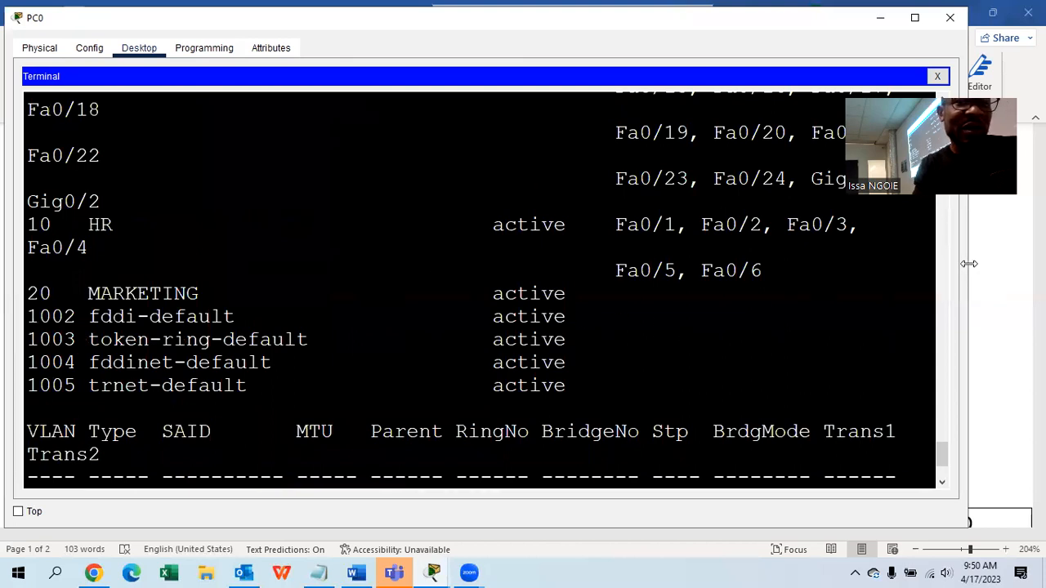
{"action": "left_click_drag", "start_coordinate": [968, 264], "coordinate": [1015, 264]}
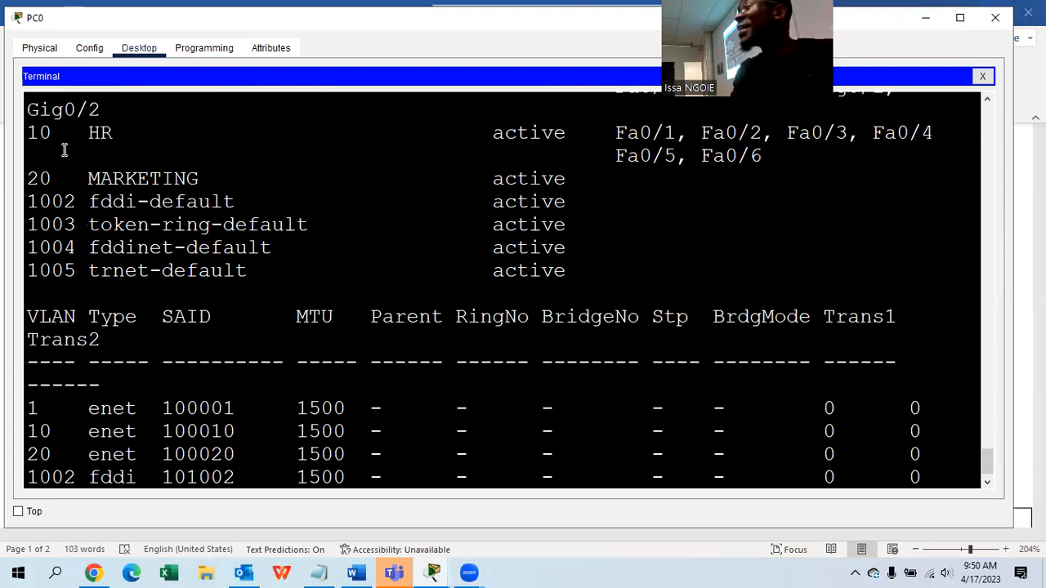
{"action": "left_click_drag", "start_coordinate": [617, 136], "coordinate": [772, 161]}
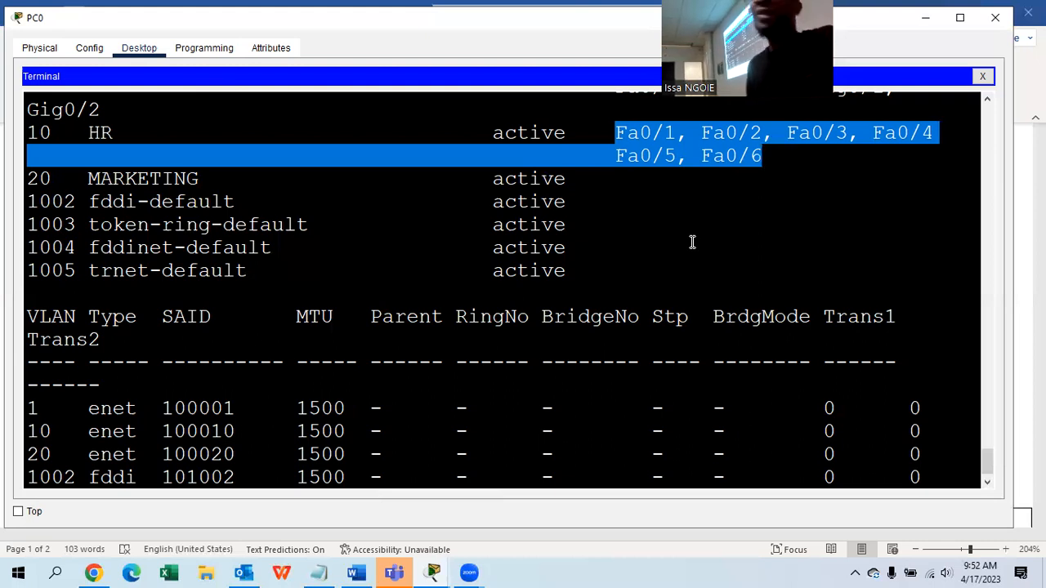
- Page through the rest of the VLAN output and leave interface range configuration with EXIT
{"action": "scroll", "coordinate": [693, 242], "scroll_direction": "down", "scroll_amount": 1}
{"action": "key", "text": "Return"}
{"action": "key", "text": "Return"}
{"action": "key", "text": "Return"}
{"action": "key", "text": "Return"}
{"action": "key", "text": "Return"}
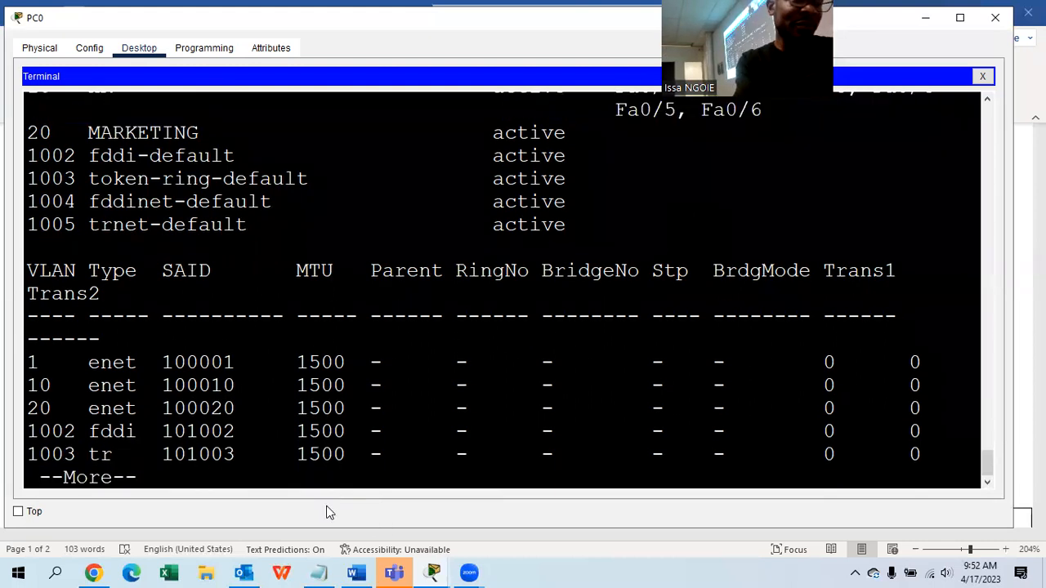
{"action": "key", "text": "Return"}
{"action": "key", "text": "Return"}
{"action": "key", "text": "Return"}
{"action": "key", "text": "Return"}
{"action": "key", "text": "Return"}
{"action": "key", "text": "Return"}
{"action": "key", "text": "Return"}
{"action": "key", "text": "Return"}
{"action": "key", "text": "Return"}
{"action": "key", "text": "Return"}
{"action": "key", "text": "Return"}
{"action": "key", "text": "Return"}
{"action": "key", "text": "Return"}
{"action": "key", "text": "Return"}
{"action": "key", "text": "Return"}
{"action": "key", "text": "Return"}
{"action": "type", "text": "EXIT"}
{"action": "key", "text": "Return"}
{"action": "key", "text": "Return"}
{"action": "key", "text": "Return"}
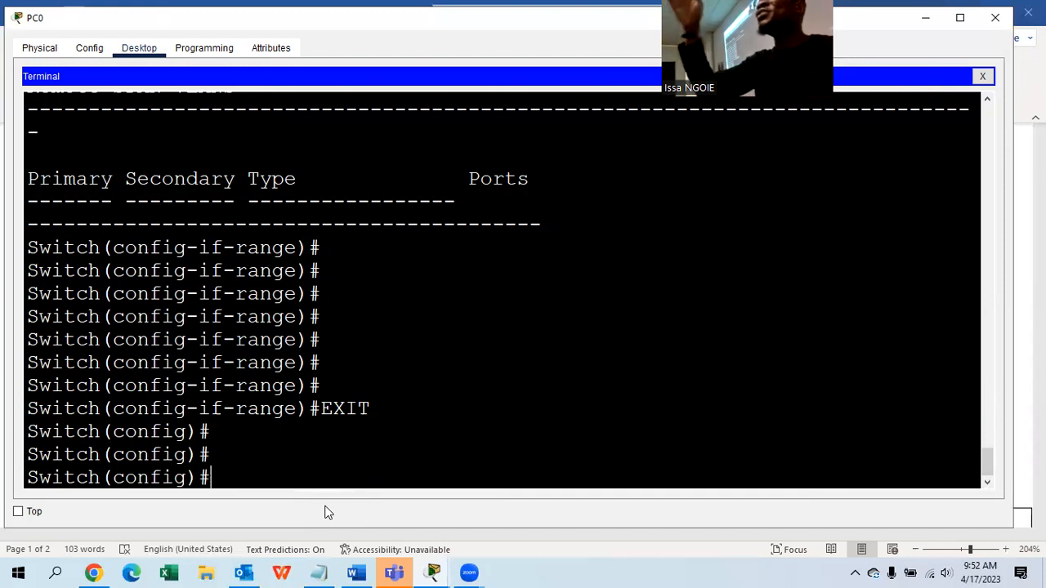
- Enter interface range configuration for ports Fa0/10 - 15
{"action": "type", "text": "INTERF"}
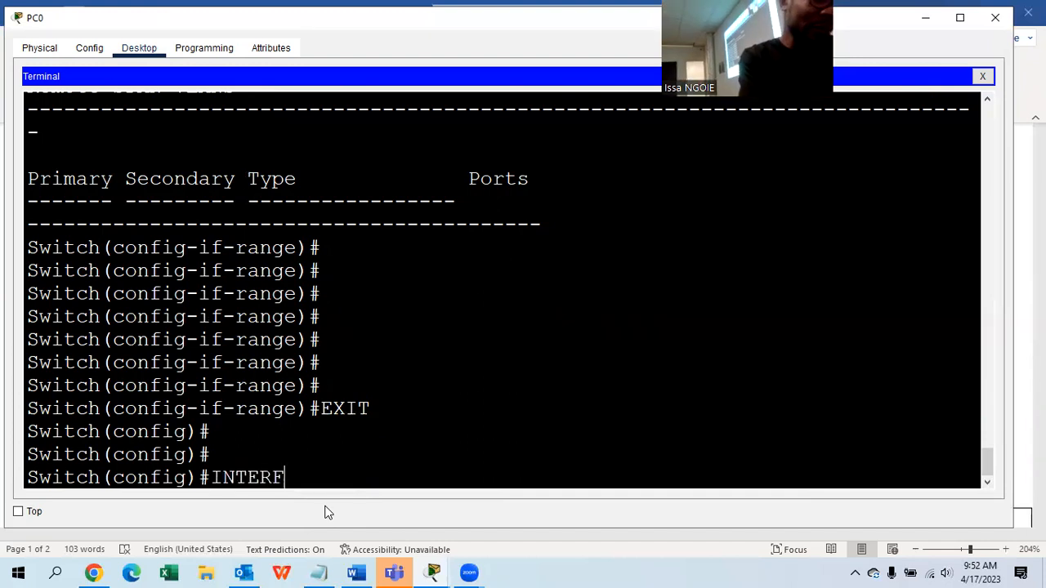
{"action": "type", "text": "ACE RANG"}
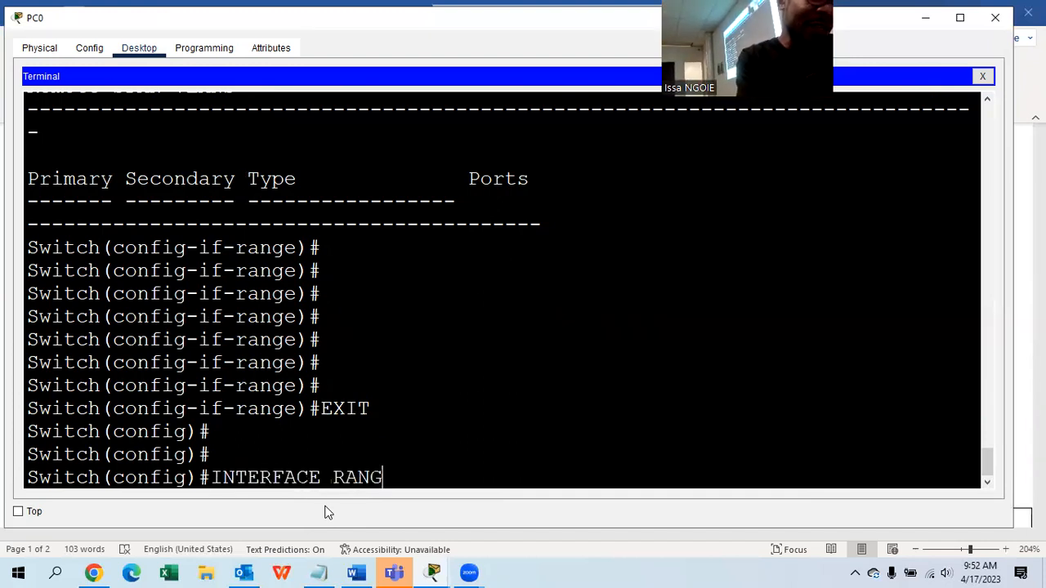
{"action": "type", "text": "E Fa0/10"}
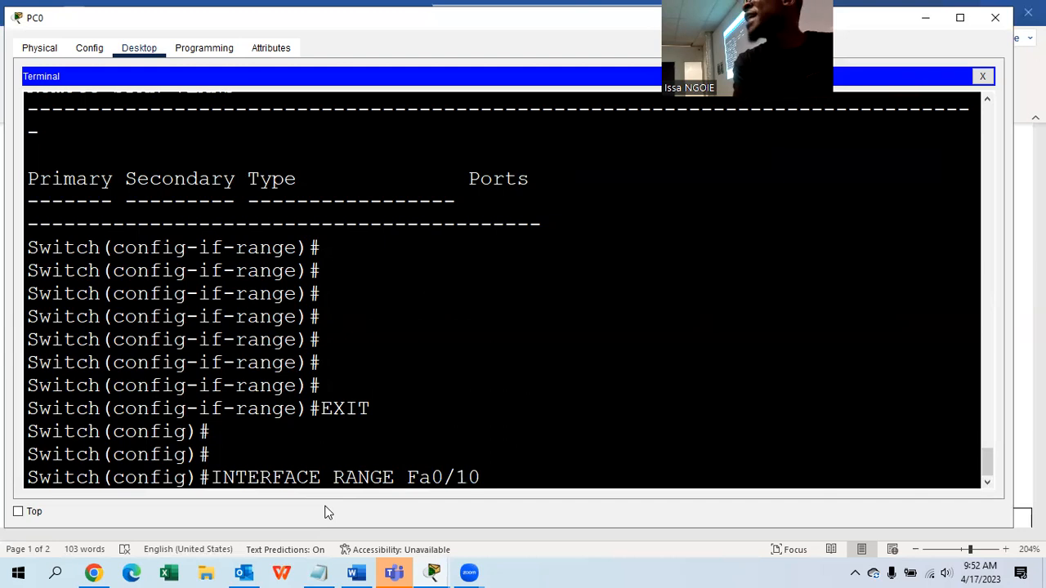
{"action": "type", "text": " - 15"}
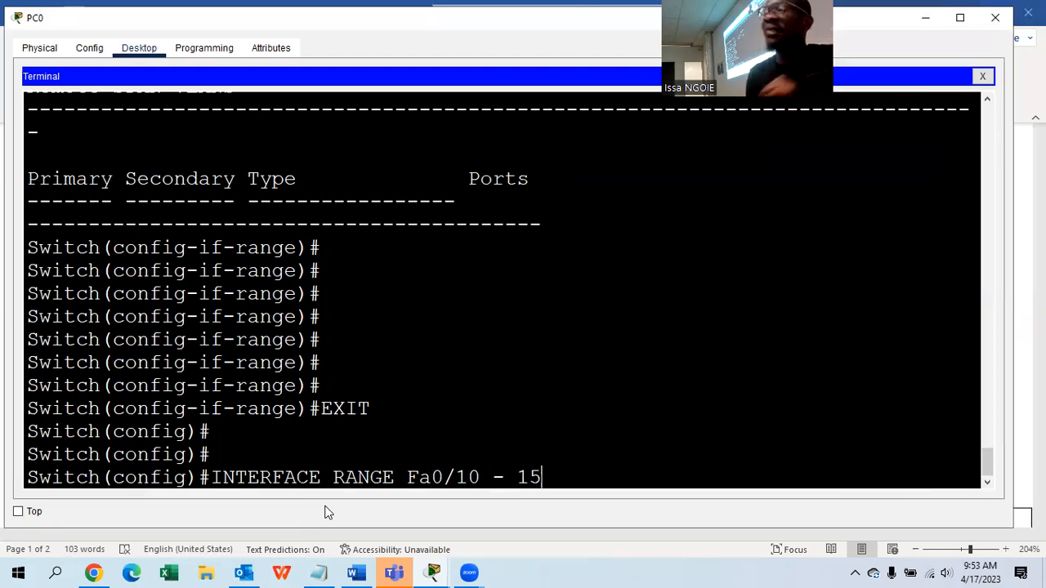
{"action": "key", "text": "Return"}
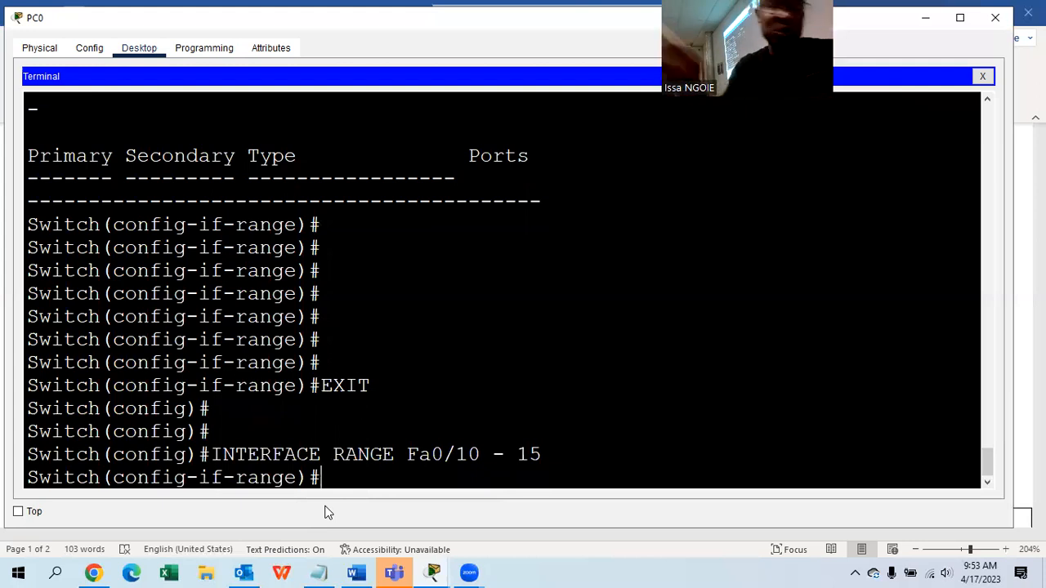
{"action": "type", "text": "switchport"}
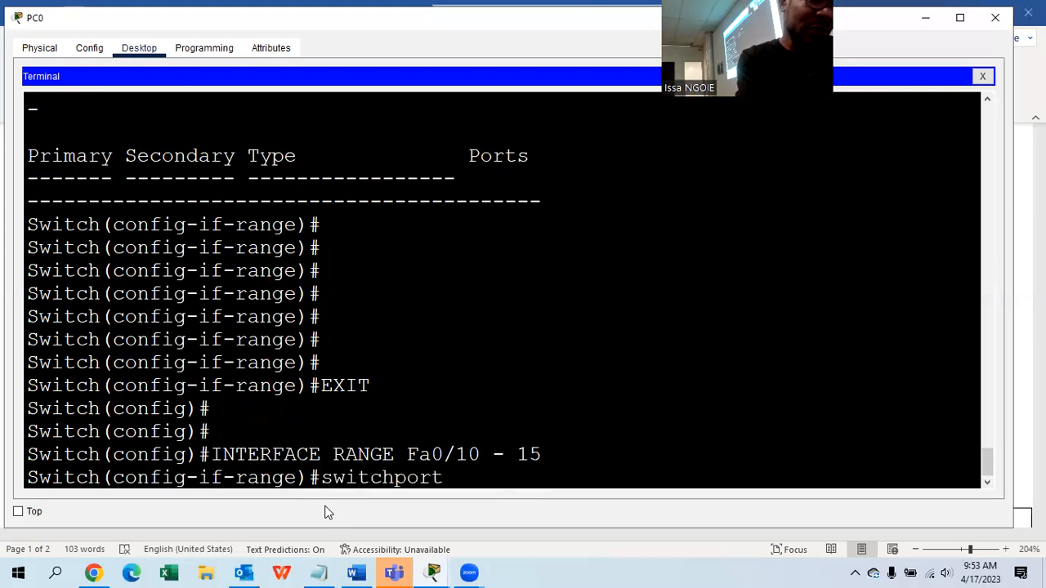
{"action": "key", "text": "BackSpace"}
{"action": "key", "text": "BackSpace"}
{"action": "key", "text": "BackSpace"}
{"action": "key", "text": "BackSpace"}
{"action": "key", "text": "BackSpace"}
{"action": "key", "text": "BackSpace"}
{"action": "key", "text": "BackSpace"}
{"action": "key", "text": "BackSpace"}
{"action": "key", "text": "BackSpace"}
{"action": "key", "text": "BackSpace"}
{"action": "key", "text": "BackSpace"}
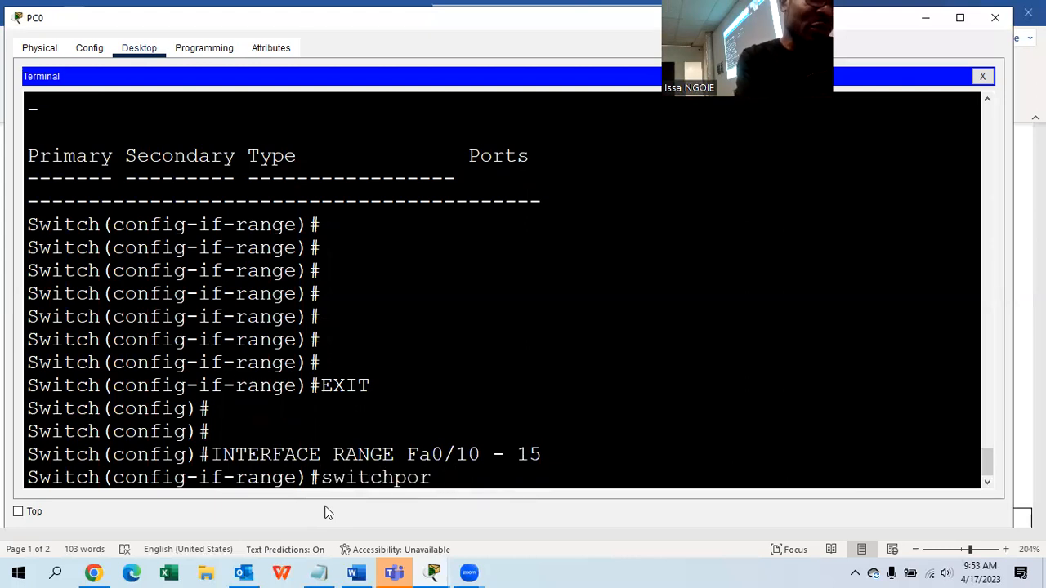
- Set ports Fa0/10 - 15 to access mode with the command SWITCHPORT MODE ACCESS
{"action": "type", "text": "SWITCHP"}
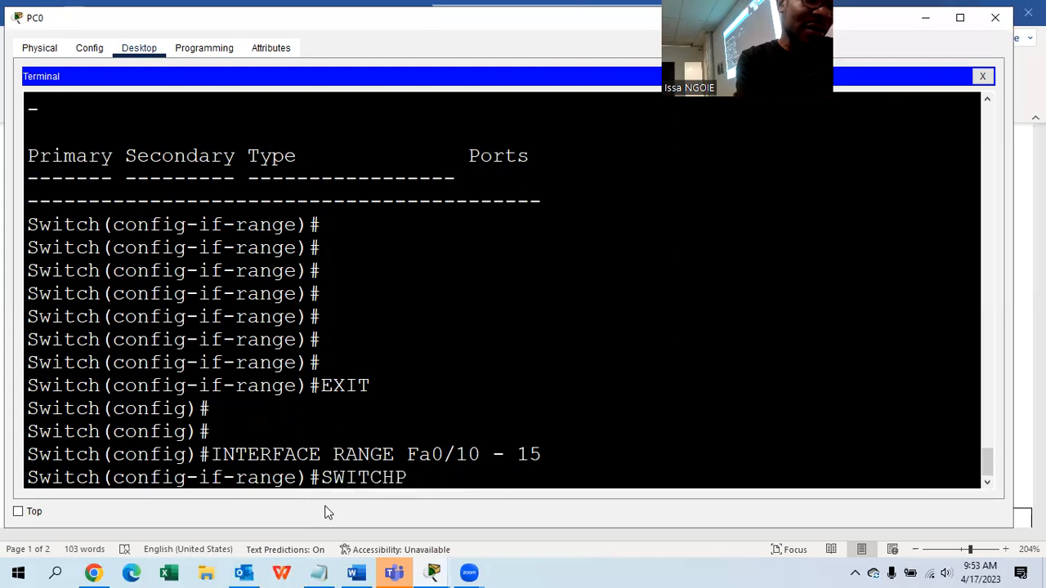
{"action": "type", "text": "ORT MOD"}
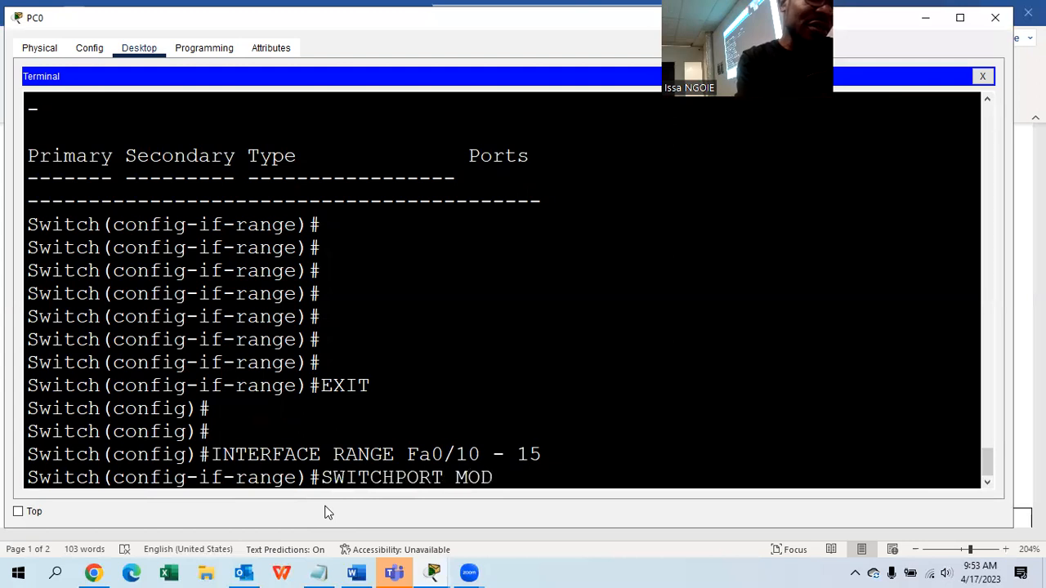
{"action": "type", "text": "E ACCESS"}
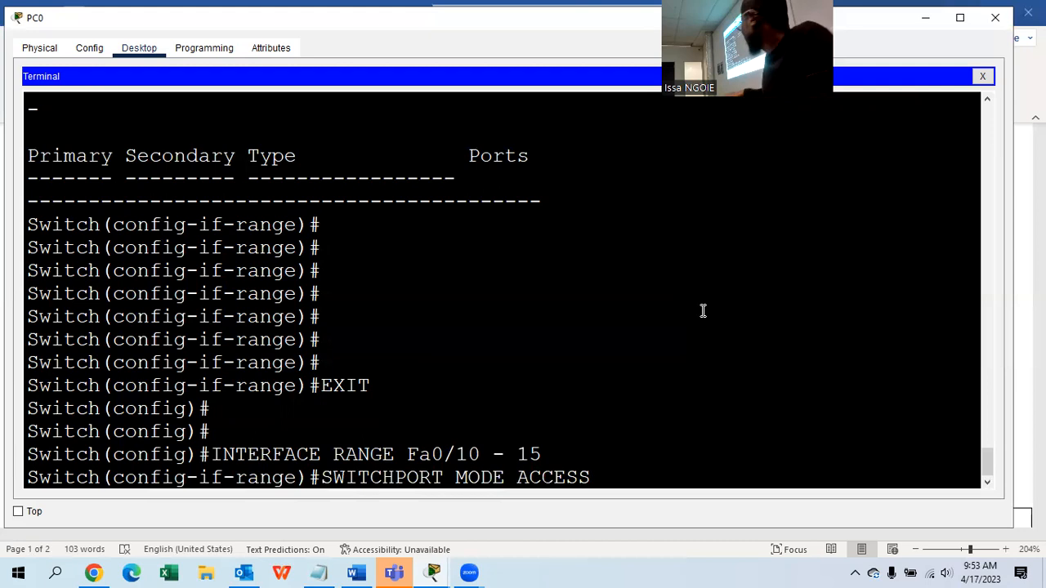
{"action": "key", "text": "Return"}
- Assign the selected port range to VLAN 20 with the command SWITCHPORT ACCESS VLAN 20
{"action": "type", "text": "SWITCHPORT"}
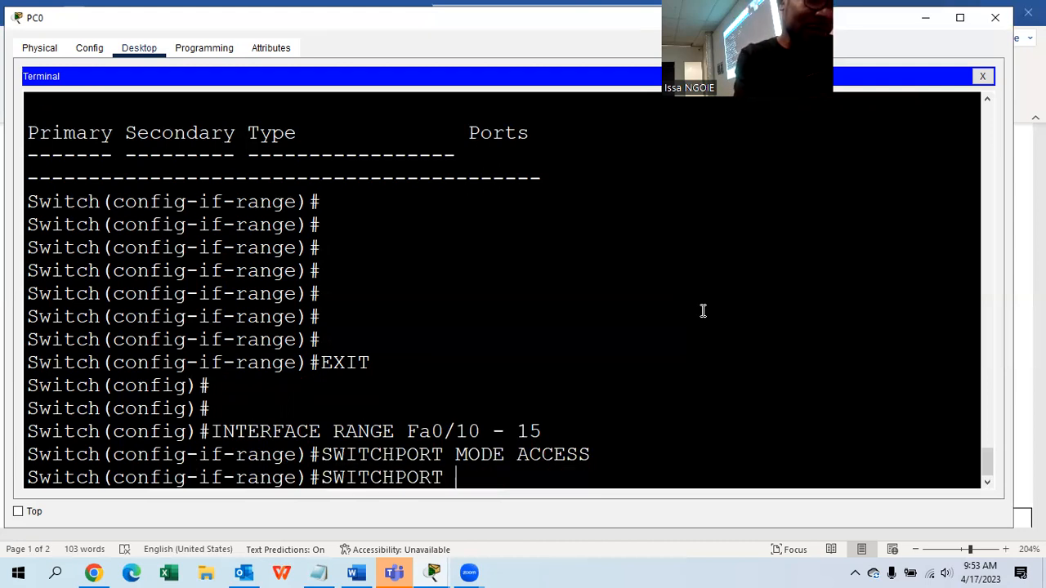
{"action": "type", "text": " ACCESS "}
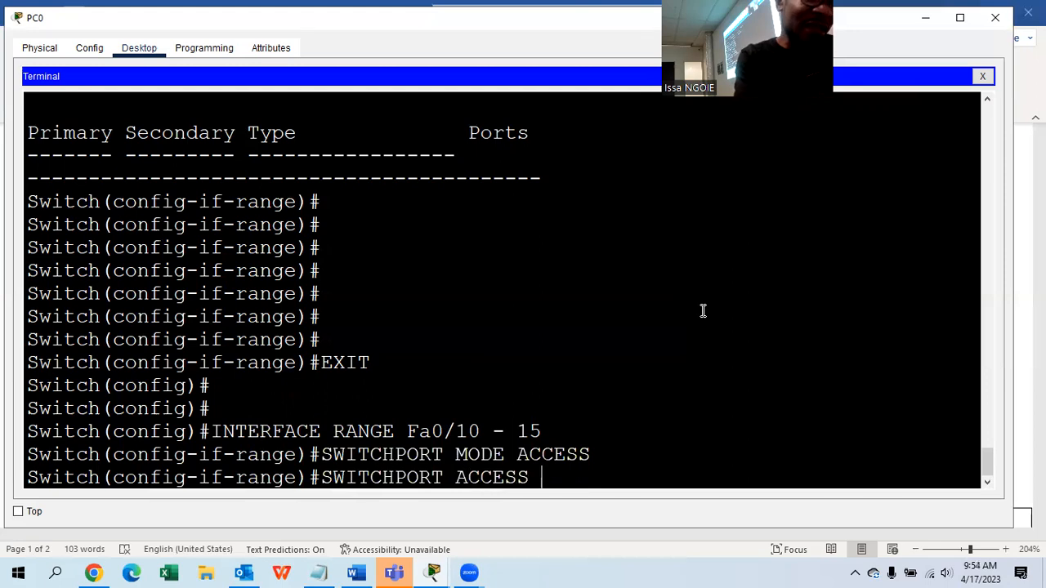
{"action": "type", "text": "VLAN 20"}
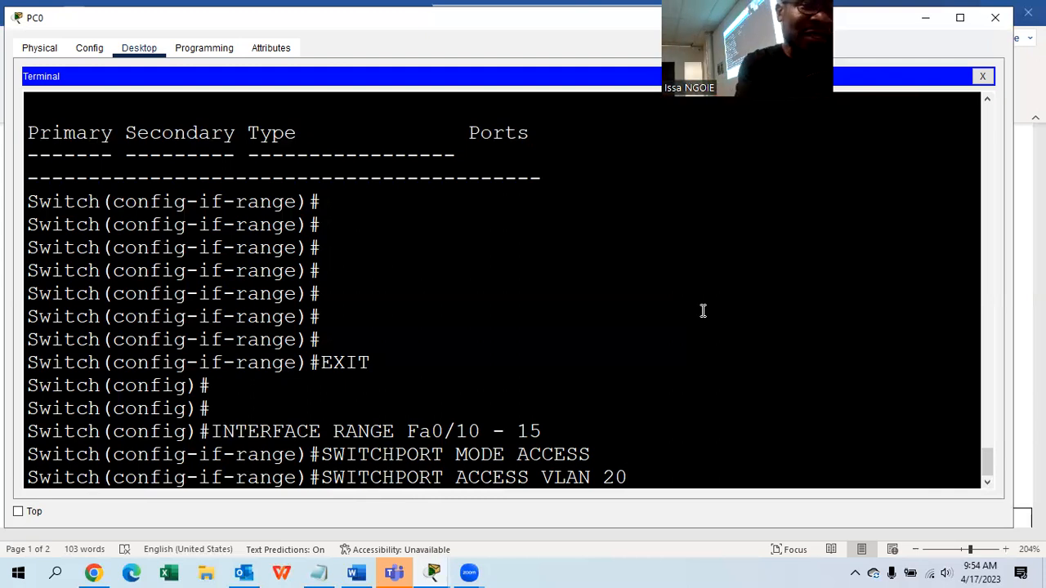
{"action": "key", "text": "Return"}
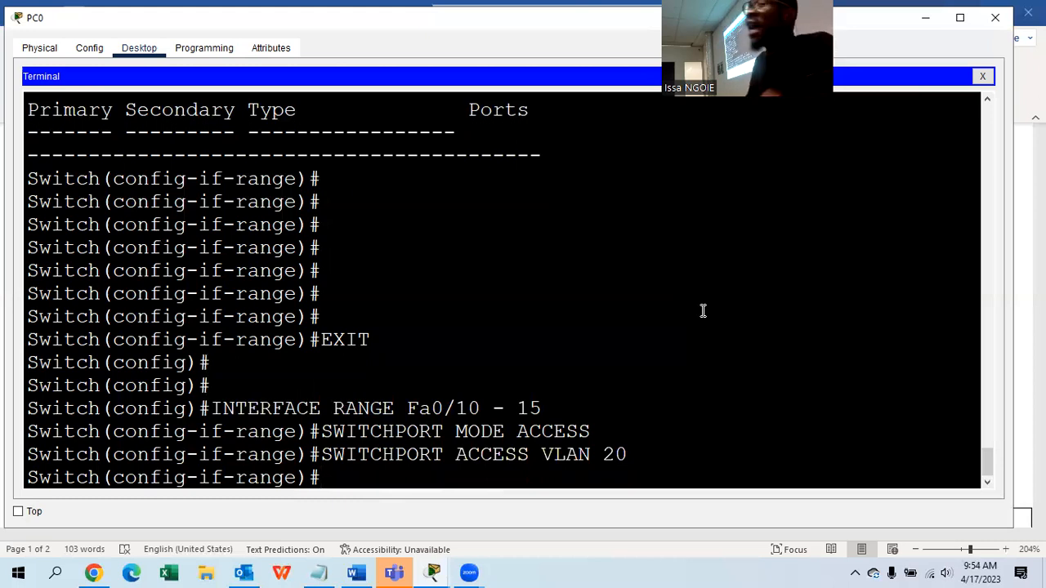
- Show the VLAN table again with DO SHOW VLAN, widen the window and examine the number, name and ports of VLAN 20
{"action": "type", "text": "DO SHOW"}
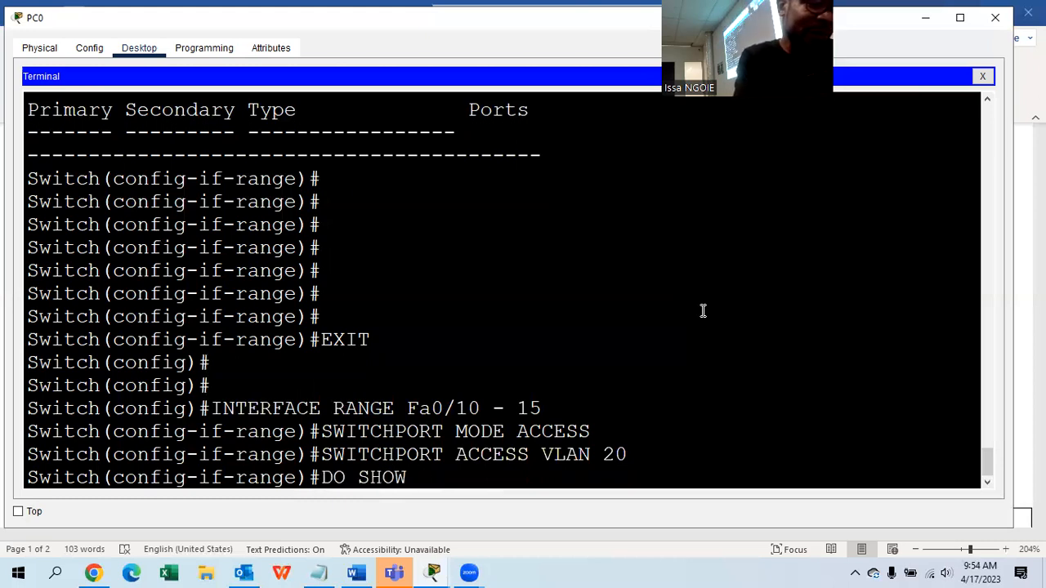
{"action": "type", "text": " VLAN"}
{"action": "key", "text": "Return"}
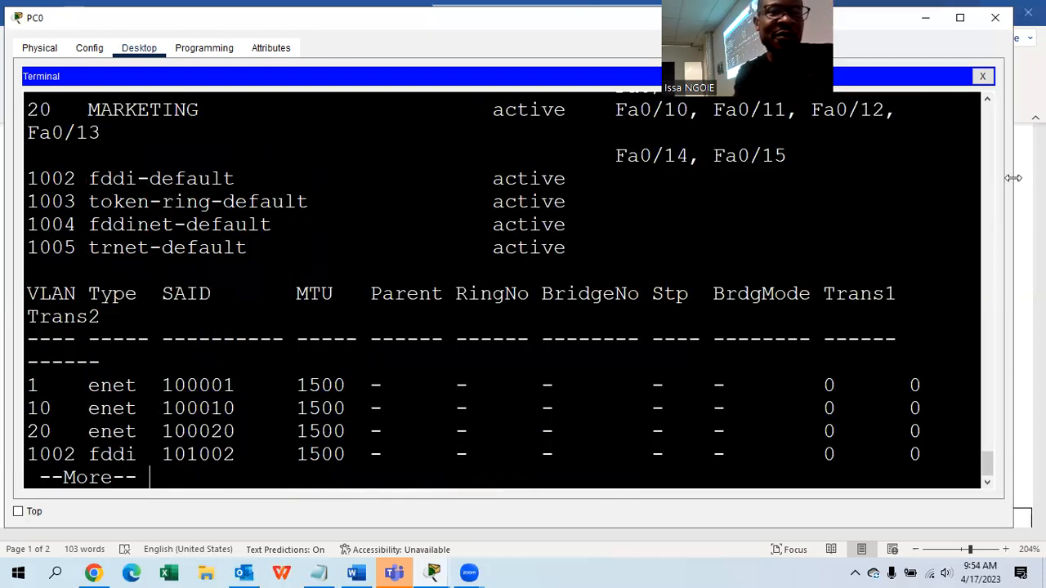
{"action": "left_click_drag", "start_coordinate": [1013, 178], "coordinate": [1043, 178]}
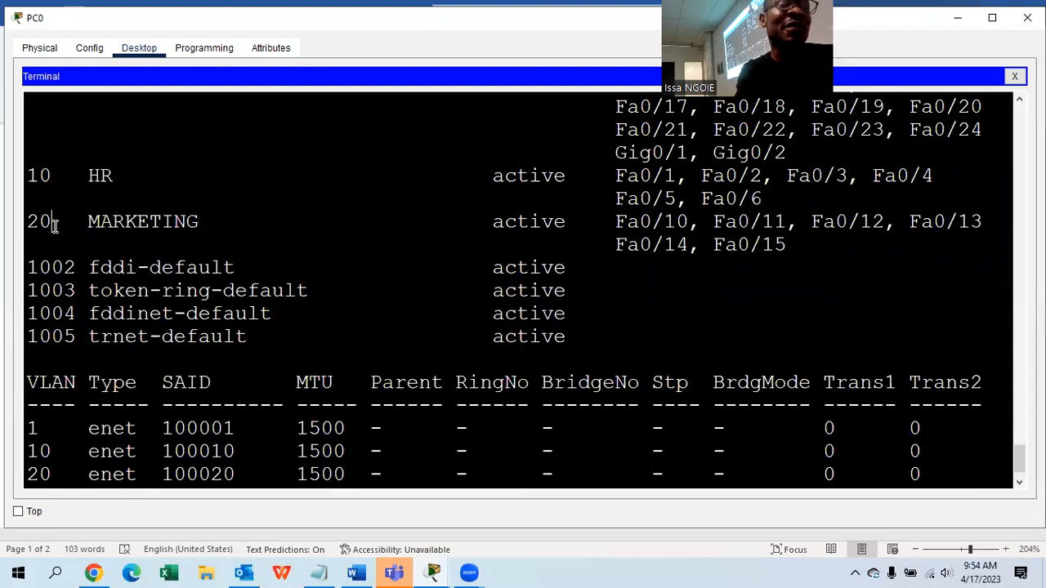
{"action": "left_click_drag", "start_coordinate": [54, 225], "coordinate": [31, 224]}
{"action": "left_click_drag", "start_coordinate": [202, 221], "coordinate": [86, 221]}
{"action": "left_click_drag", "start_coordinate": [786, 244], "coordinate": [617, 229]}
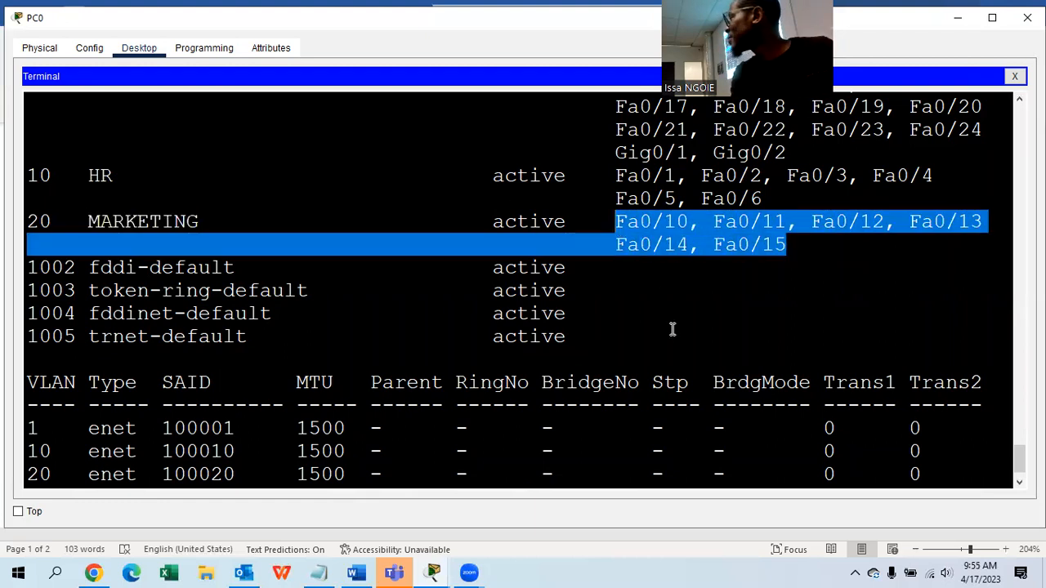
{"action": "left_click", "coordinate": [674, 339]}
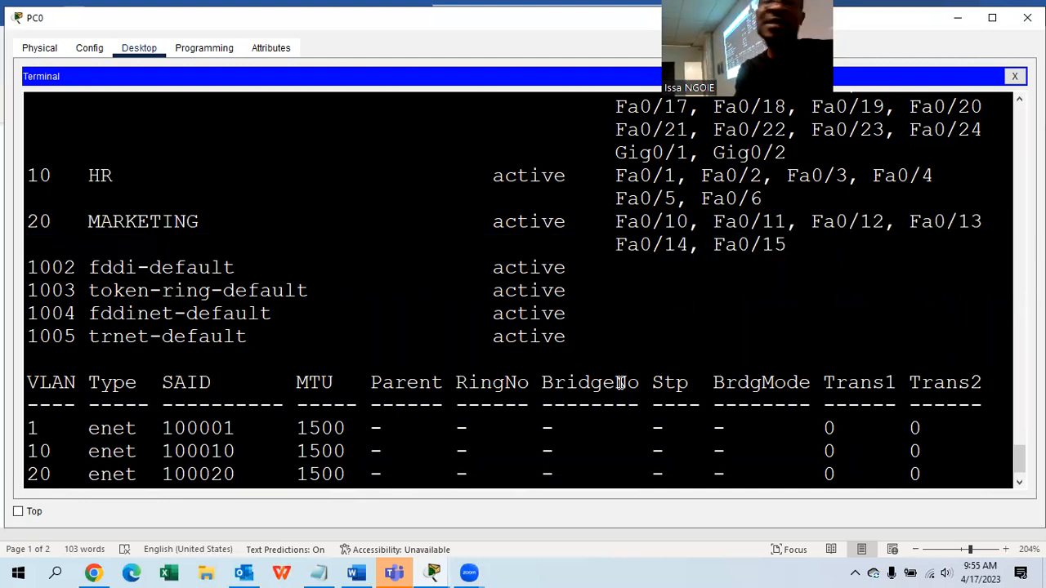
{"action": "scroll", "coordinate": [622, 384], "scroll_direction": "up", "scroll_amount": 10}
- Switch to the Word notes and add three blank lines after the STEP 4 line, above the department table
{"action": "left_click", "coordinate": [354, 572]}
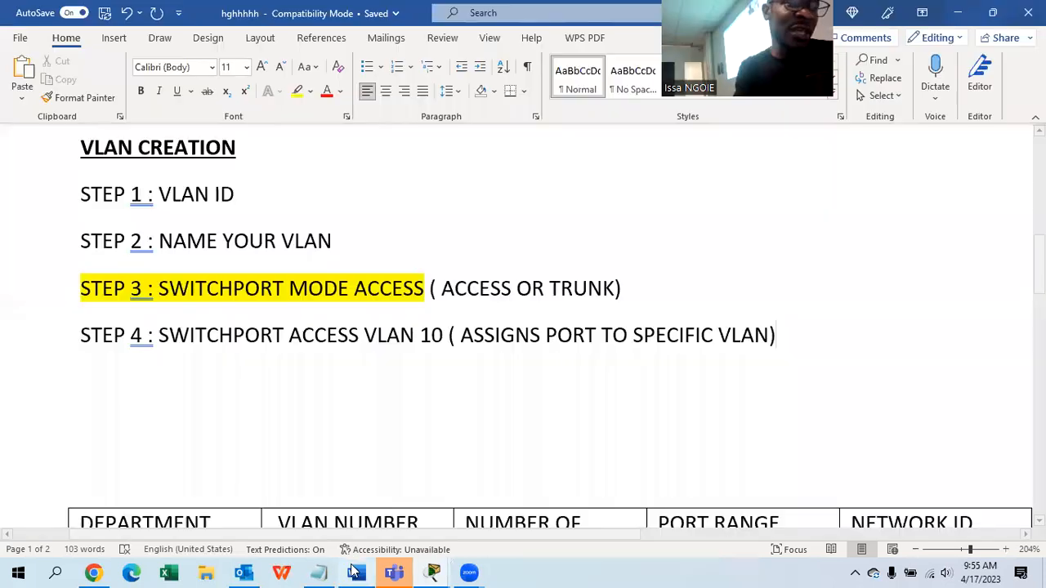
{"action": "scroll", "coordinate": [401, 324], "scroll_direction": "down", "scroll_amount": 5}
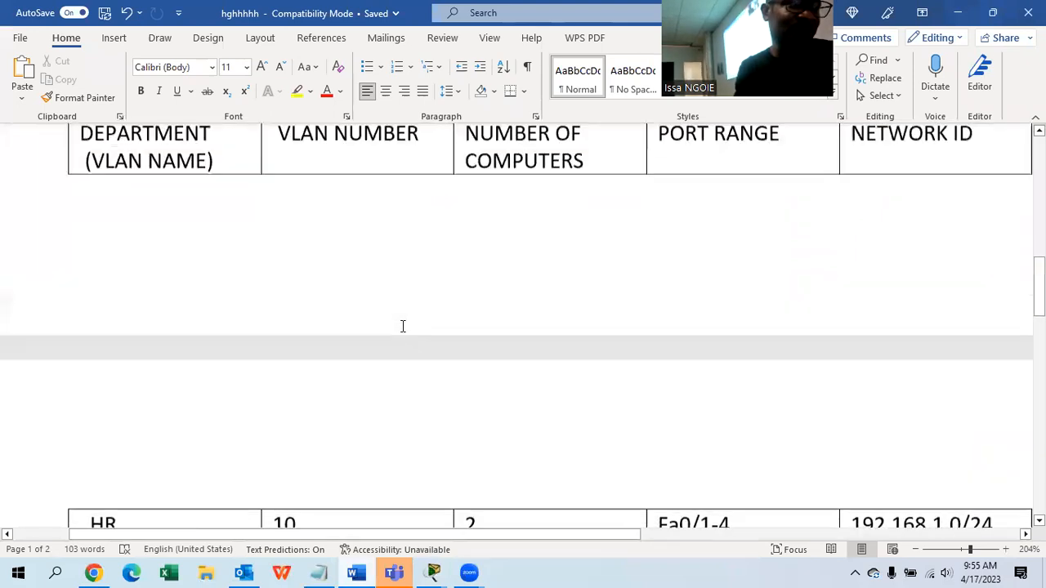
{"action": "scroll", "coordinate": [403, 326], "scroll_direction": "up", "scroll_amount": 5}
{"action": "key", "text": "Return"}
{"action": "key", "text": "Return"}
{"action": "key", "text": "Return"}
{"action": "scroll", "coordinate": [403, 326], "scroll_direction": "down", "scroll_amount": 6}
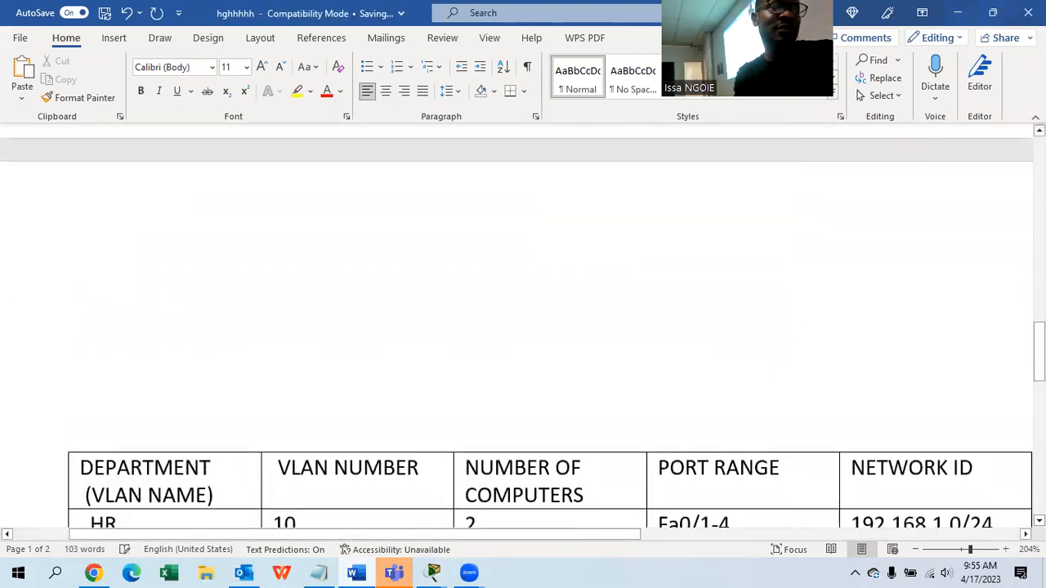
- Replace the three department names in the VLAN table with FINANCE, LOGISTICS and MANAGEMENT
{"action": "scroll", "coordinate": [523, 343], "scroll_direction": "down", "scroll_amount": 5}
{"action": "left_click_drag", "start_coordinate": [120, 304], "coordinate": [91, 304]}
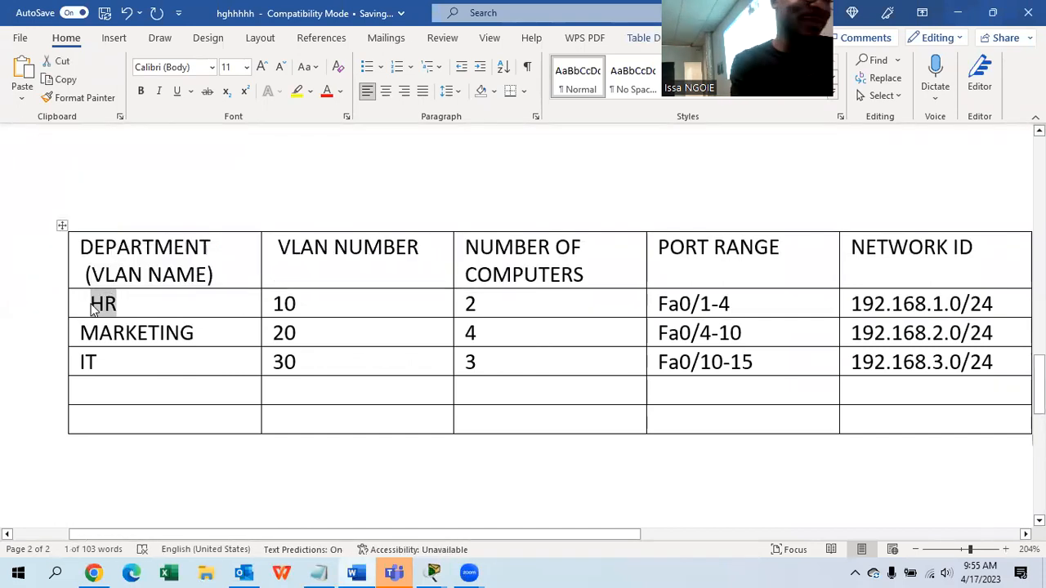
{"action": "key", "text": "BackSpace"}
{"action": "type", "text": "FINANCE"}
{"action": "left_click_drag", "start_coordinate": [201, 331], "coordinate": [82, 342]}
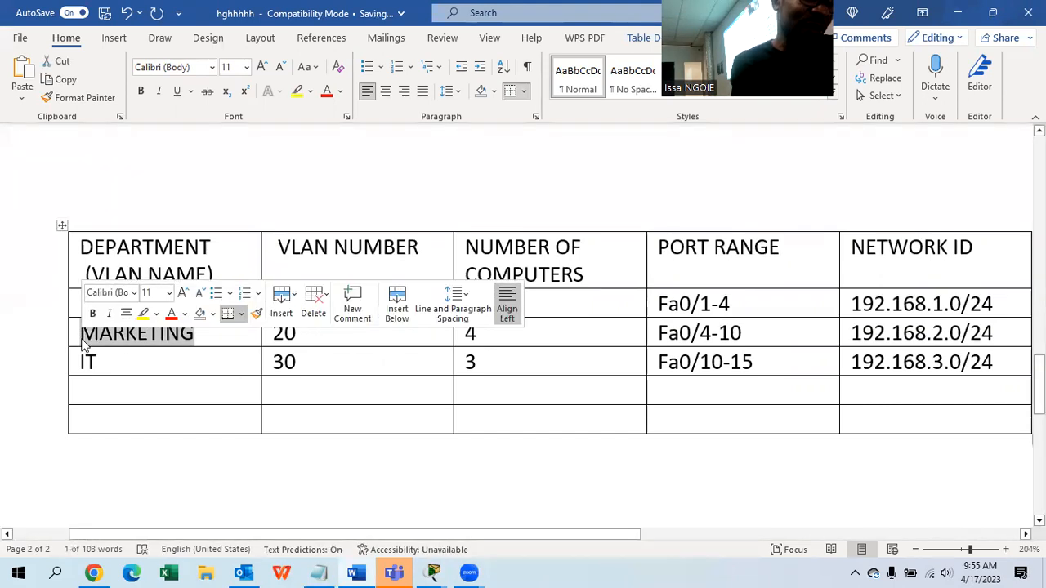
{"action": "type", "text": "LOGISTICS"}
{"action": "left_click_drag", "start_coordinate": [99, 362], "coordinate": [85, 364]}
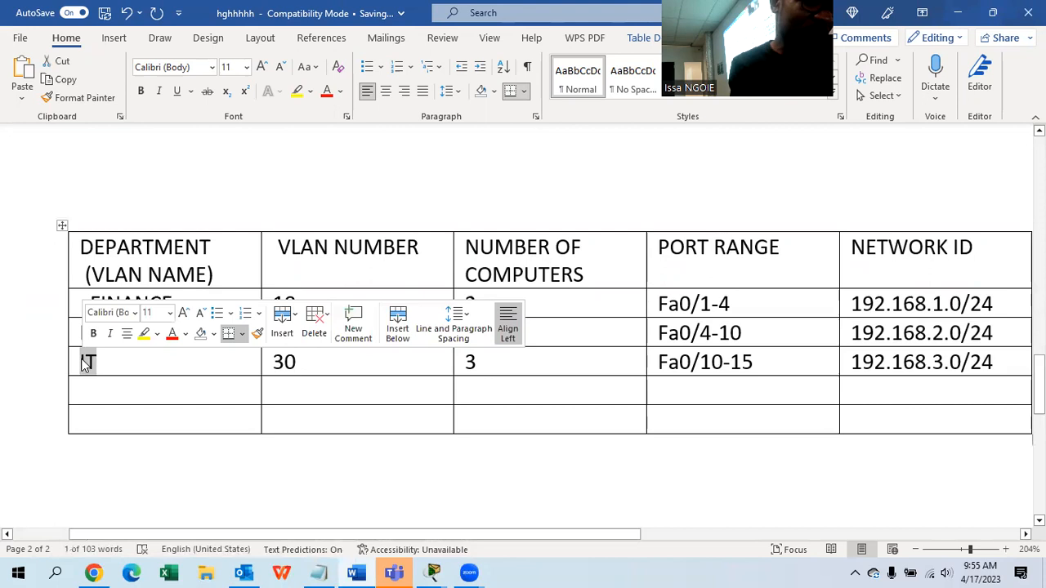
{"action": "type", "text": "MANAGEMENT"}
- Set the VLAN number to 40 for FINANCE and 60 for LOGISTICS
{"action": "left_click", "coordinate": [300, 303]}
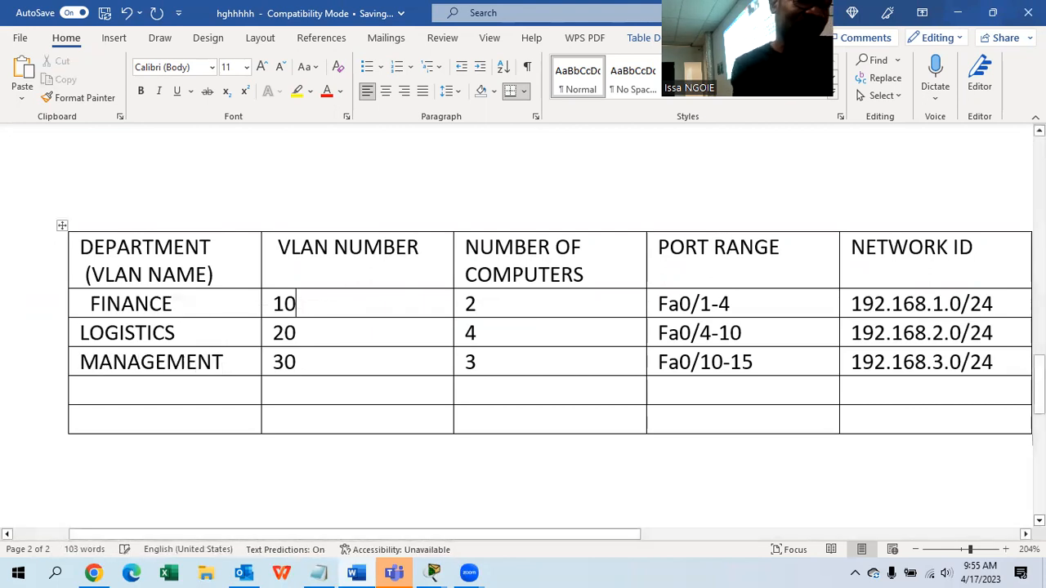
{"action": "key", "text": "BackSpace"}
{"action": "key", "text": "BackSpace"}
{"action": "type", "text": "40"}
{"action": "left_click", "coordinate": [280, 338]}
{"action": "key", "text": "BackSpace"}
{"action": "type", "text": "6"}
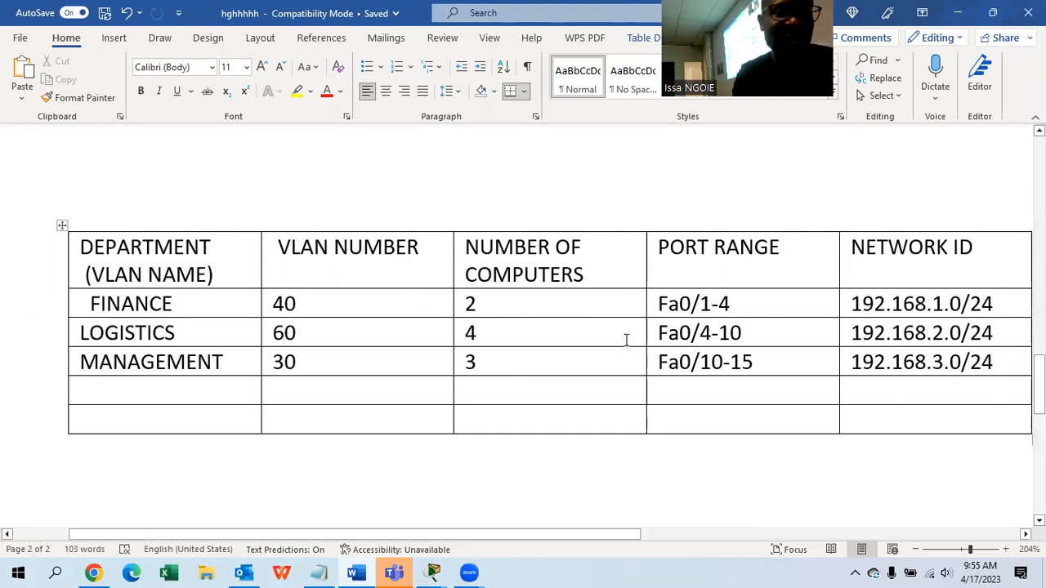
- Change the port range to Fa0/5-10 for LOGISTICS and Fa0/11-15 for MANAGEMENT
{"action": "left_click", "coordinate": [709, 332]}
{"action": "key", "text": "BackSpace"}
{"action": "type", "text": "5"}
{"action": "left_click", "coordinate": [724, 362]}
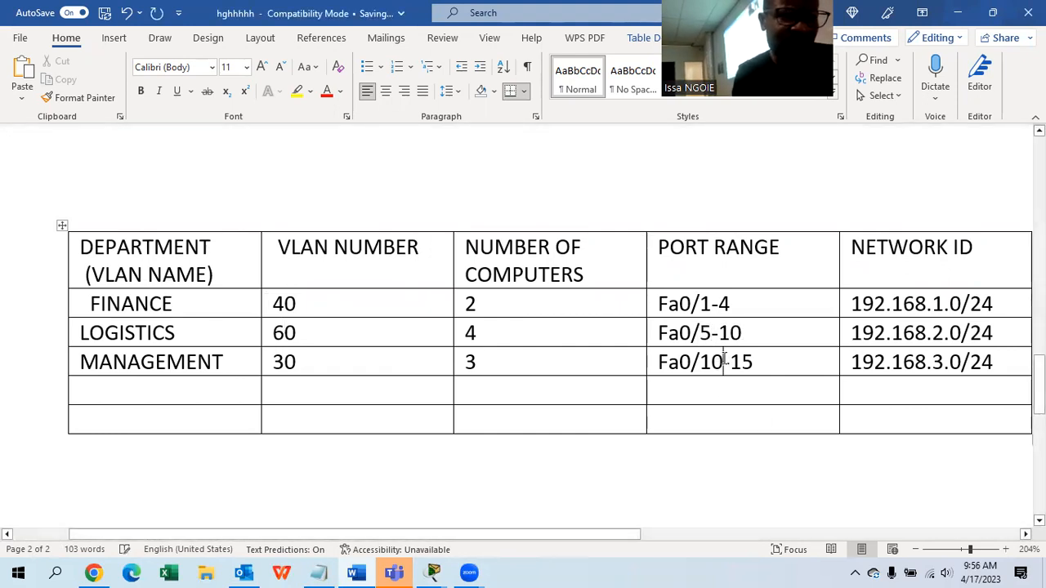
{"action": "key", "text": "BackSpace"}
{"action": "type", "text": "1"}
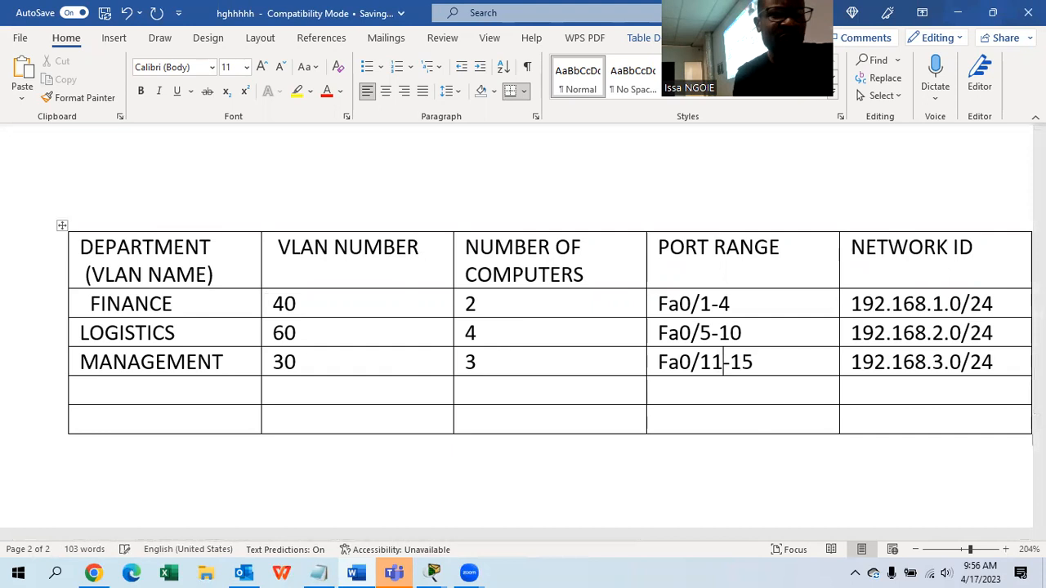